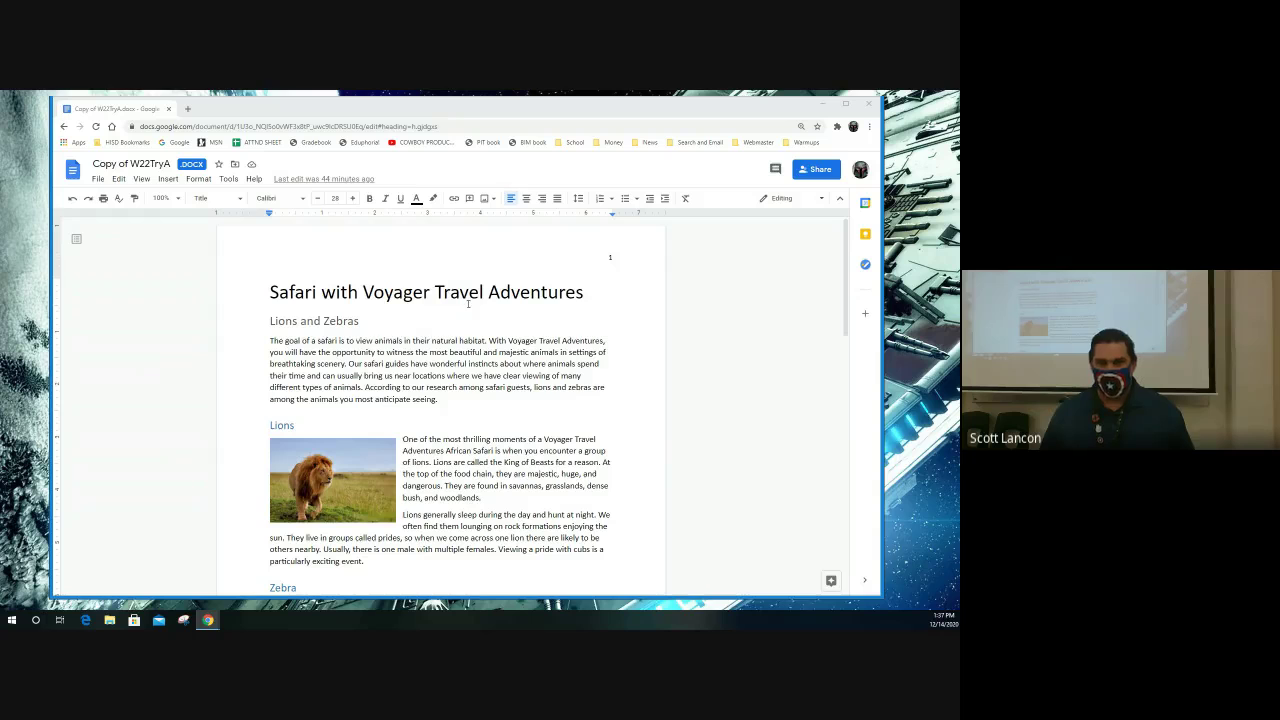
Step: Insert a page break before the "Photography Tips" heading and remove it again
{"action": "scroll", "coordinate": [457, 331], "scroll_direction": "down", "scroll_amount": 1}
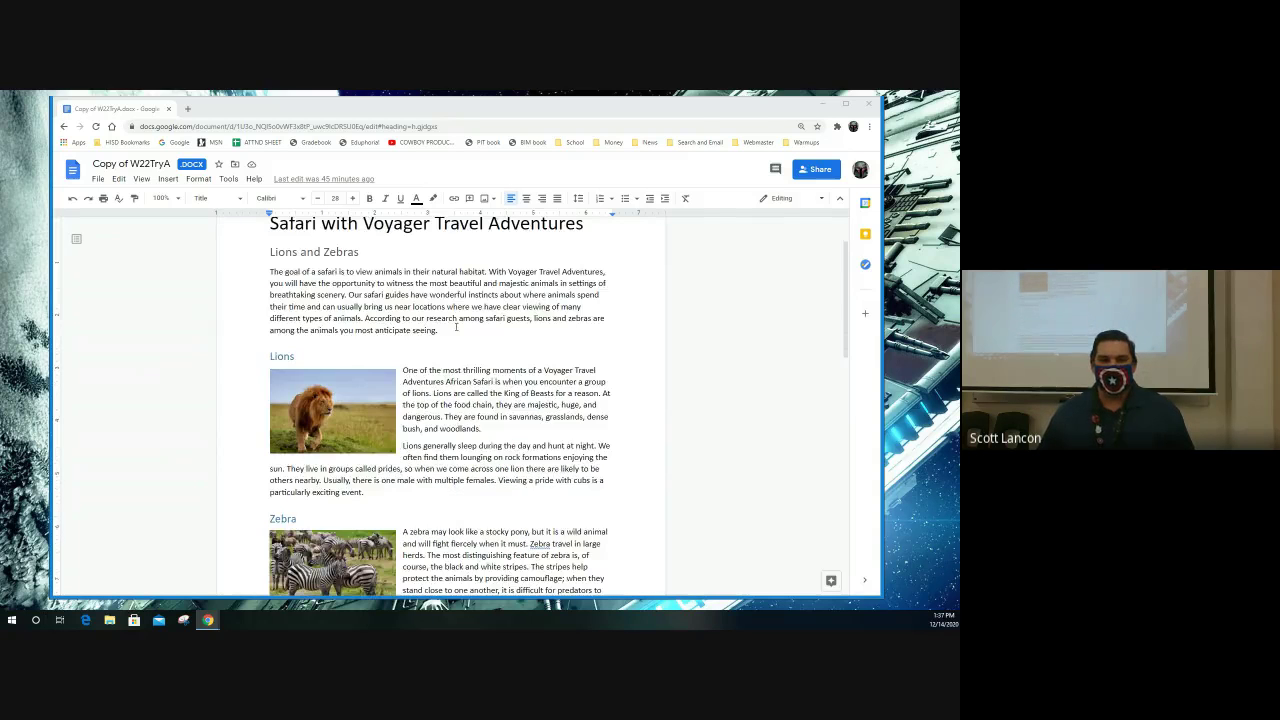
{"action": "scroll", "coordinate": [419, 441], "scroll_direction": "down", "scroll_amount": 4}
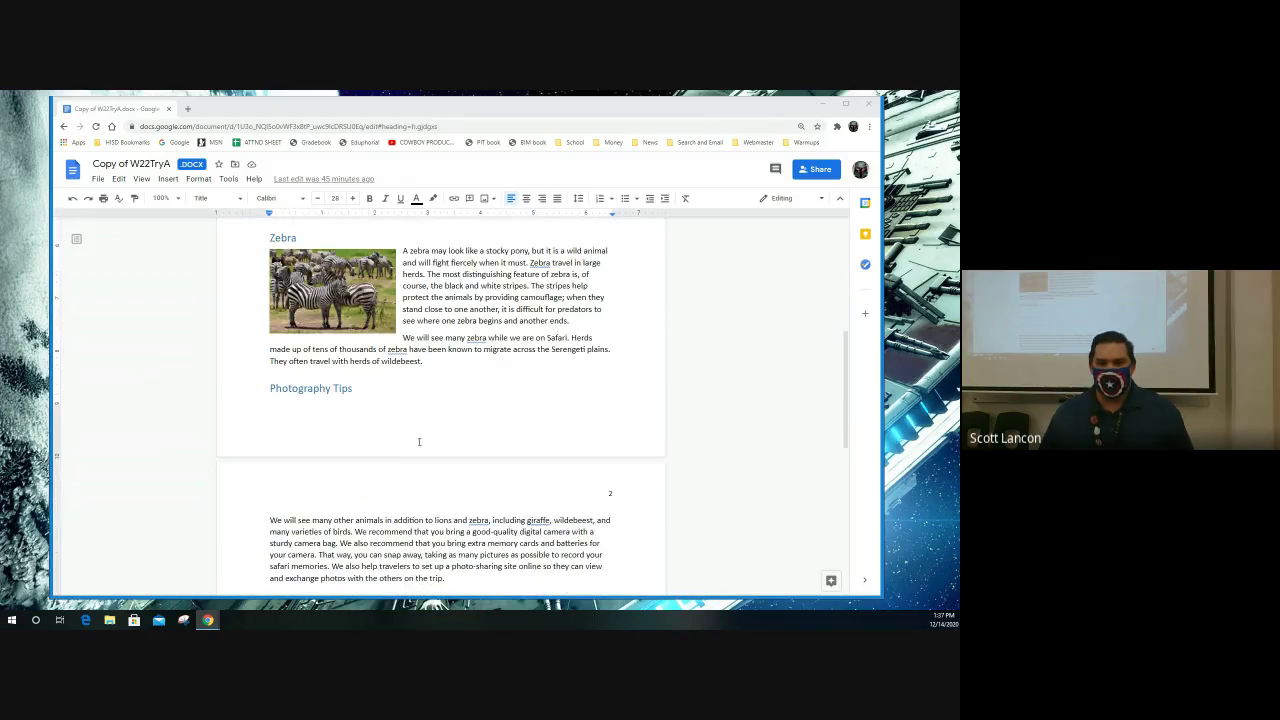
{"action": "left_click", "coordinate": [321, 374]}
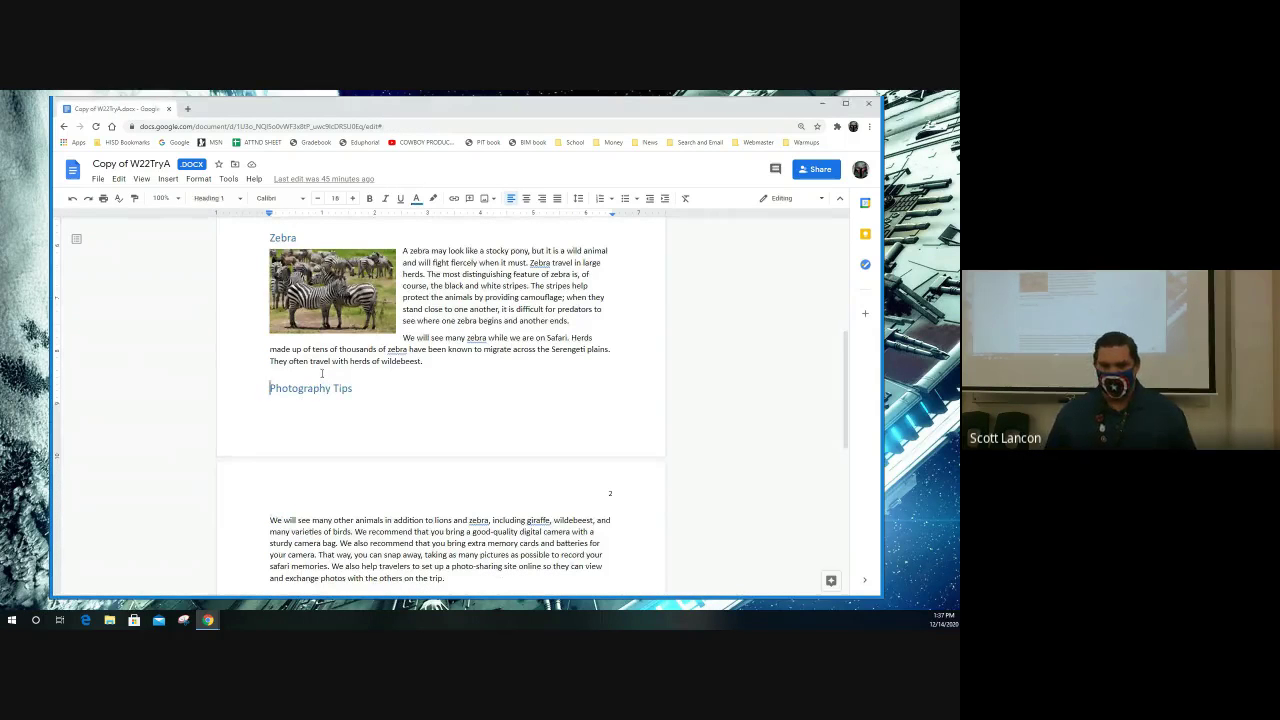
{"action": "key", "text": "ctrl+Return"}
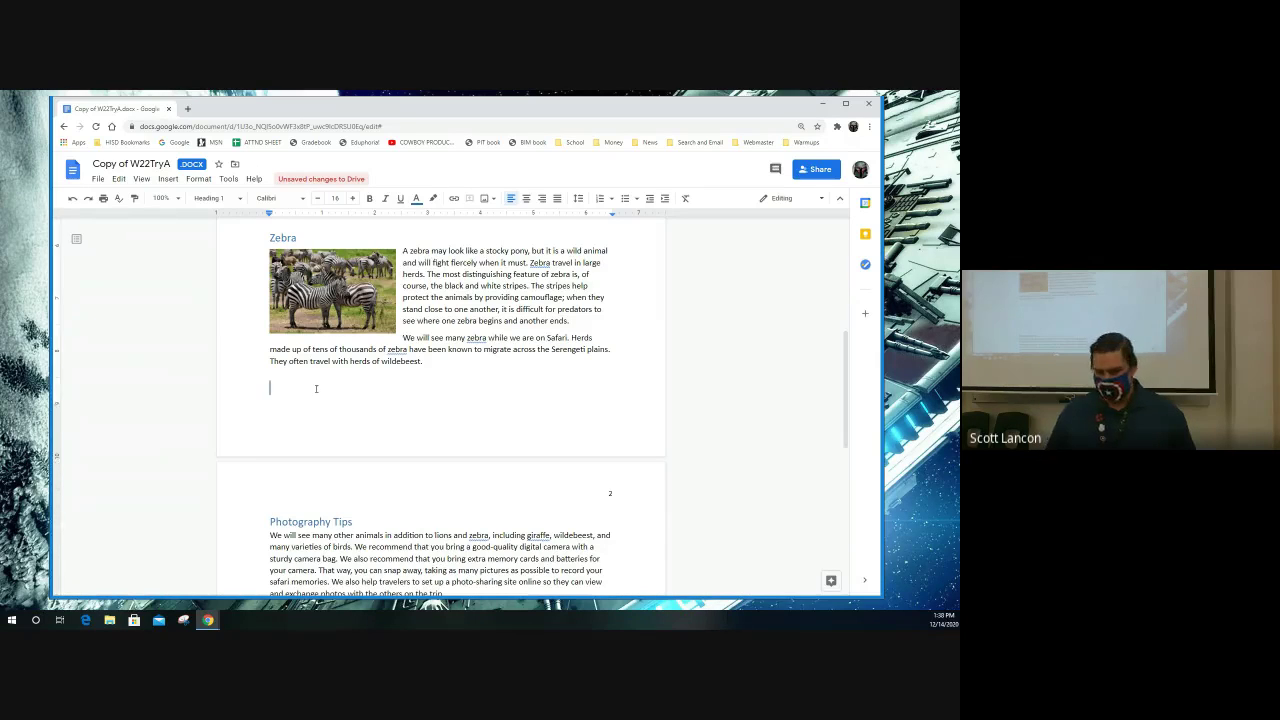
{"action": "key", "text": "BackSpace"}
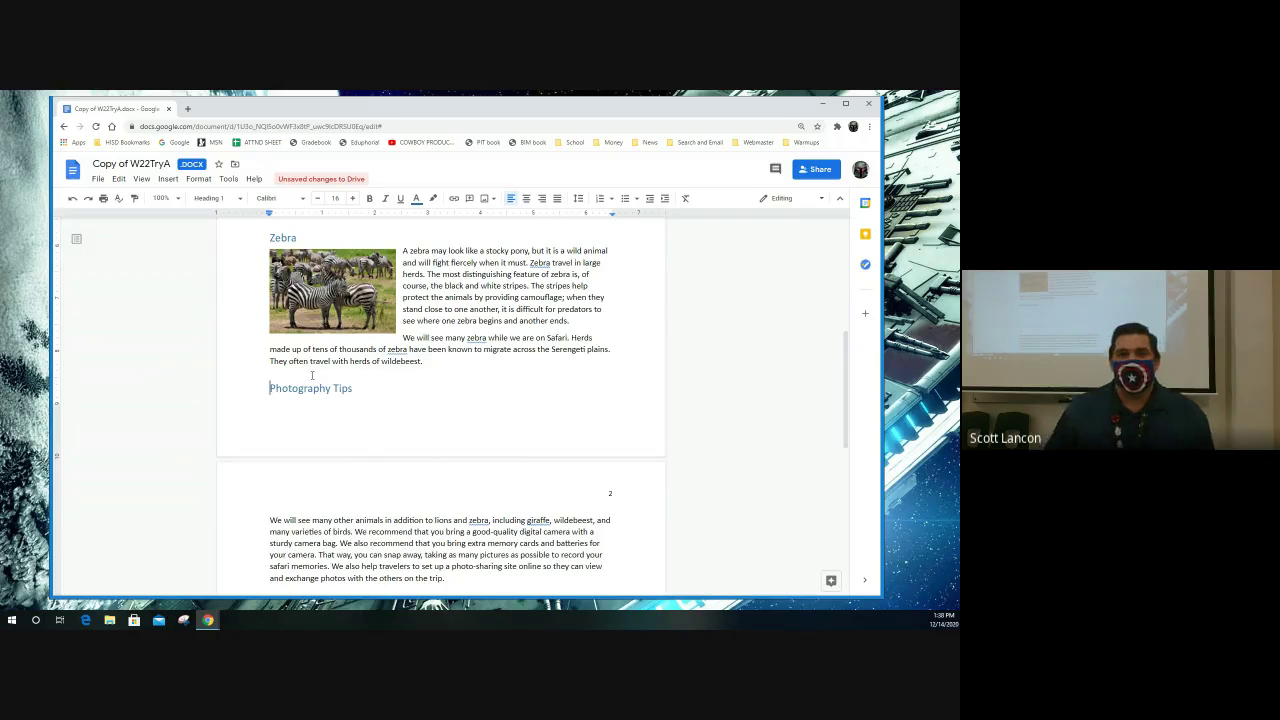
Step: Insert a page break before the "Zebra" heading and check how the sections fall across the two pages
{"action": "scroll", "coordinate": [310, 375], "scroll_direction": "up", "scroll_amount": 1}
{"action": "scroll", "coordinate": [312, 374], "scroll_direction": "up", "scroll_amount": 1}
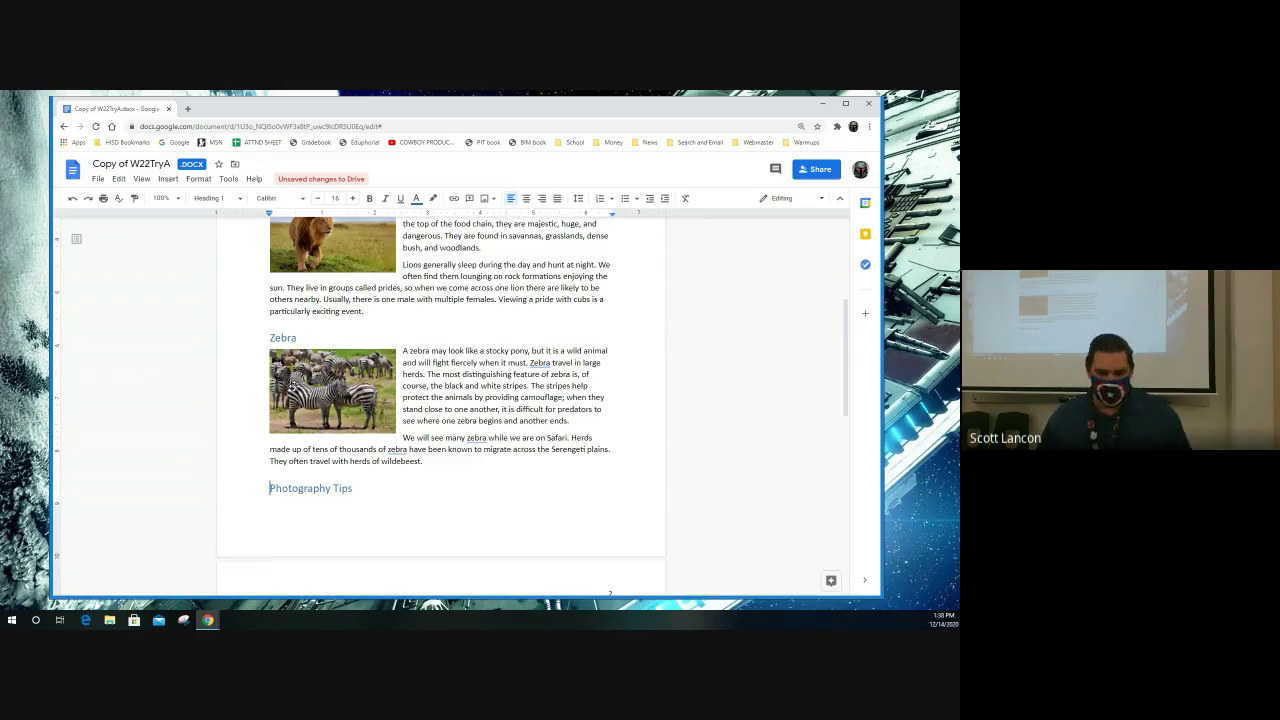
{"action": "left_click", "coordinate": [271, 338]}
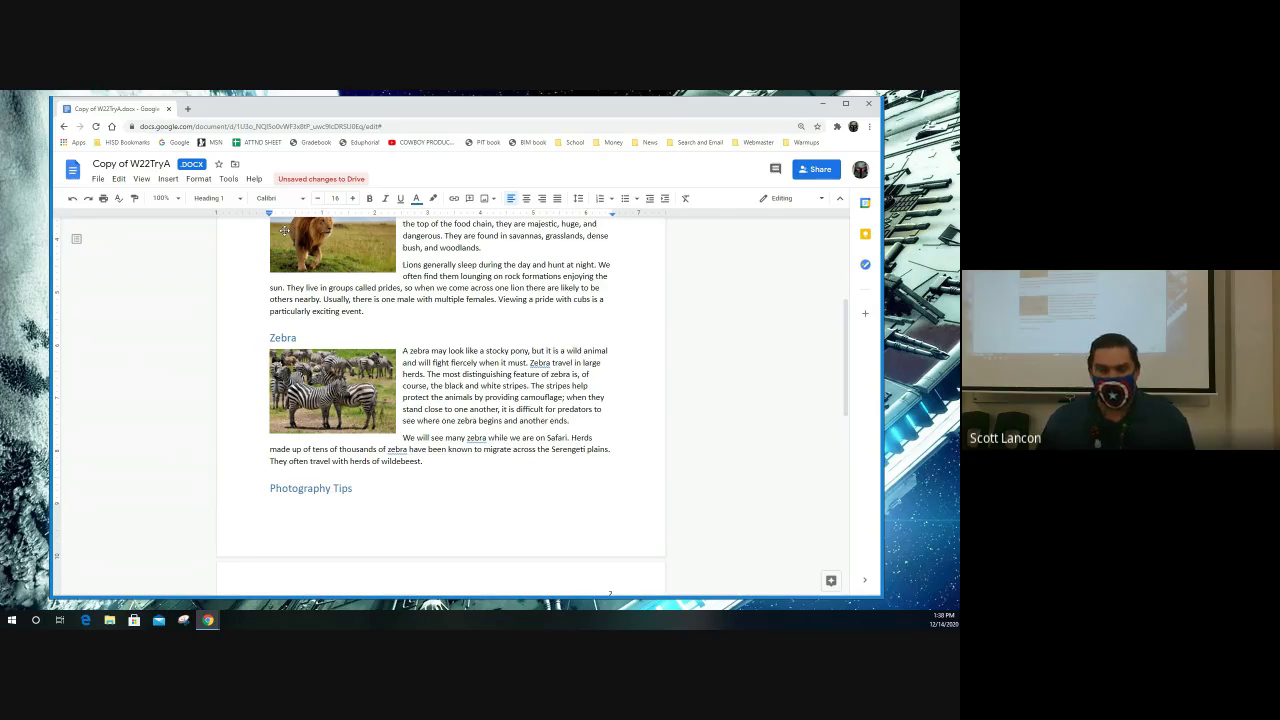
{"action": "left_click", "coordinate": [168, 179]}
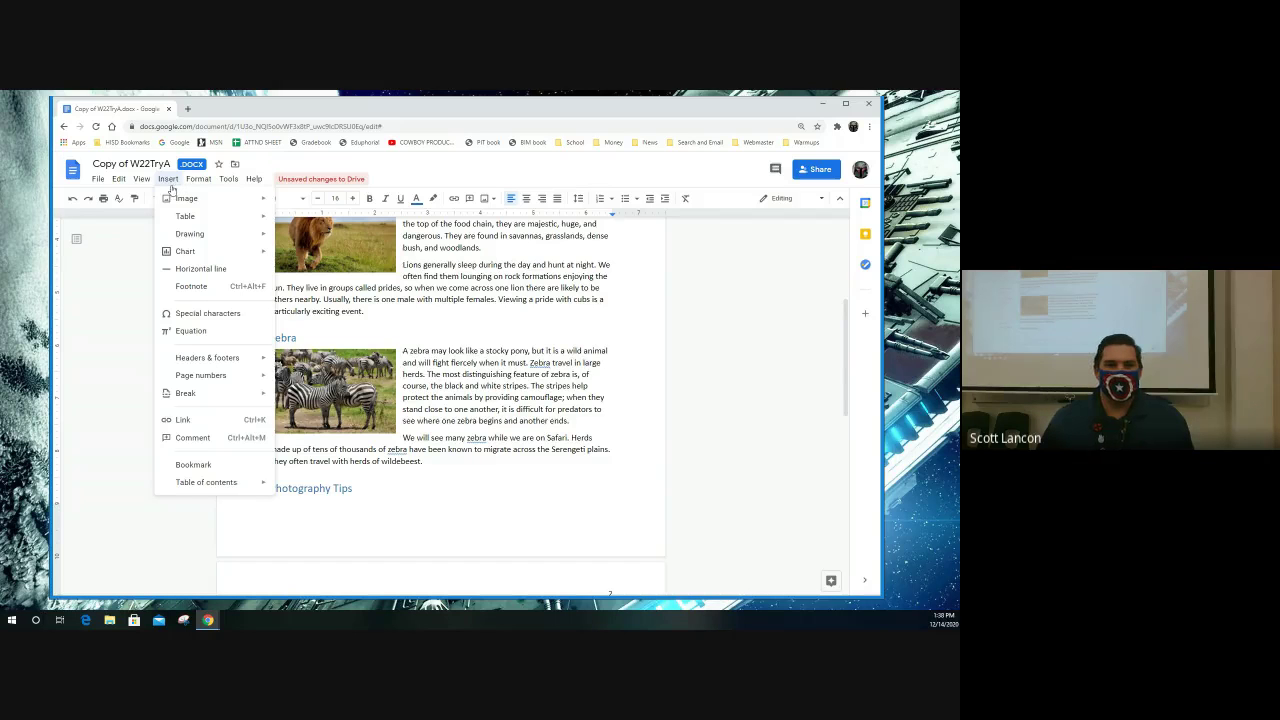
{"action": "mouse_move", "coordinate": [203, 394]}
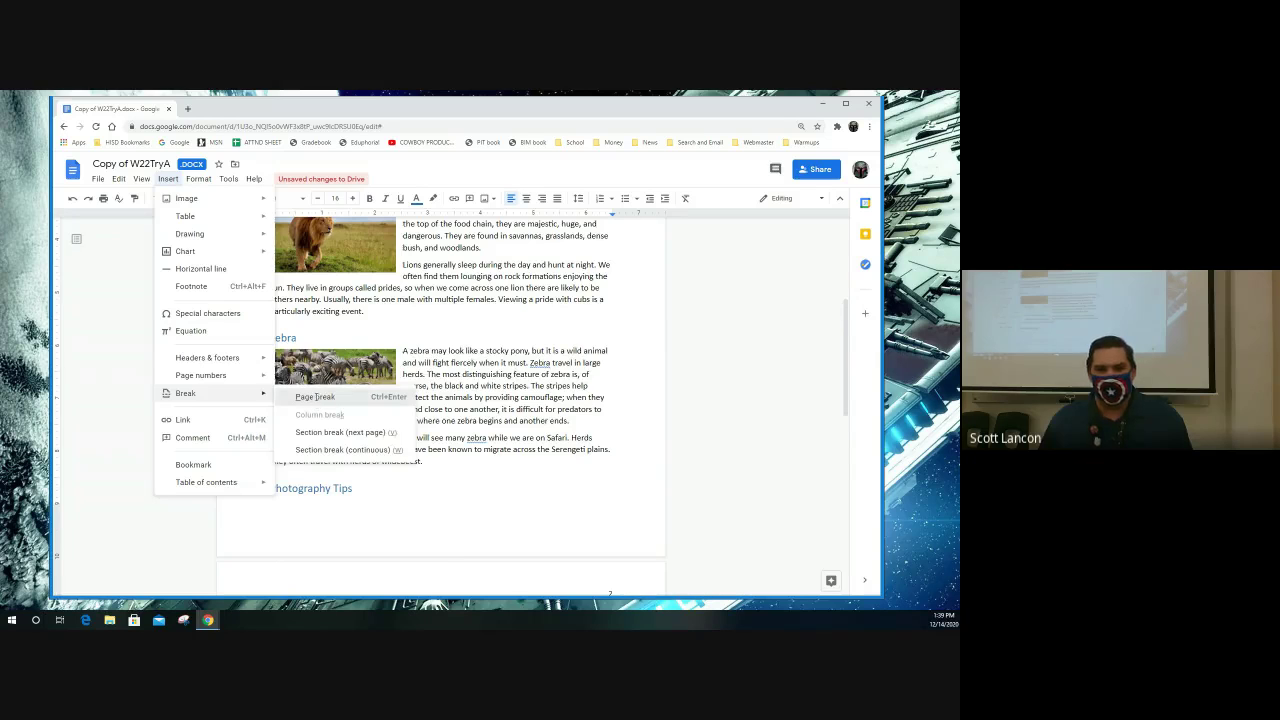
{"action": "left_click", "coordinate": [315, 398]}
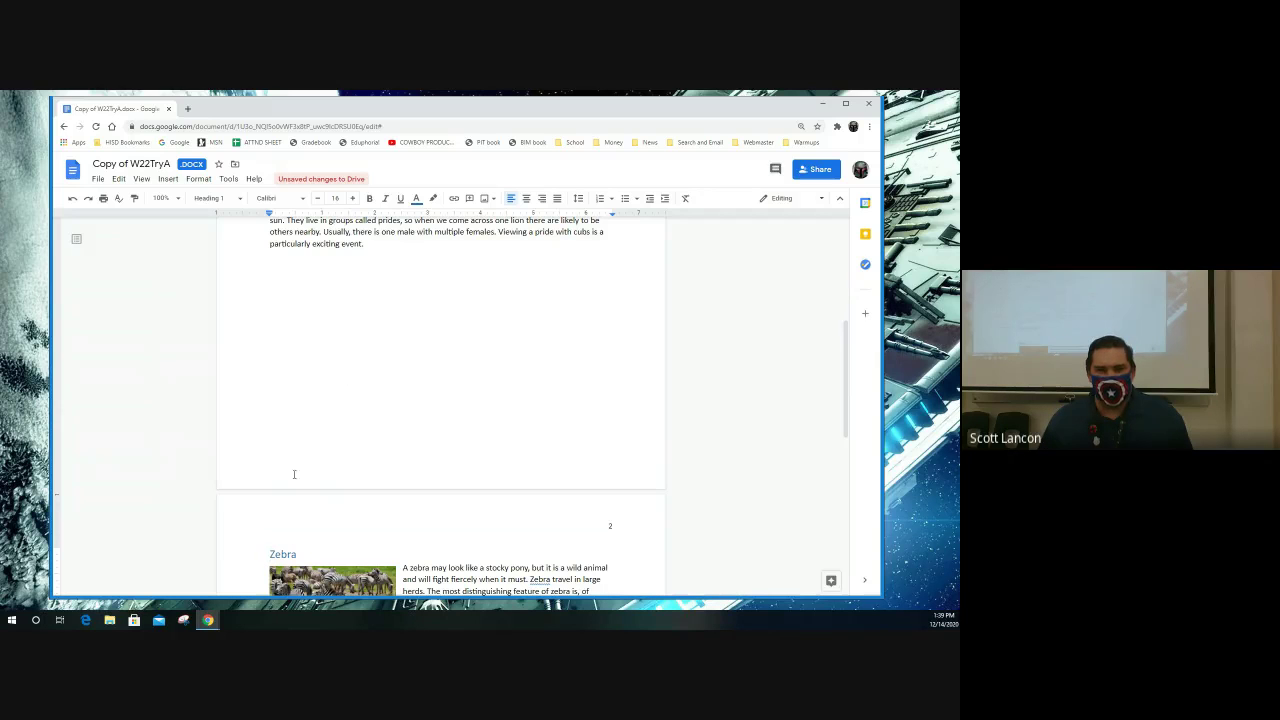
{"action": "scroll", "coordinate": [351, 534], "scroll_direction": "down", "scroll_amount": 2}
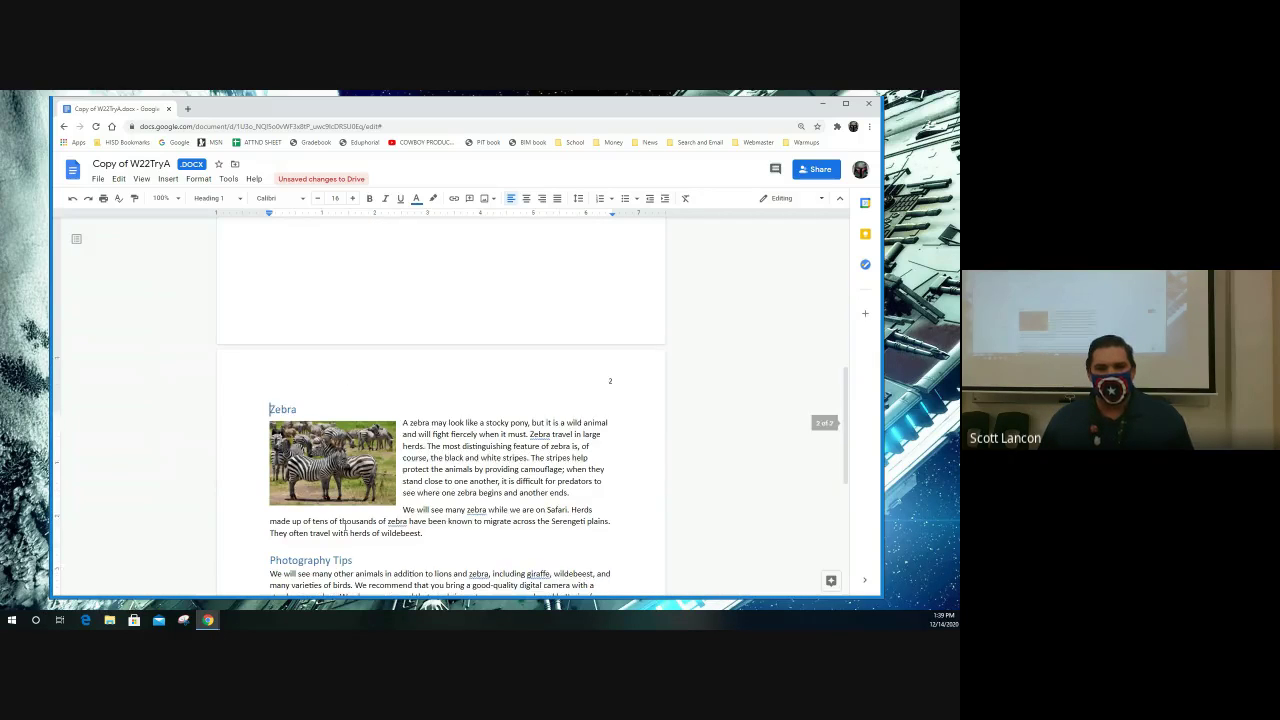
{"action": "scroll", "coordinate": [373, 494], "scroll_direction": "down", "scroll_amount": 1}
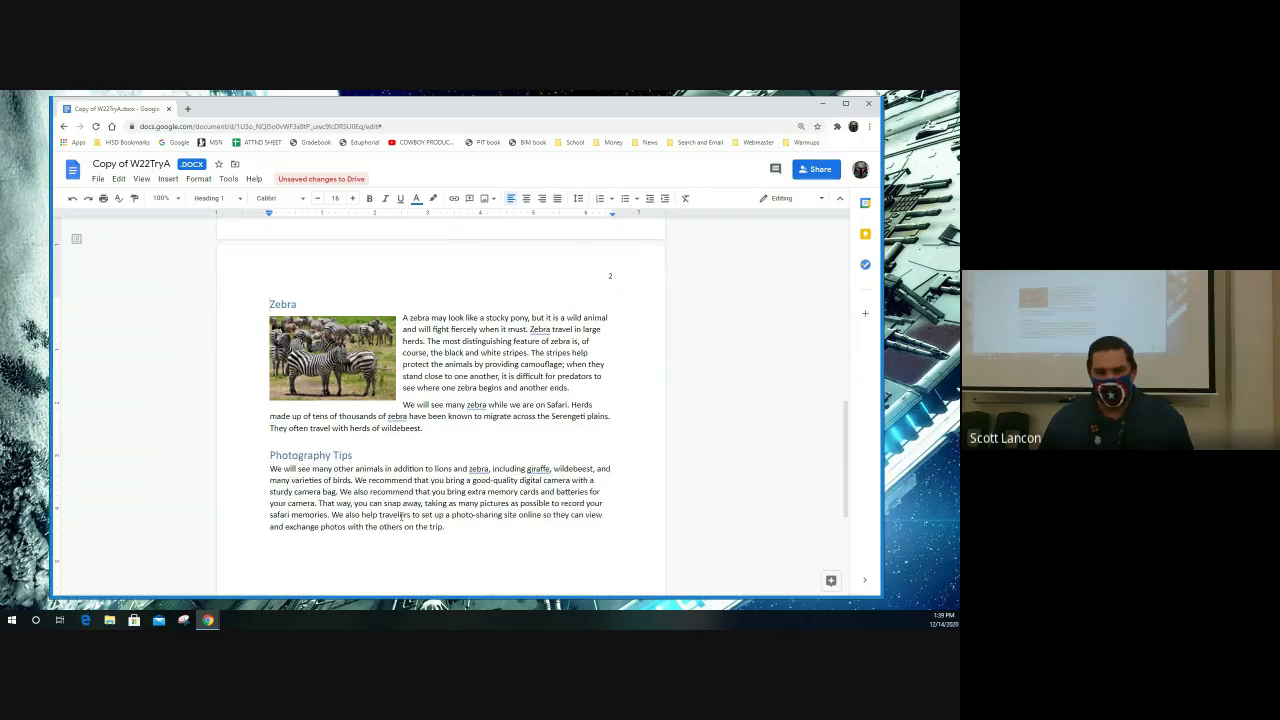
{"action": "scroll", "coordinate": [366, 405], "scroll_direction": "up", "scroll_amount": 3}
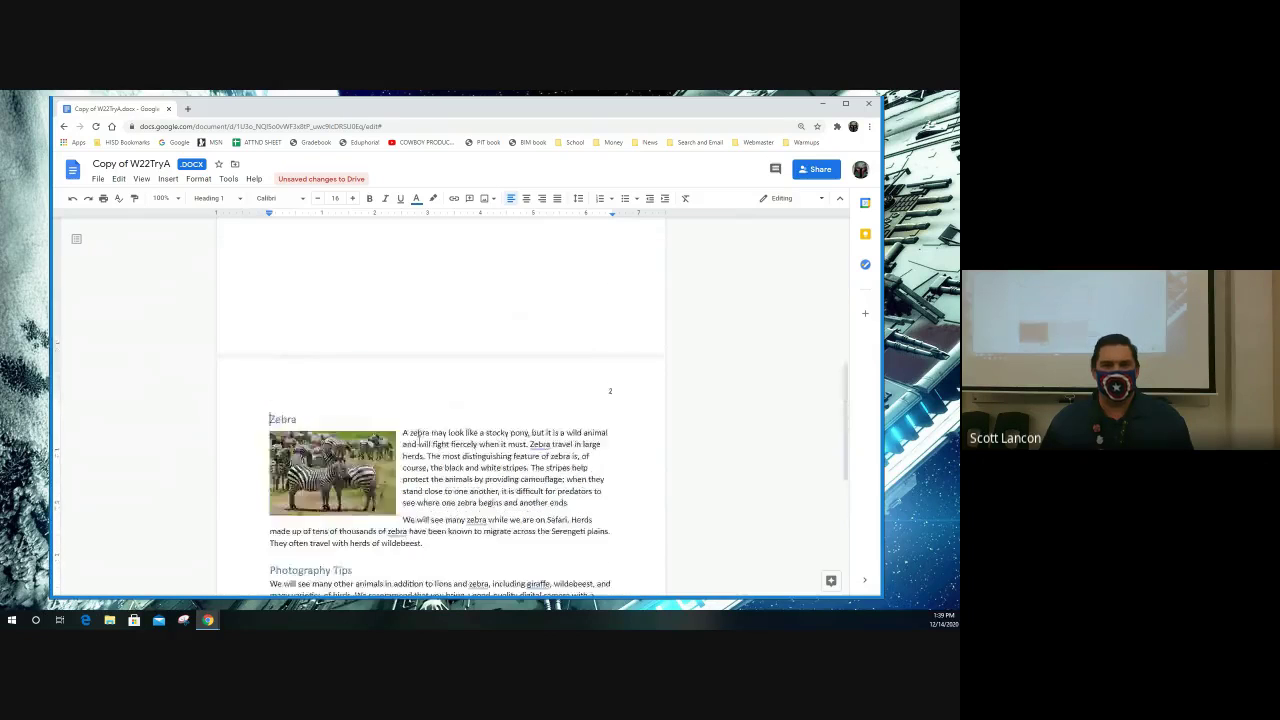
{"action": "scroll", "coordinate": [366, 405], "scroll_direction": "up", "scroll_amount": 1}
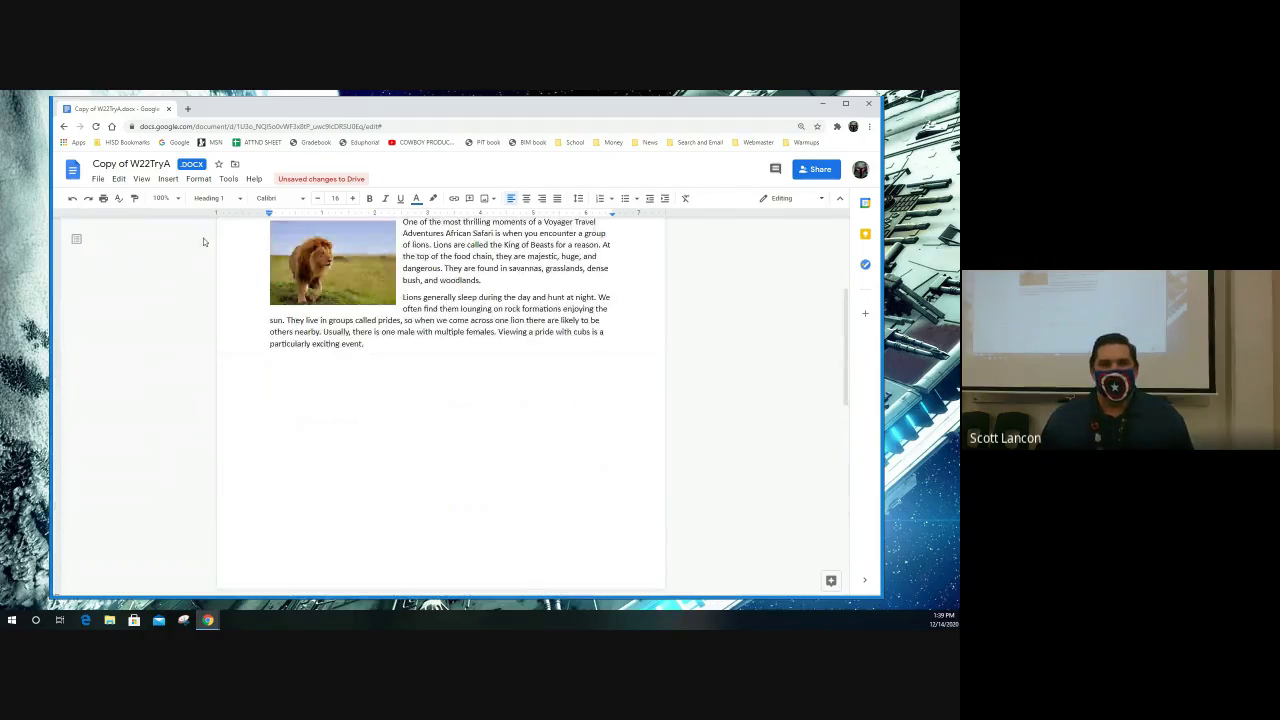
{"action": "left_click", "coordinate": [228, 179]}
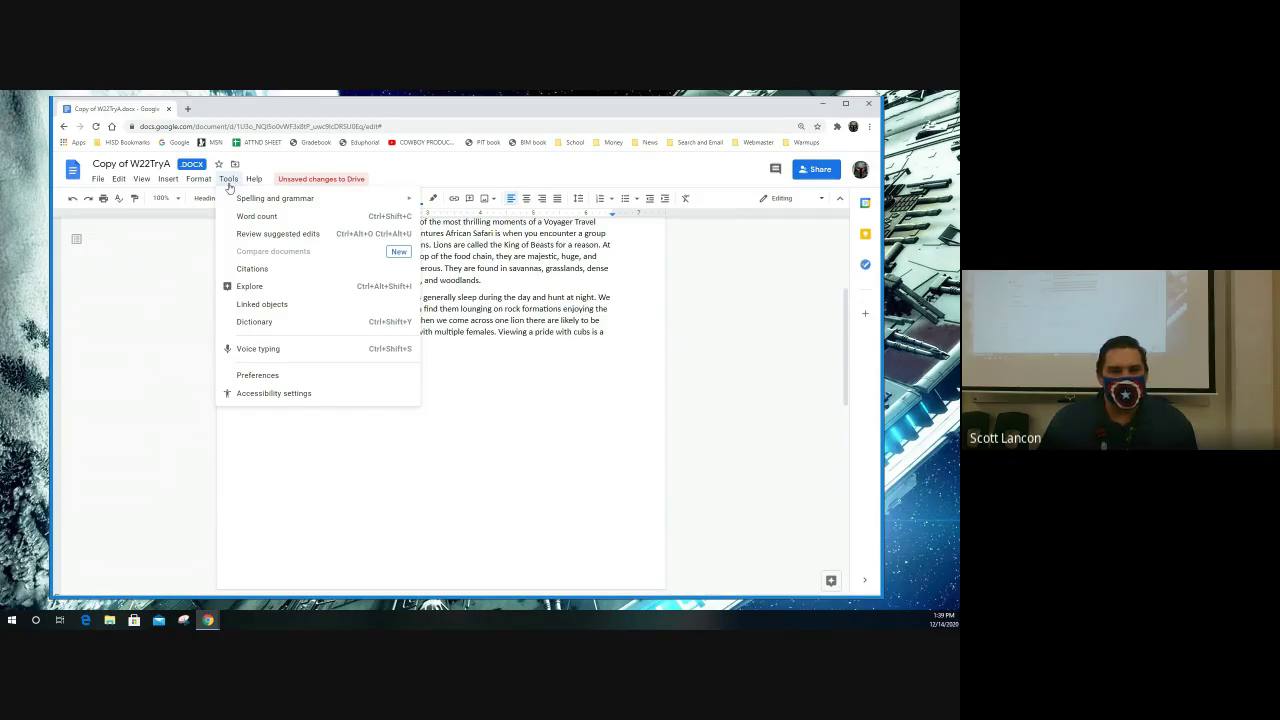
{"action": "mouse_move", "coordinate": [200, 181]}
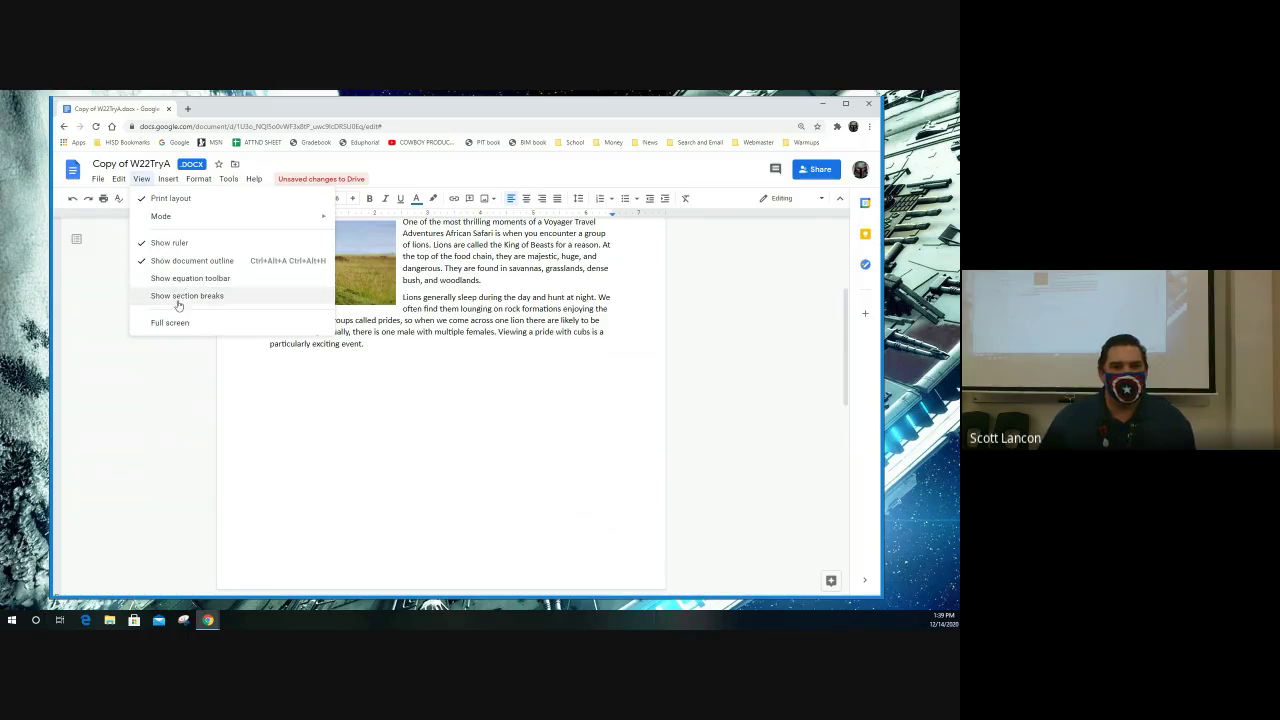
{"action": "mouse_move", "coordinate": [168, 220]}
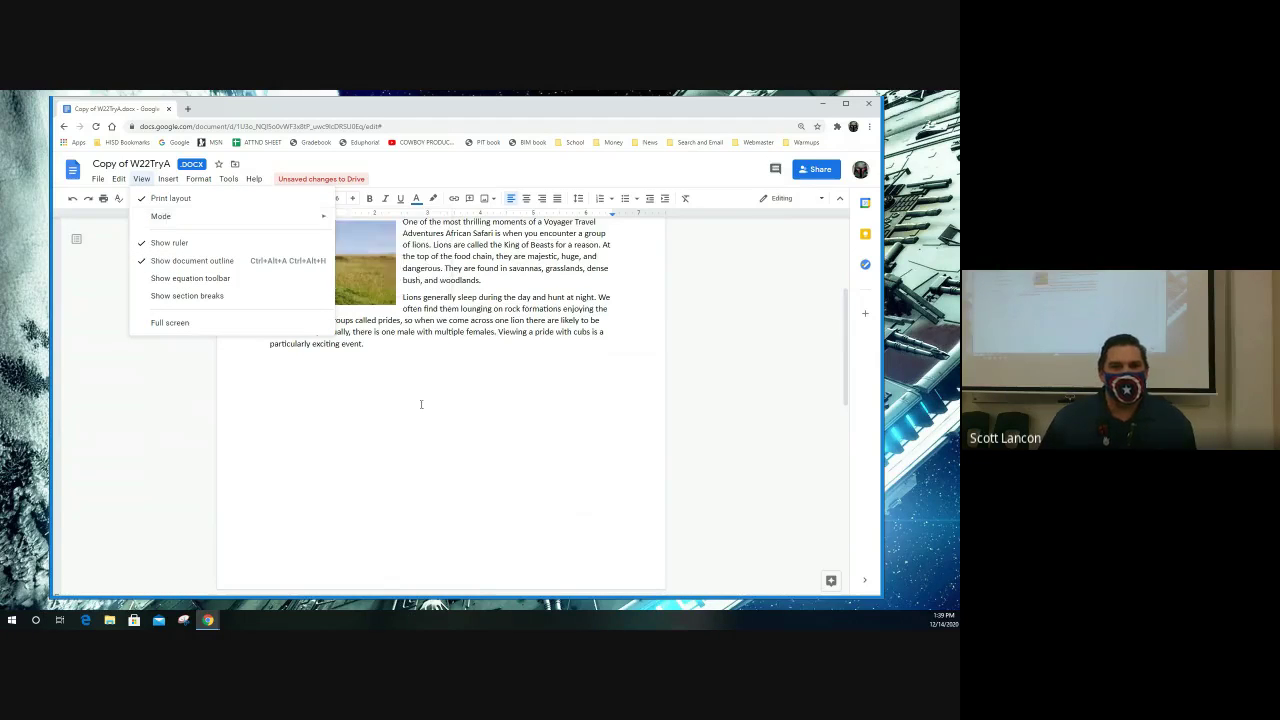
Step: Select the page break under the Lions section and undo its insertion before the "Zebra" heading
{"action": "left_click", "coordinate": [279, 359]}
{"action": "left_click_drag", "start_coordinate": [335, 370], "coordinate": [265, 371]}
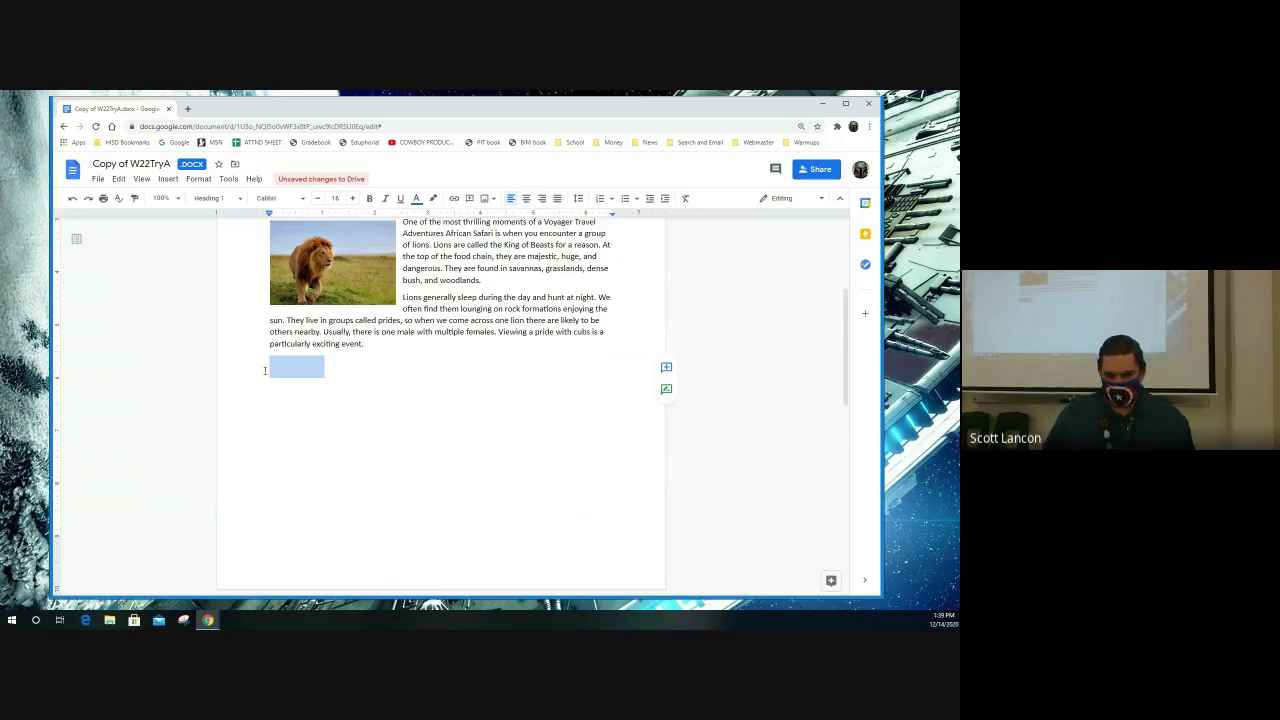
{"action": "key", "text": "ctrl+z"}
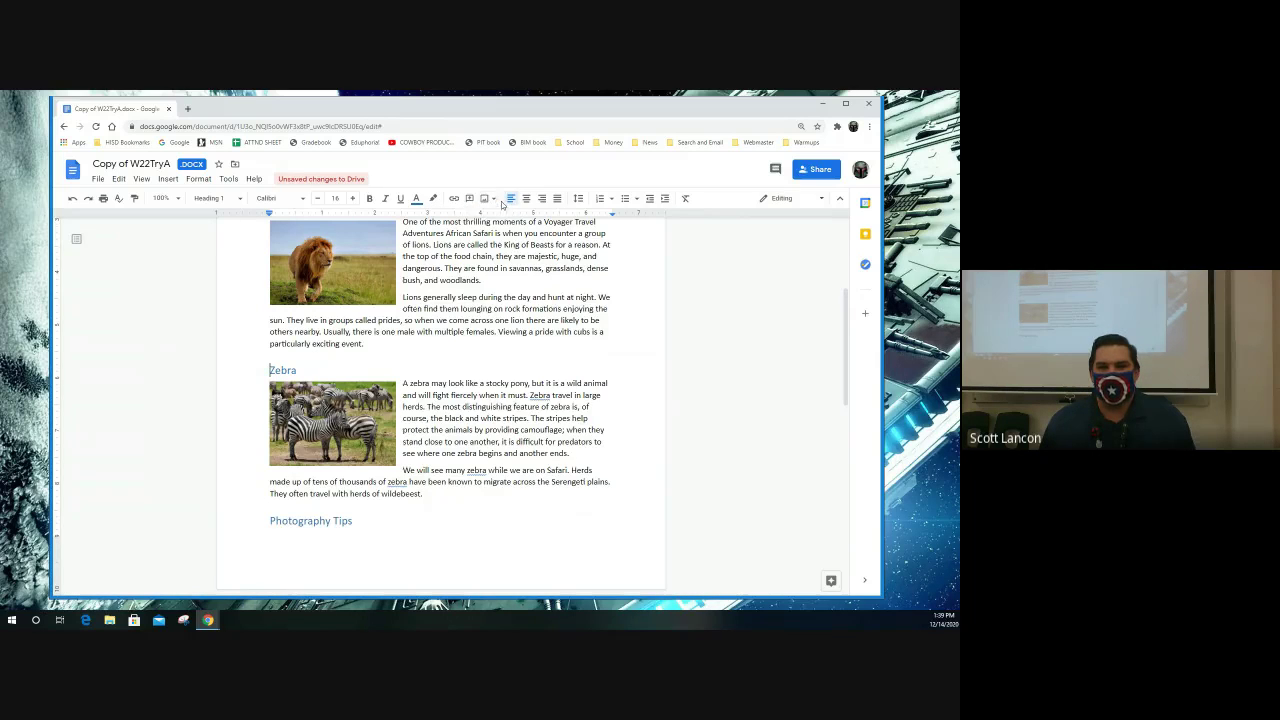
{"action": "left_click", "coordinate": [823, 202]}
{"action": "left_click", "coordinate": [825, 203]}
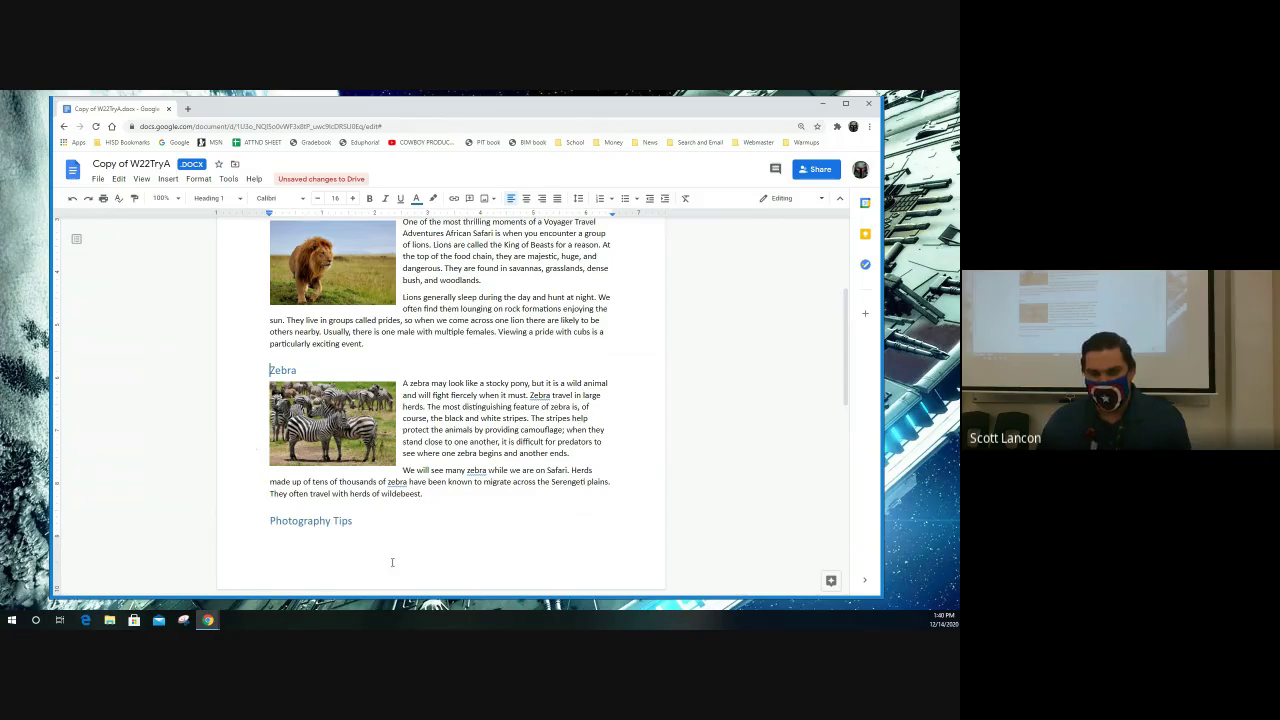
Step: Hide the gap between pages 1 and 2 at the "Photography Tips" section
{"action": "scroll", "coordinate": [434, 447], "scroll_direction": "down", "scroll_amount": 3}
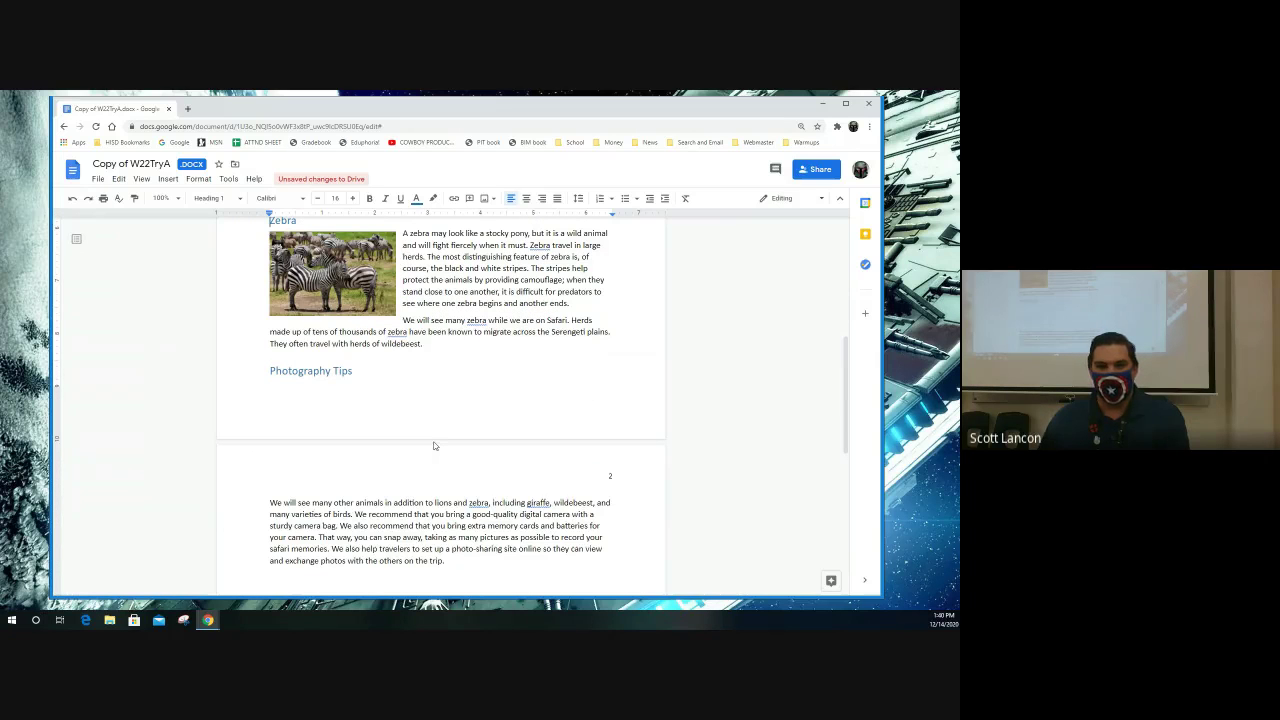
{"action": "key", "text": "ctrl+alt+shift+p"}
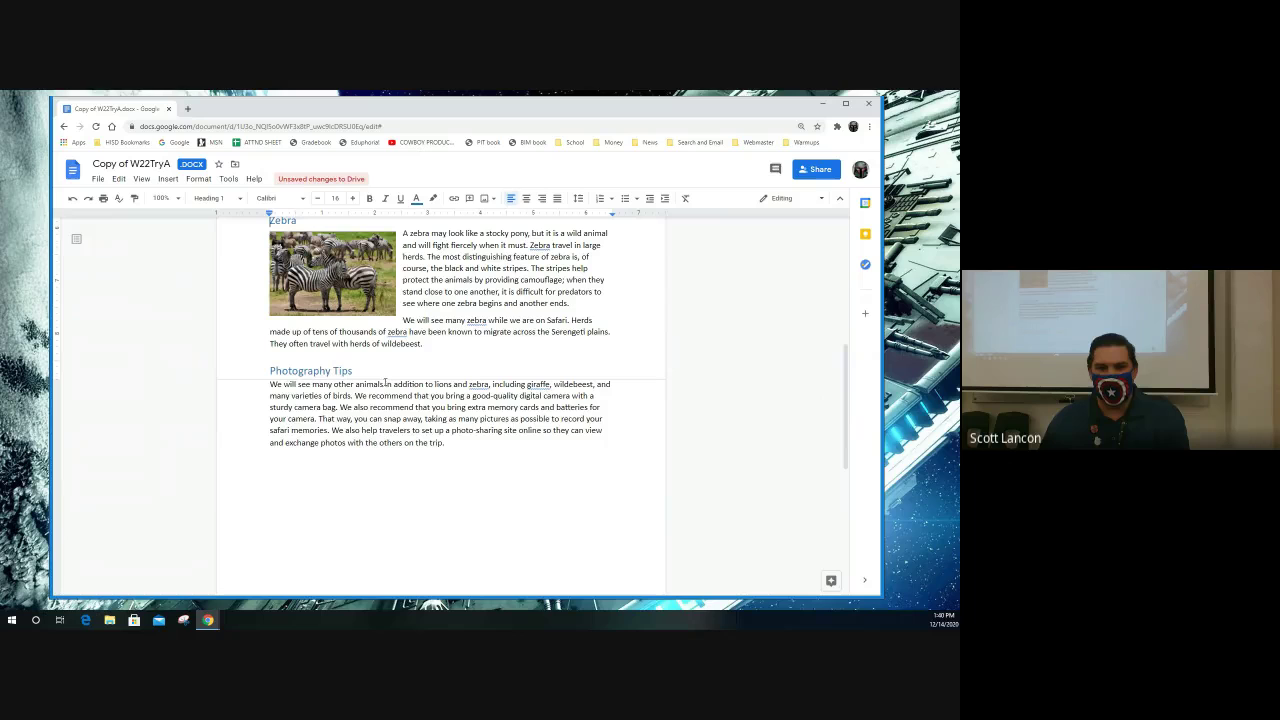
Step: Zoom the page in to 125% and examine the page boundary between the "Photography Tips" heading and its paragraph
{"action": "left_click", "coordinate": [240, 378]}
{"action": "double_click", "coordinate": [275, 384]}
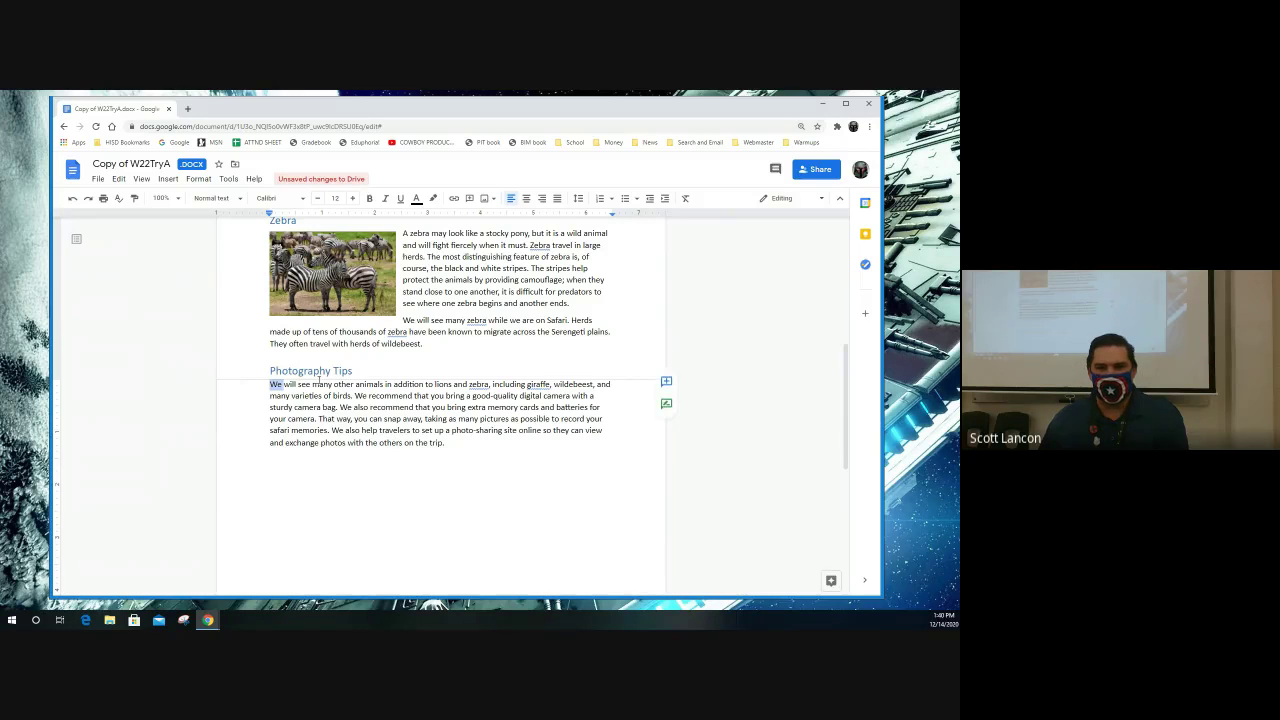
{"action": "left_click", "coordinate": [637, 377]}
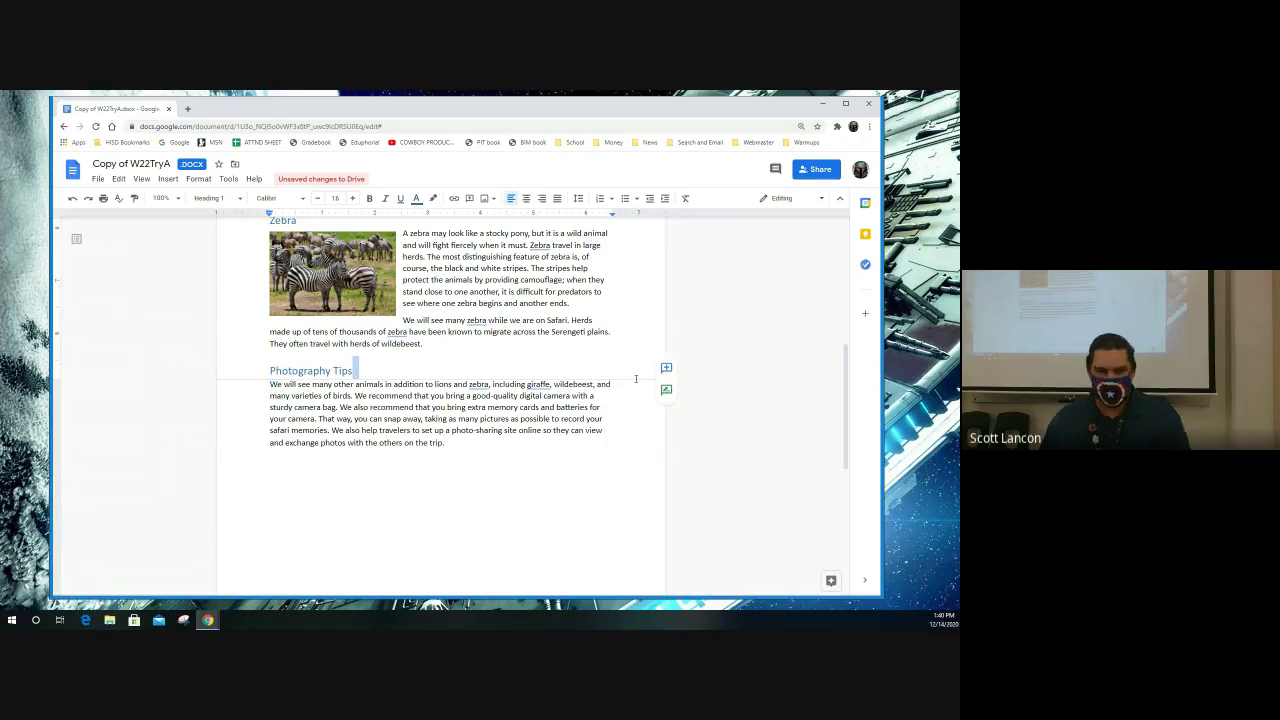
{"action": "key", "text": "Return"}
{"action": "key", "text": "BackSpace"}
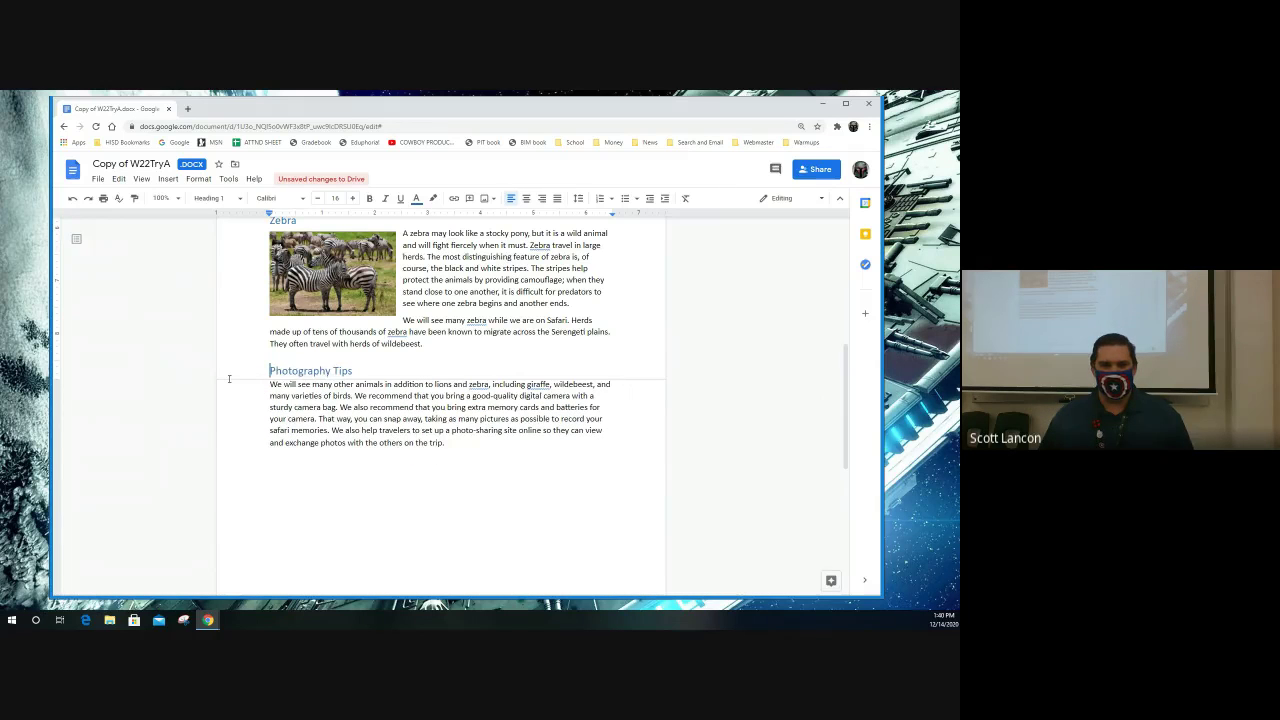
{"action": "key", "text": "ctrl+shift+Right"}
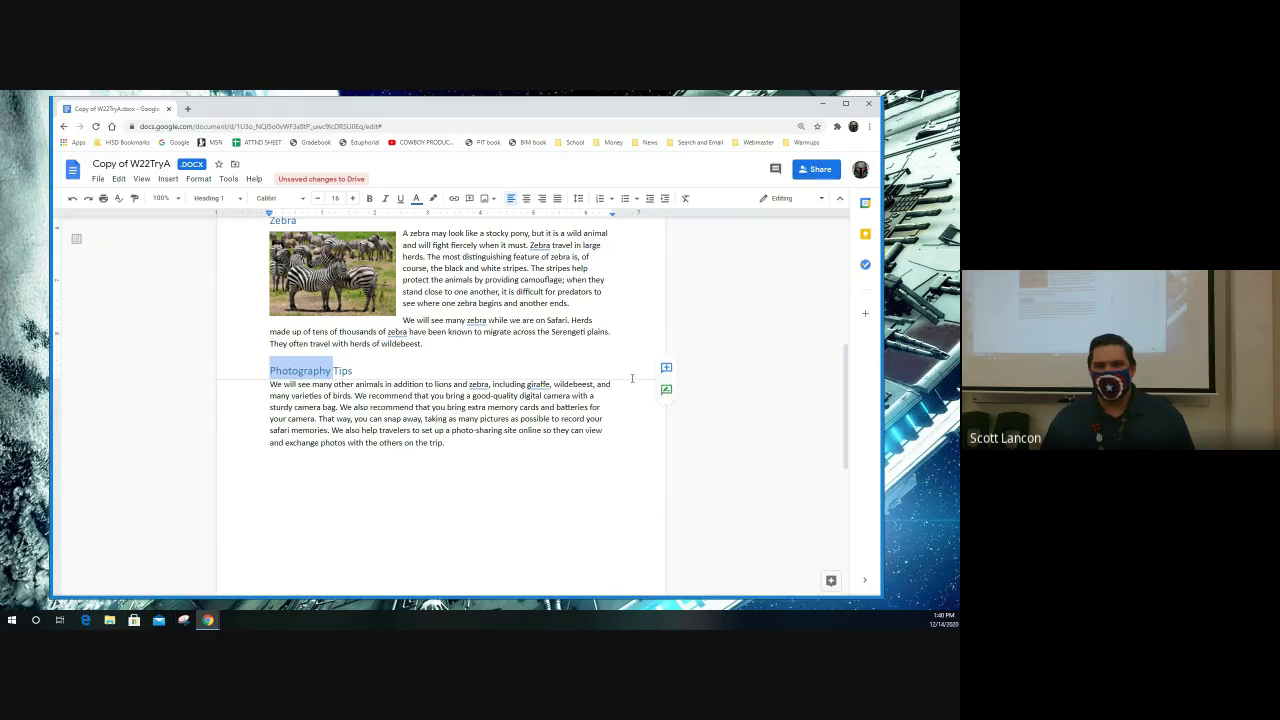
{"action": "left_click", "coordinate": [634, 378]}
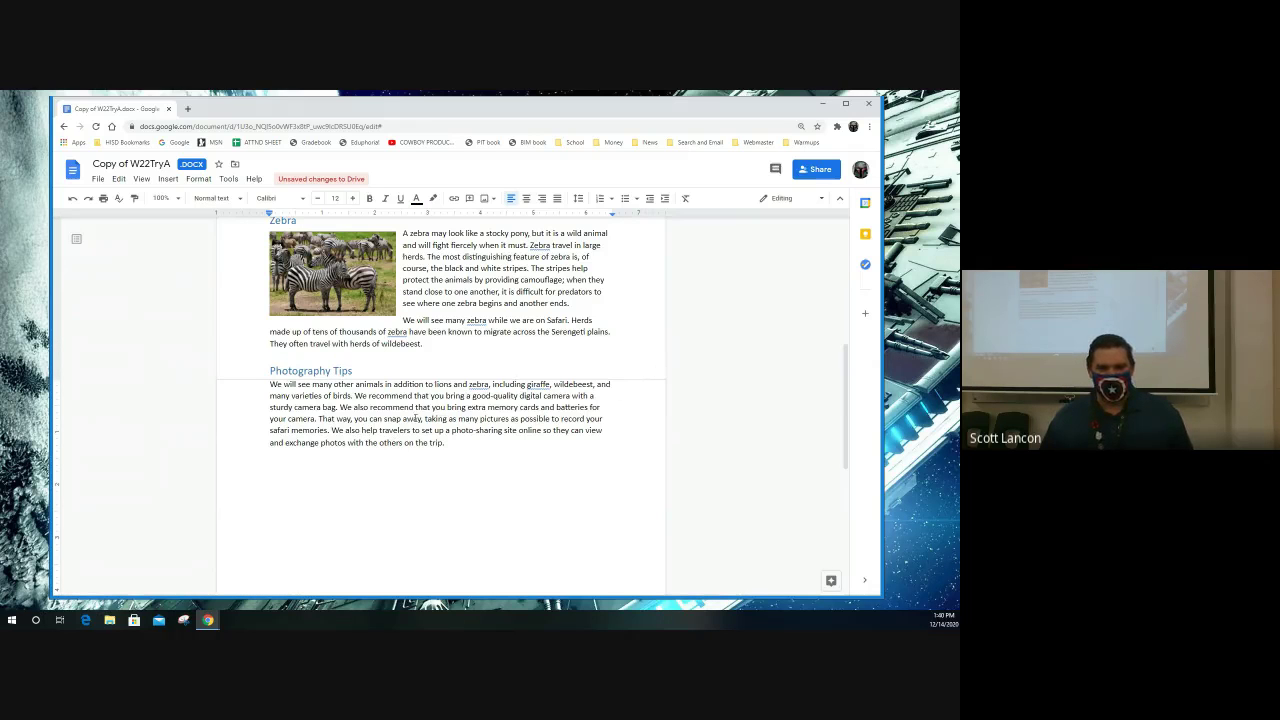
{"action": "key", "text": "ctrl+plus"}
{"action": "key", "text": "ctrl+plus"}
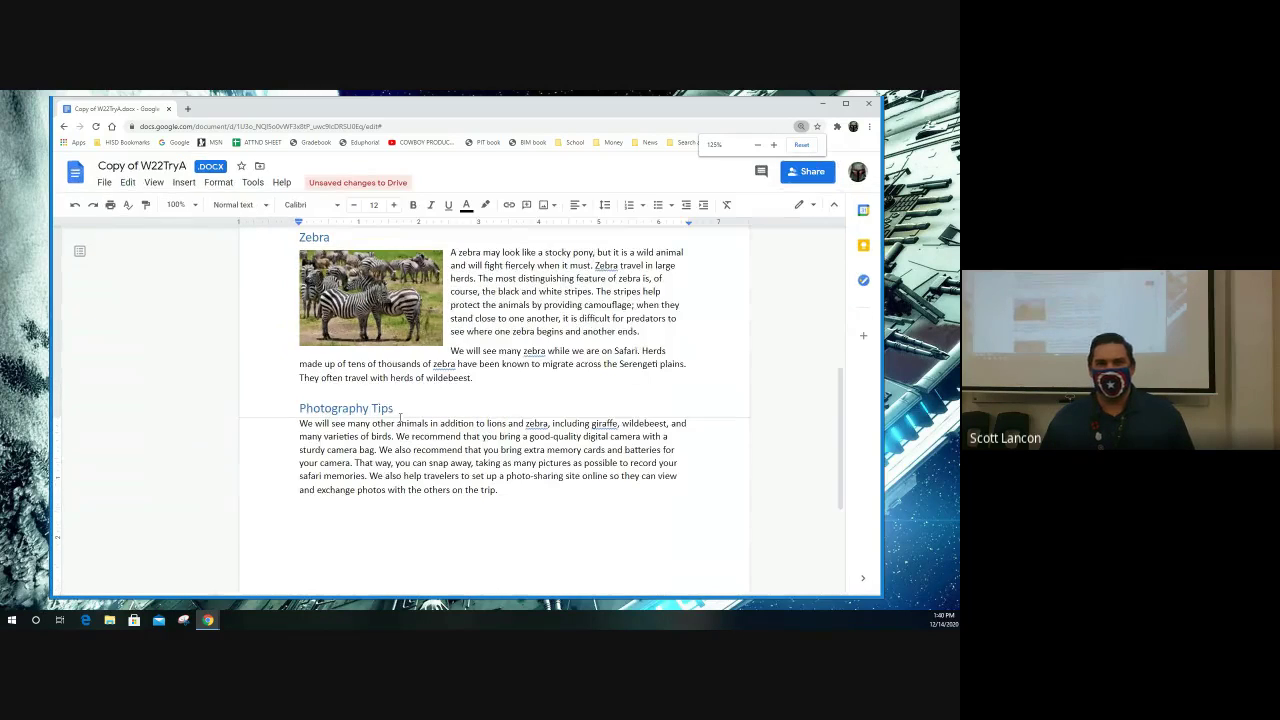
{"action": "scroll", "coordinate": [377, 412], "scroll_direction": "down", "scroll_amount": 2}
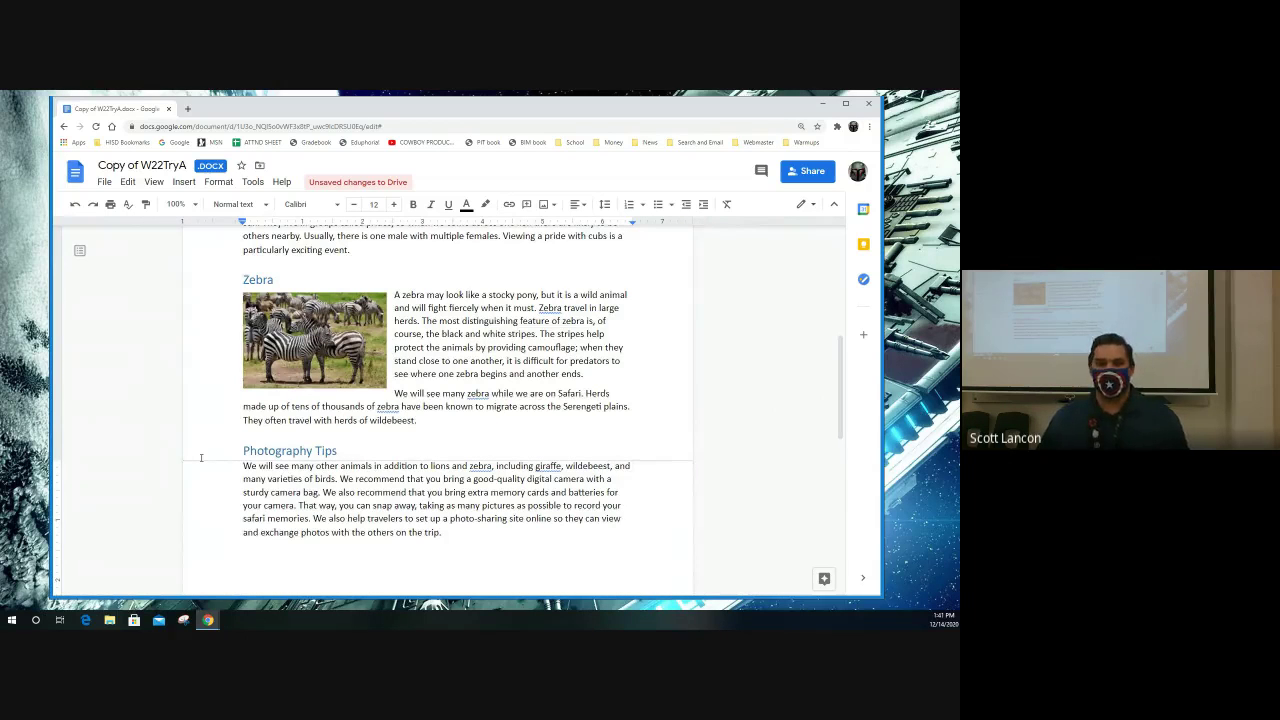
Step: Apply the "Keep with next" paragraph option to the "Photography Tips" heading
{"action": "left_click", "coordinate": [279, 441]}
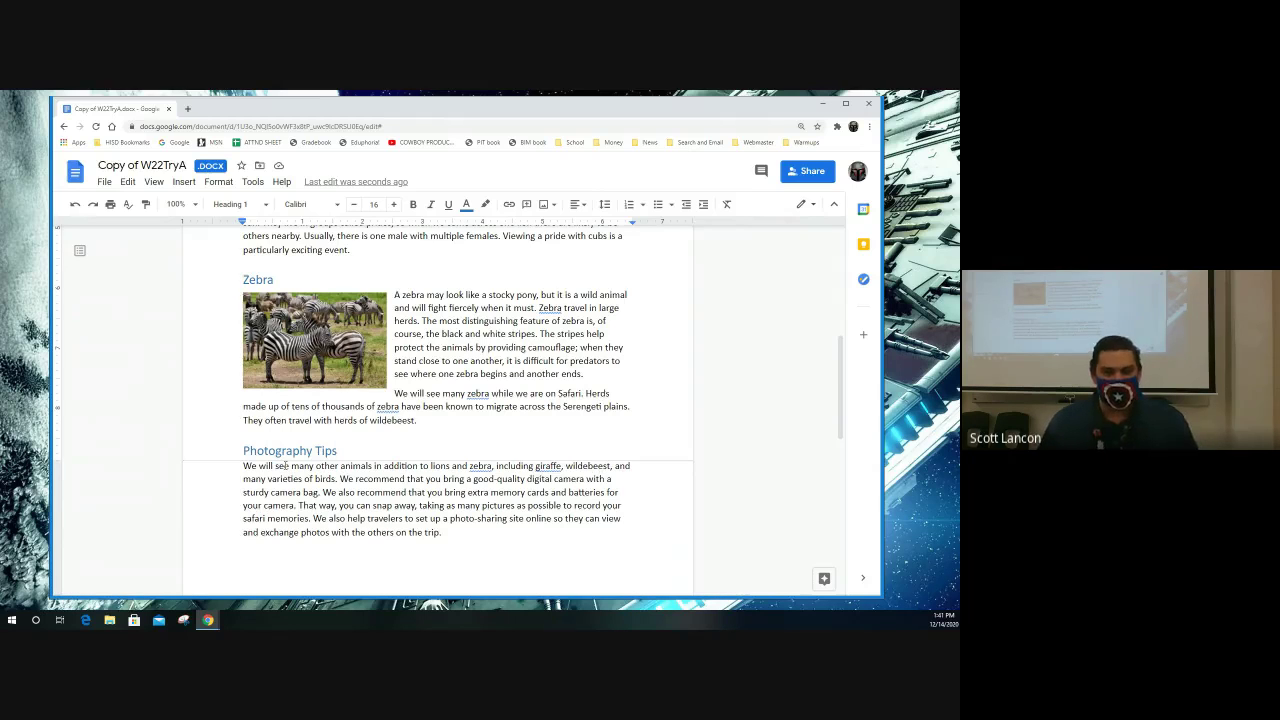
{"action": "left_click", "coordinate": [275, 451]}
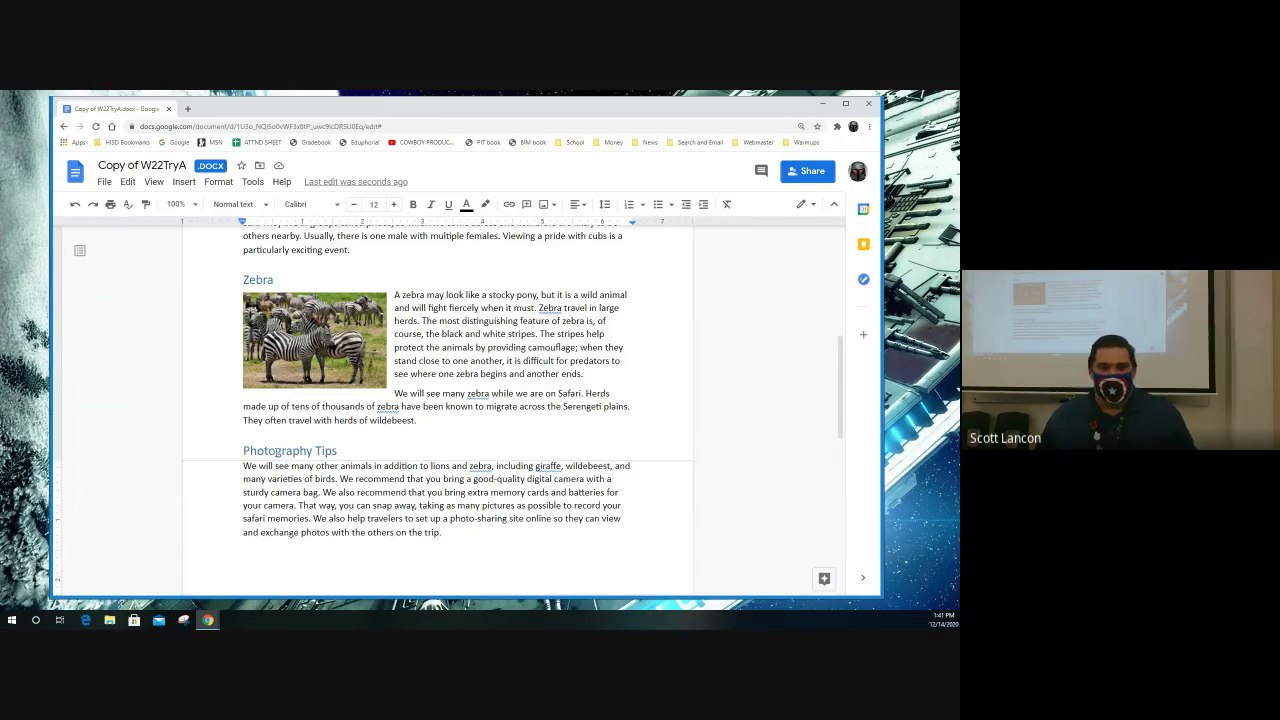
{"action": "left_click", "coordinate": [241, 451]}
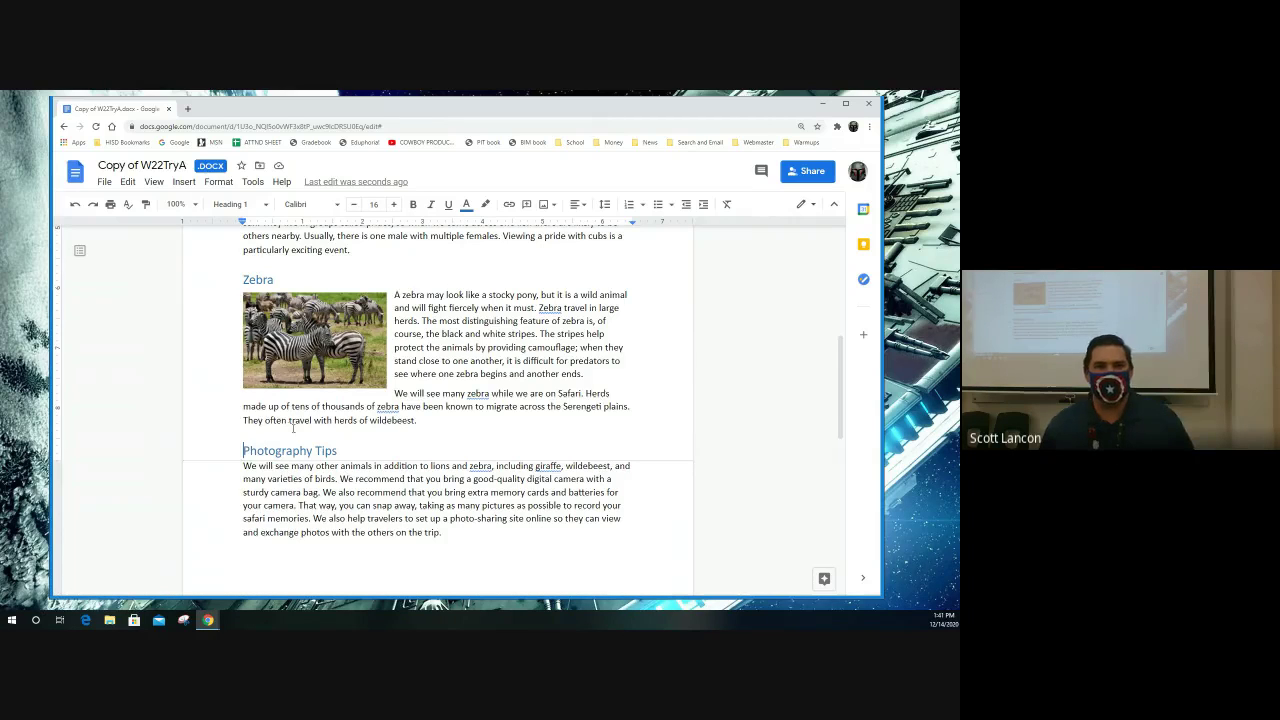
{"action": "left_click", "coordinate": [218, 183]}
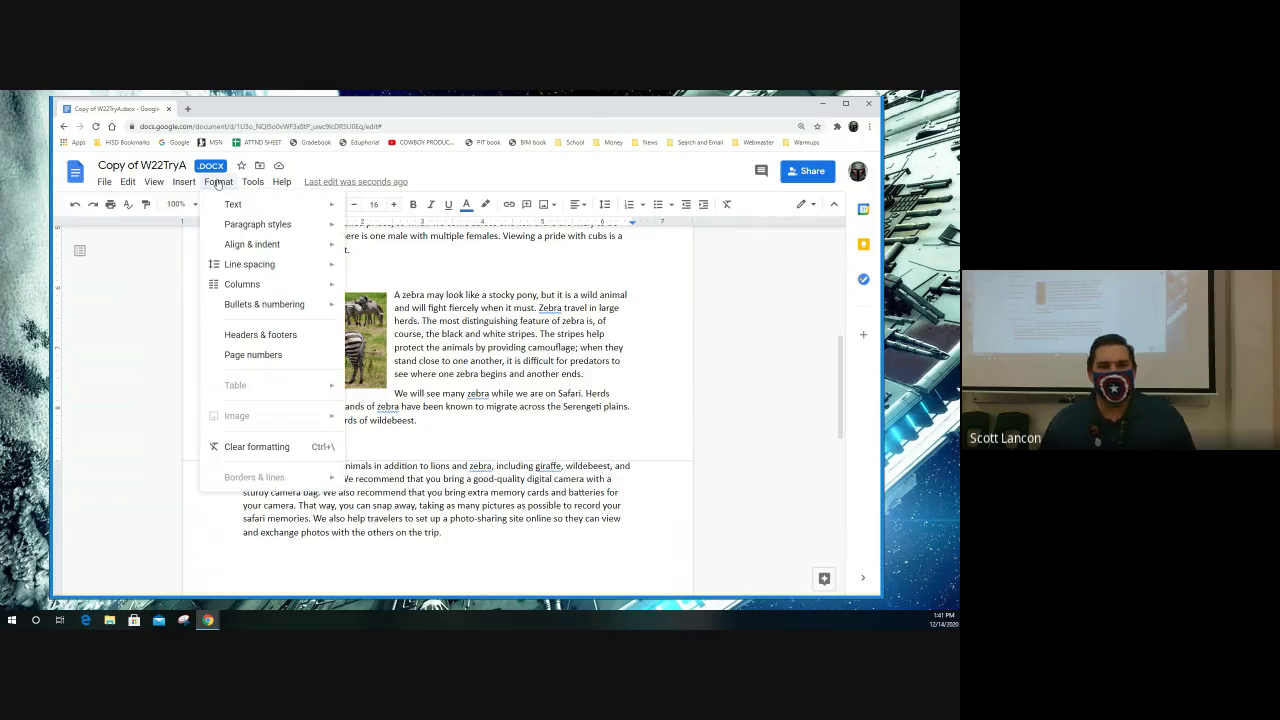
{"action": "mouse_move", "coordinate": [229, 212]}
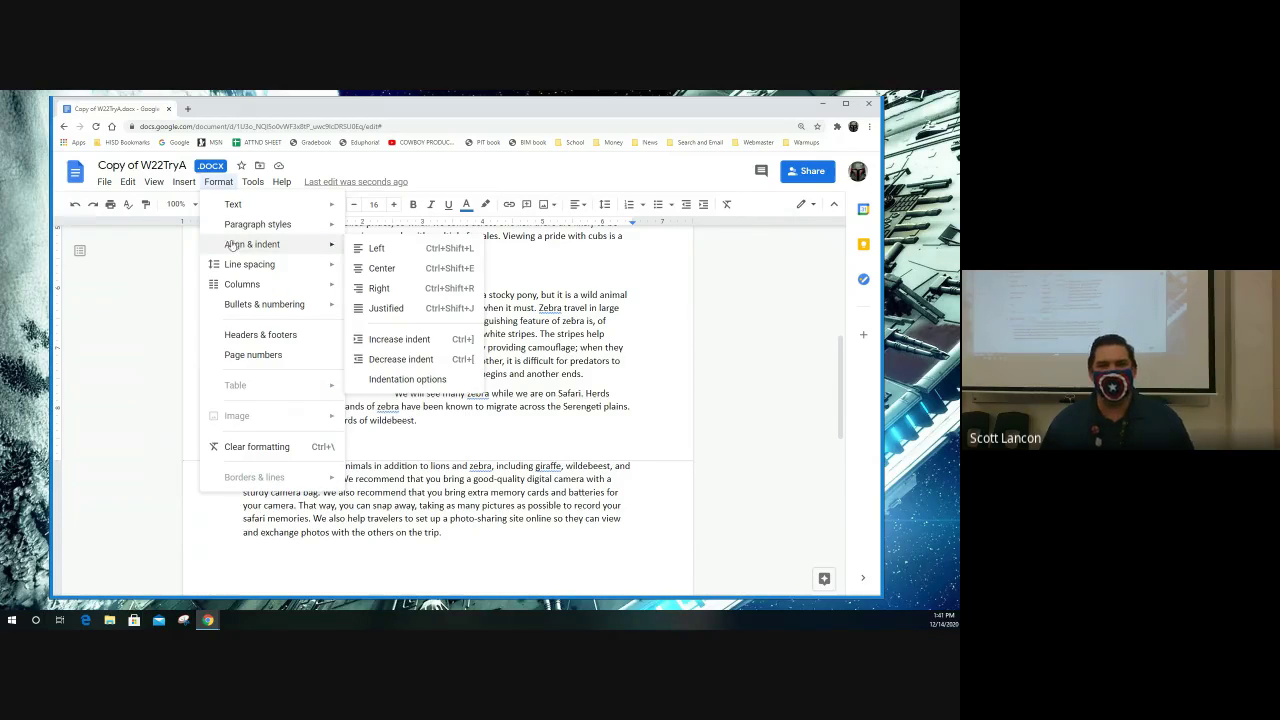
{"action": "mouse_move", "coordinate": [232, 265]}
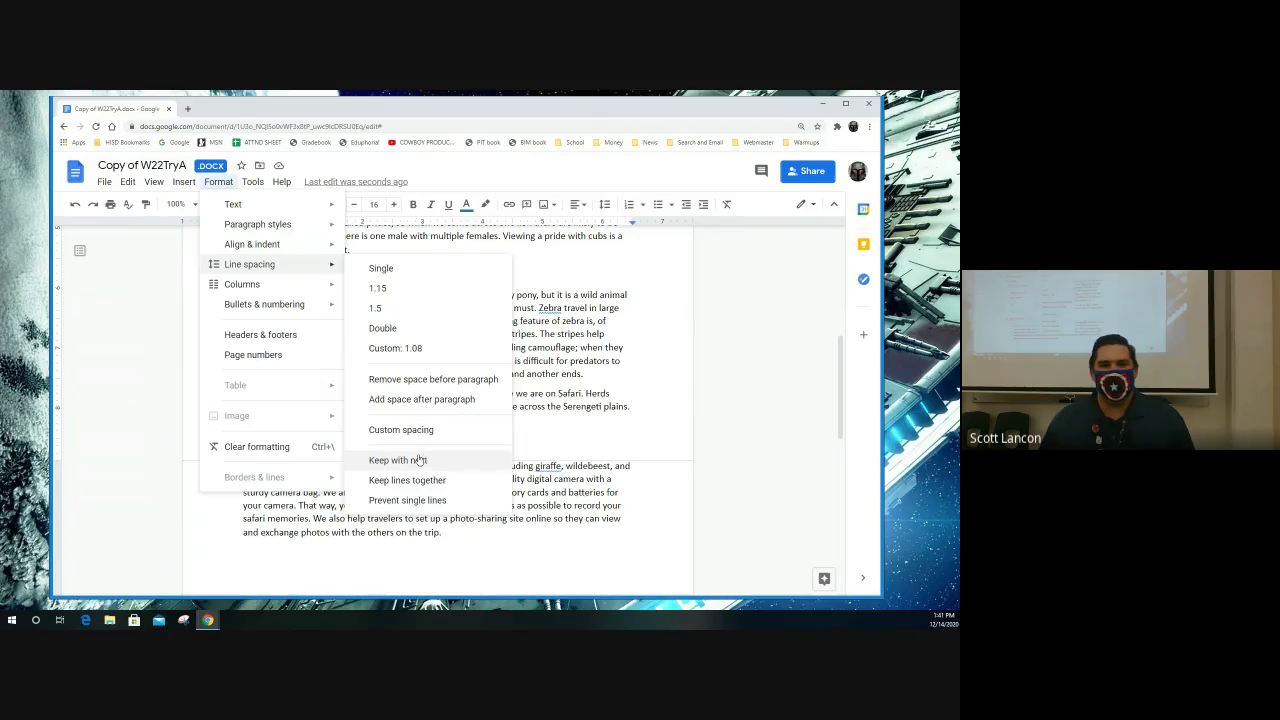
{"action": "left_click", "coordinate": [219, 182]}
{"action": "left_click", "coordinate": [219, 183]}
{"action": "left_click", "coordinate": [219, 183]}
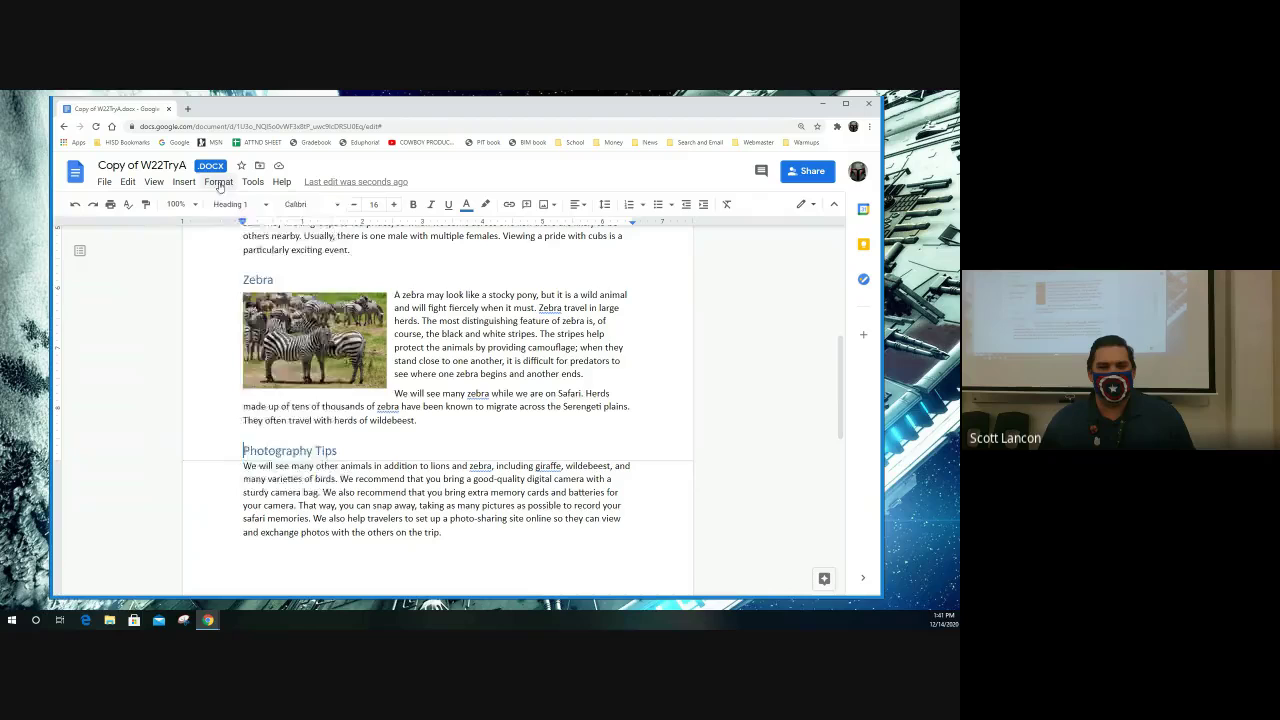
{"action": "left_click", "coordinate": [219, 182]}
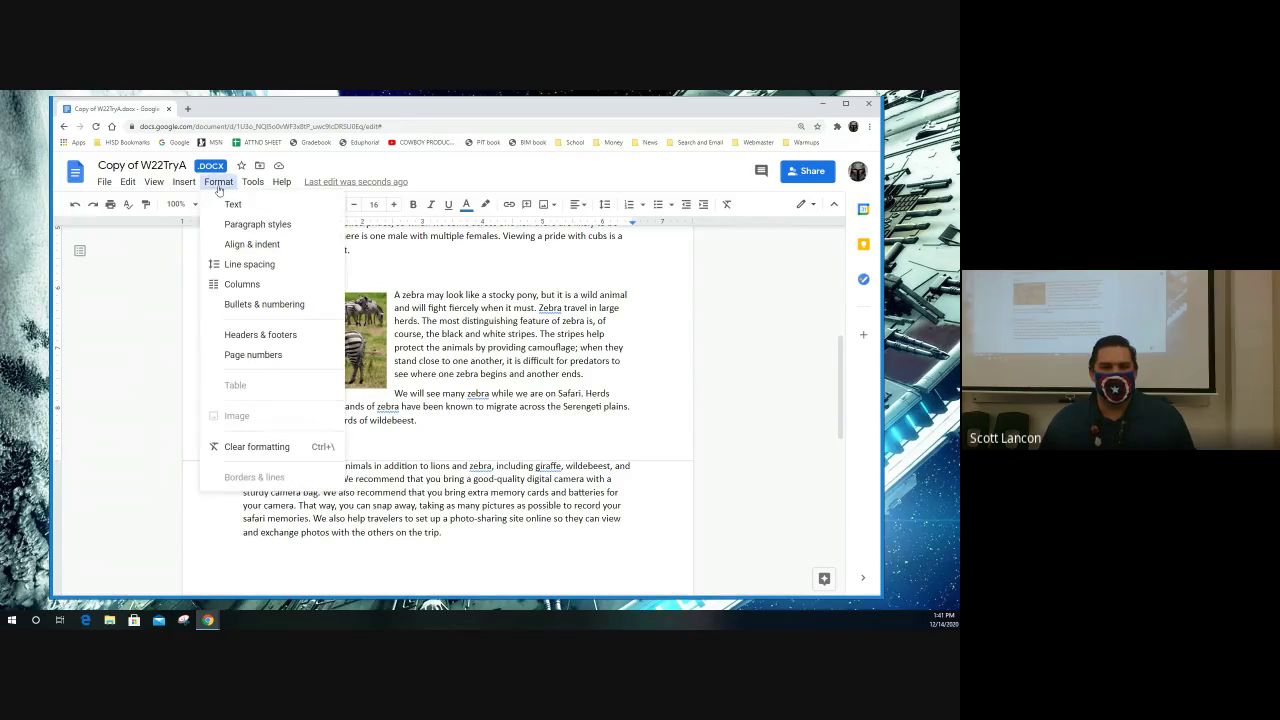
{"action": "mouse_move", "coordinate": [246, 272]}
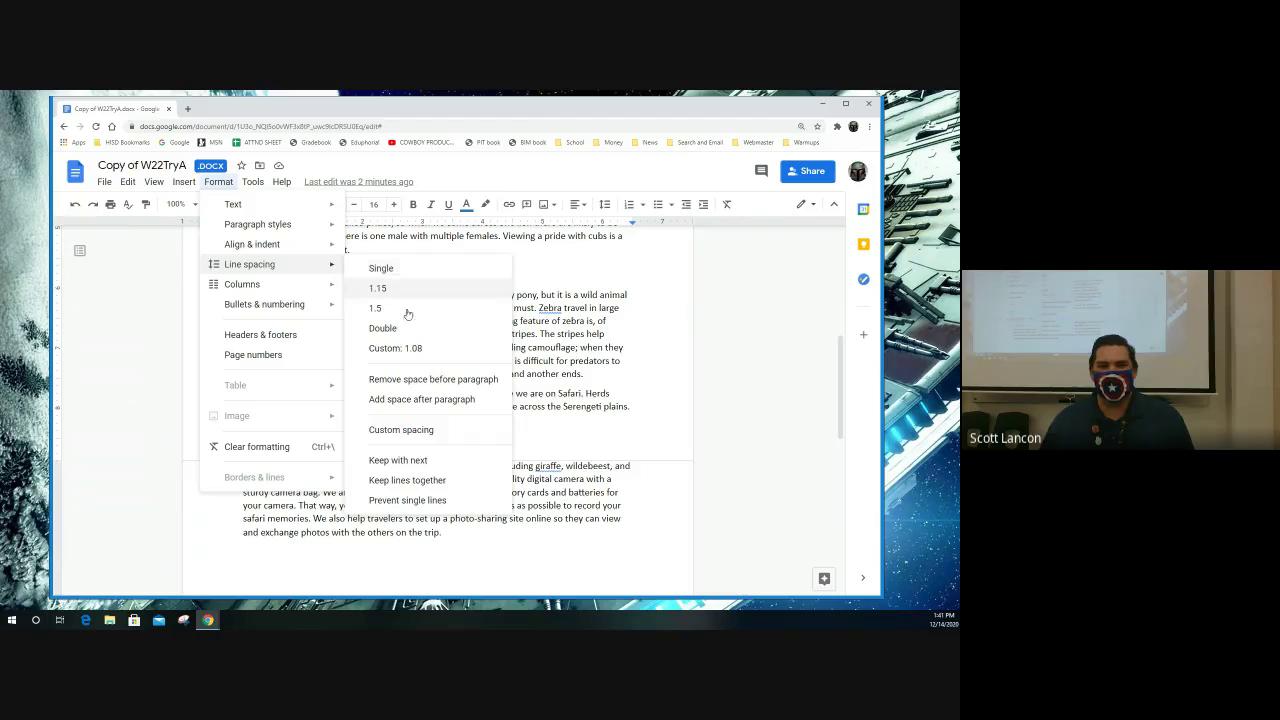
{"action": "left_click", "coordinate": [426, 462]}
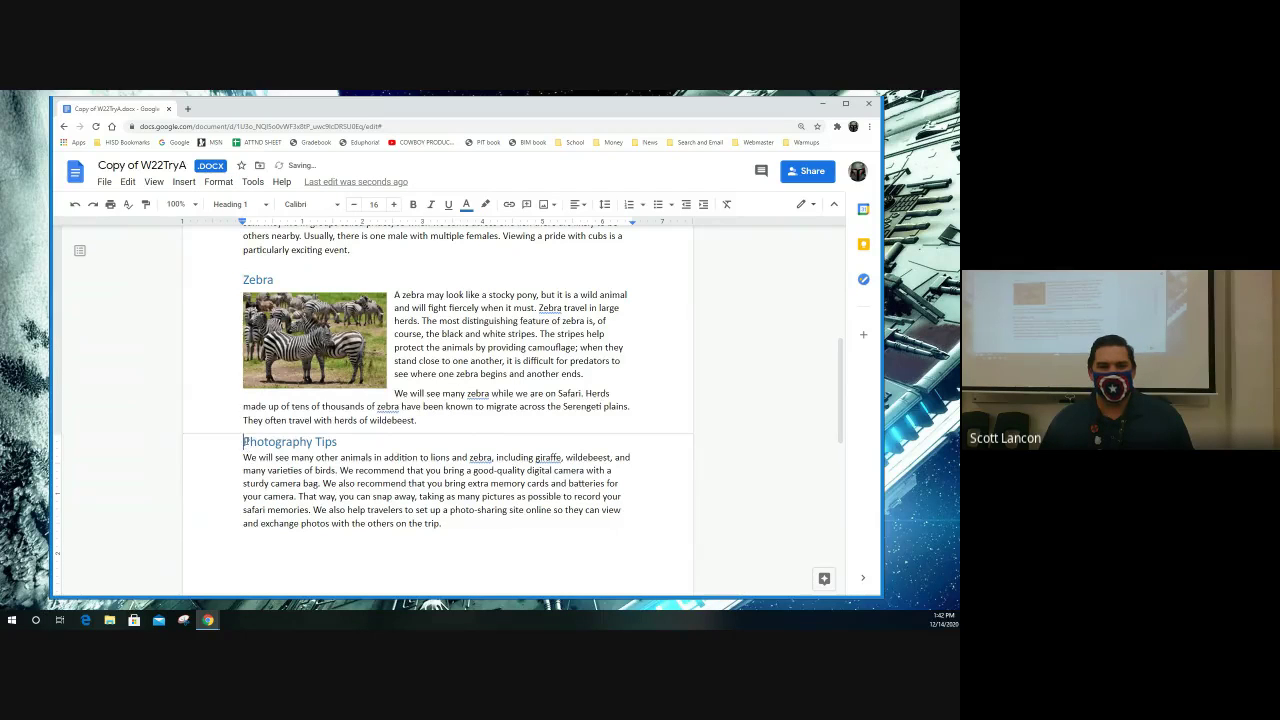
Step: Examine the page boundary at the "Photography Tips" heading and paragraph, and review the Lions and Zebra sections above it
{"action": "triple_click", "coordinate": [244, 442]}
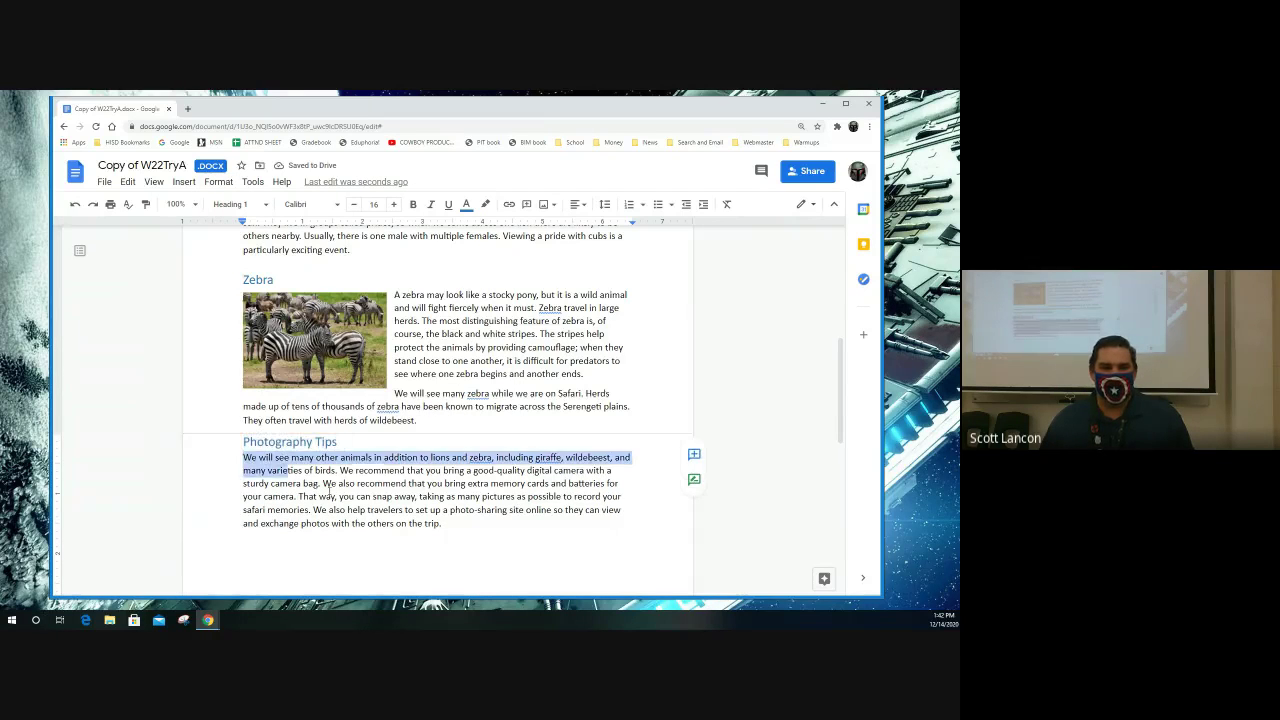
{"action": "left_click_drag", "start_coordinate": [329, 490], "coordinate": [440, 526]}
{"action": "left_click", "coordinate": [271, 446]}
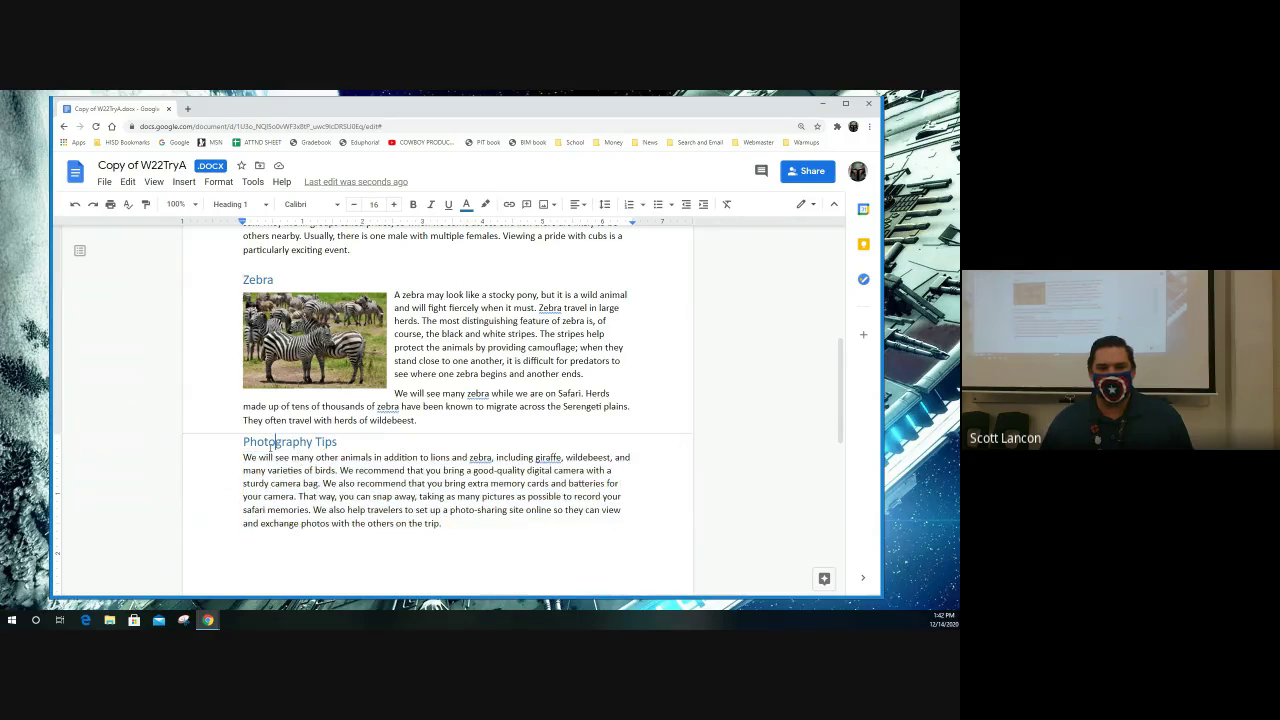
{"action": "left_click", "coordinate": [210, 432]}
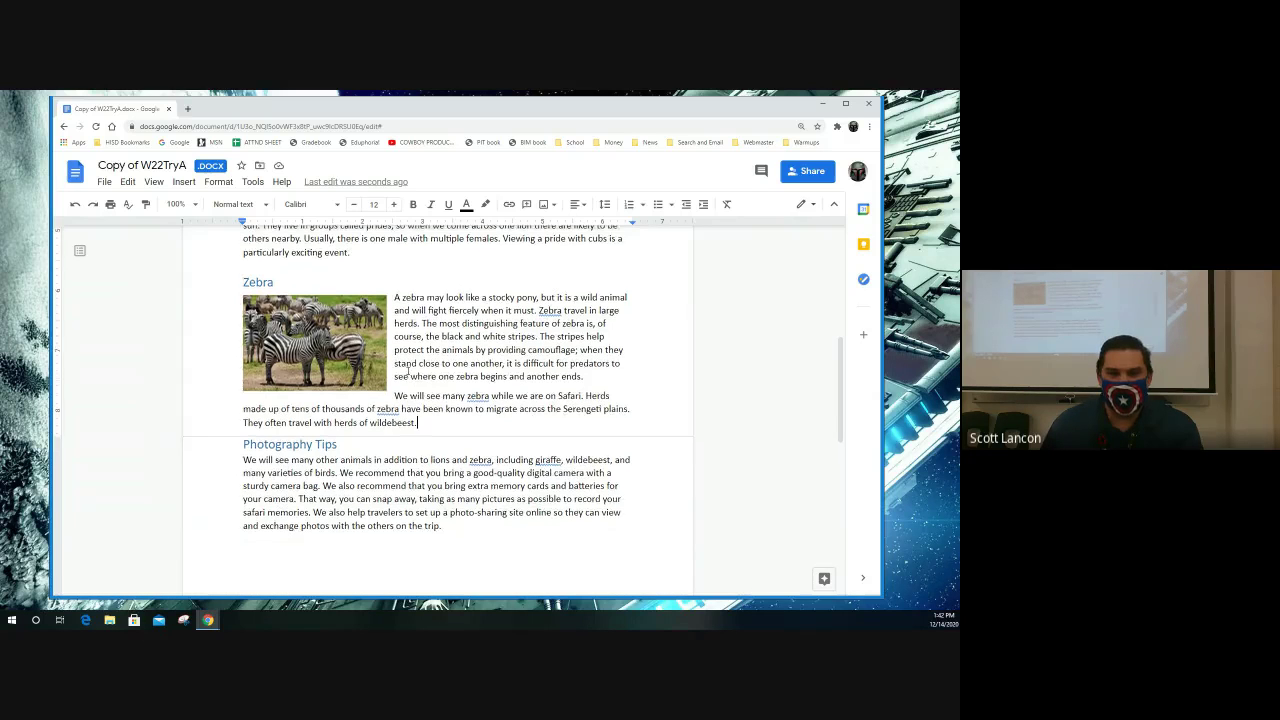
{"action": "scroll", "coordinate": [407, 369], "scroll_direction": "up", "scroll_amount": 3}
{"action": "scroll", "coordinate": [408, 368], "scroll_direction": "up", "scroll_amount": 1}
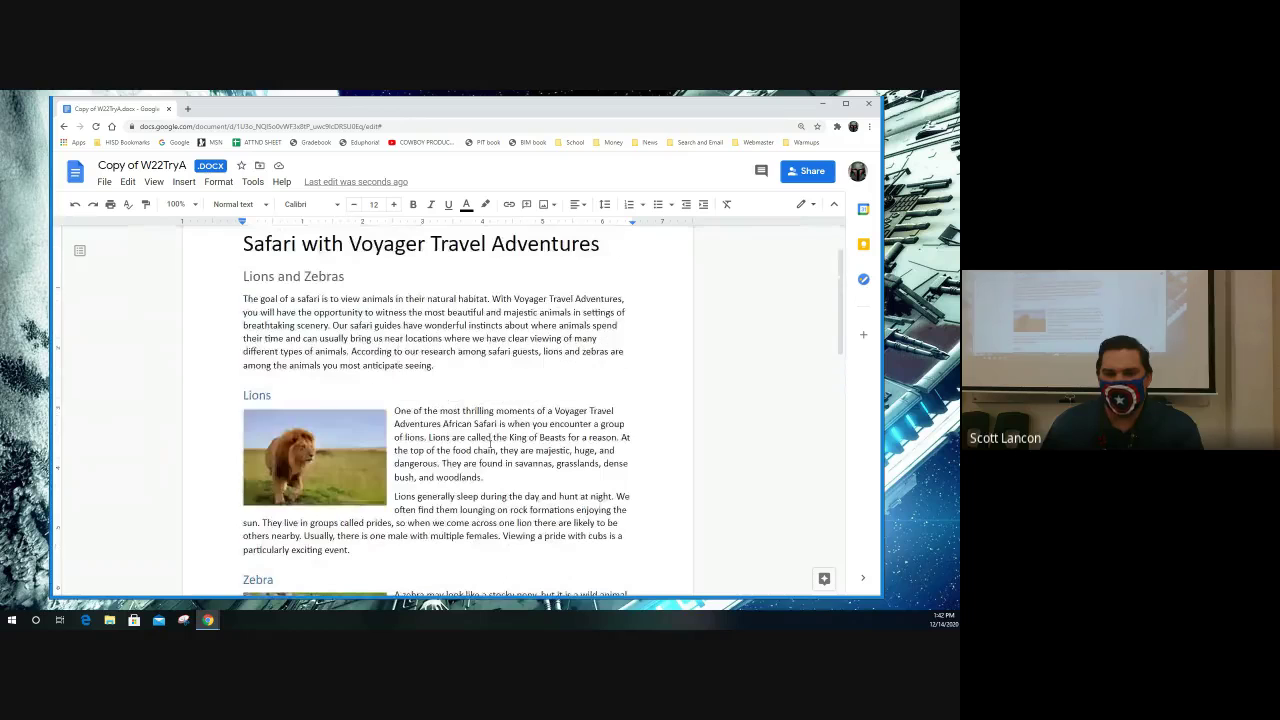
{"action": "left_click", "coordinate": [490, 478]}
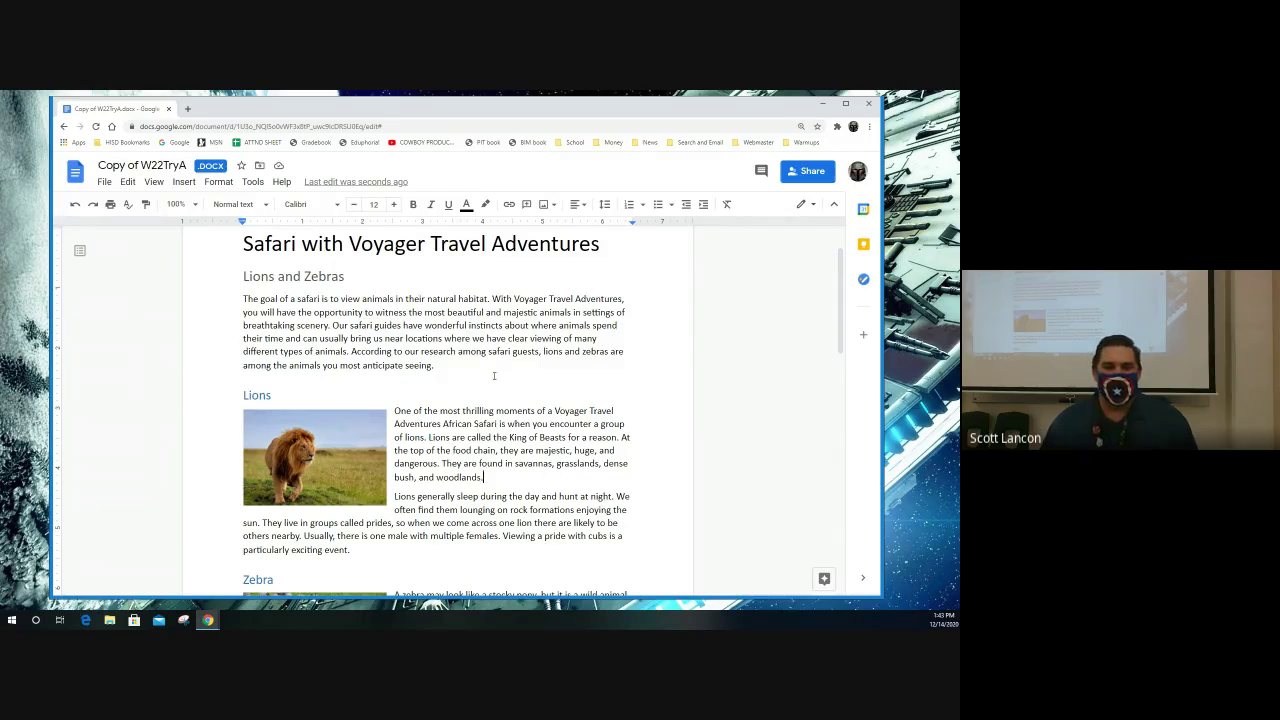
{"action": "scroll", "coordinate": [378, 456], "scroll_direction": "down", "scroll_amount": 3}
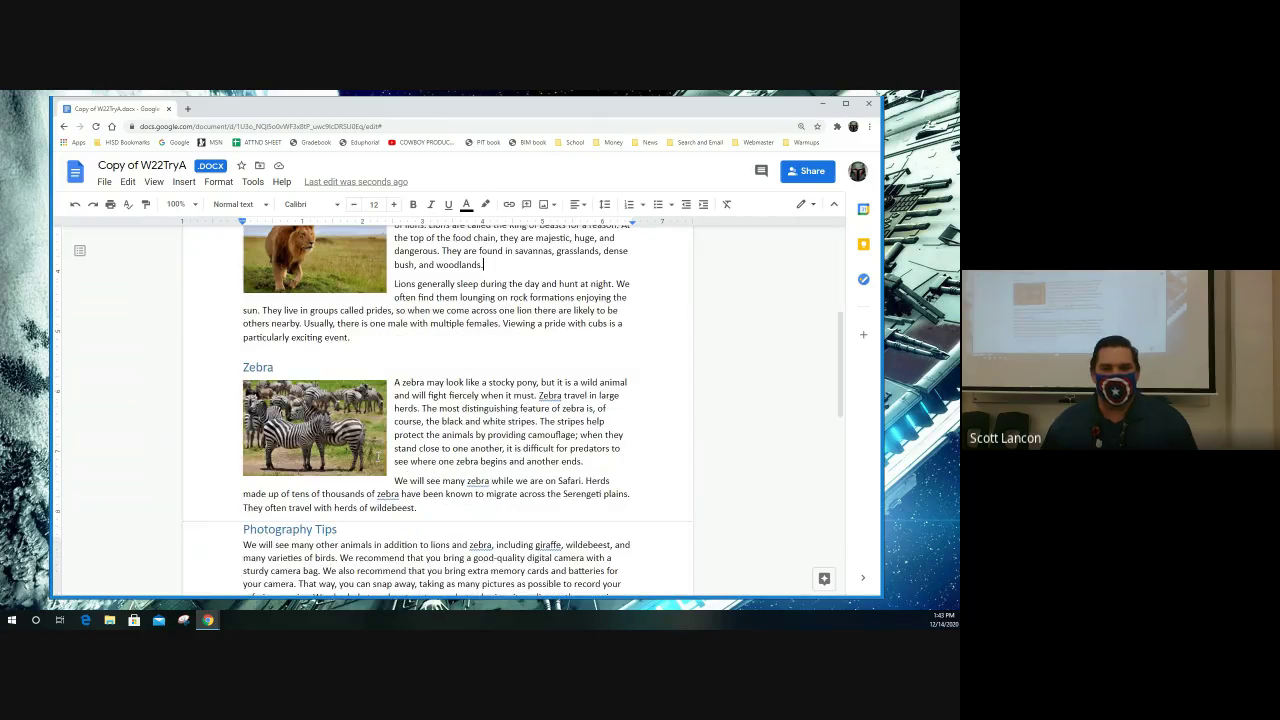
{"action": "scroll", "coordinate": [378, 456], "scroll_direction": "down", "scroll_amount": 1}
{"action": "scroll", "coordinate": [486, 384], "scroll_direction": "up", "scroll_amount": 2}
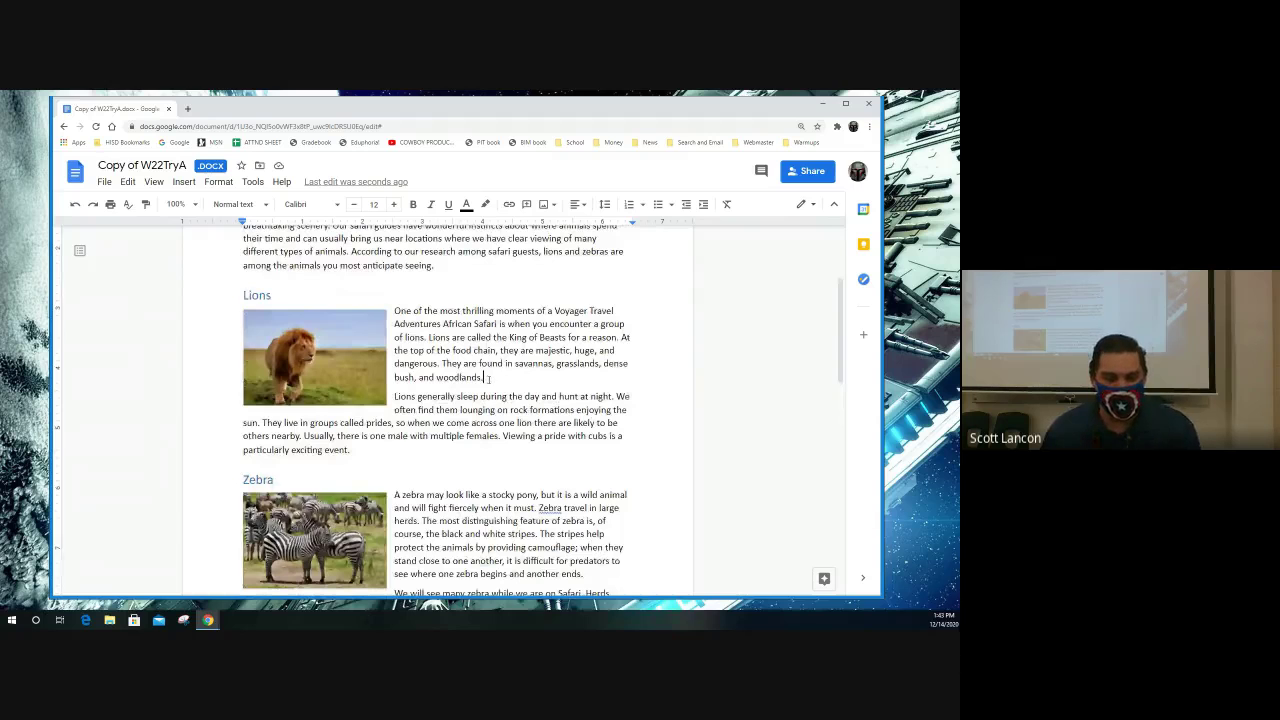
{"action": "scroll", "coordinate": [369, 447], "scroll_direction": "down", "scroll_amount": 1}
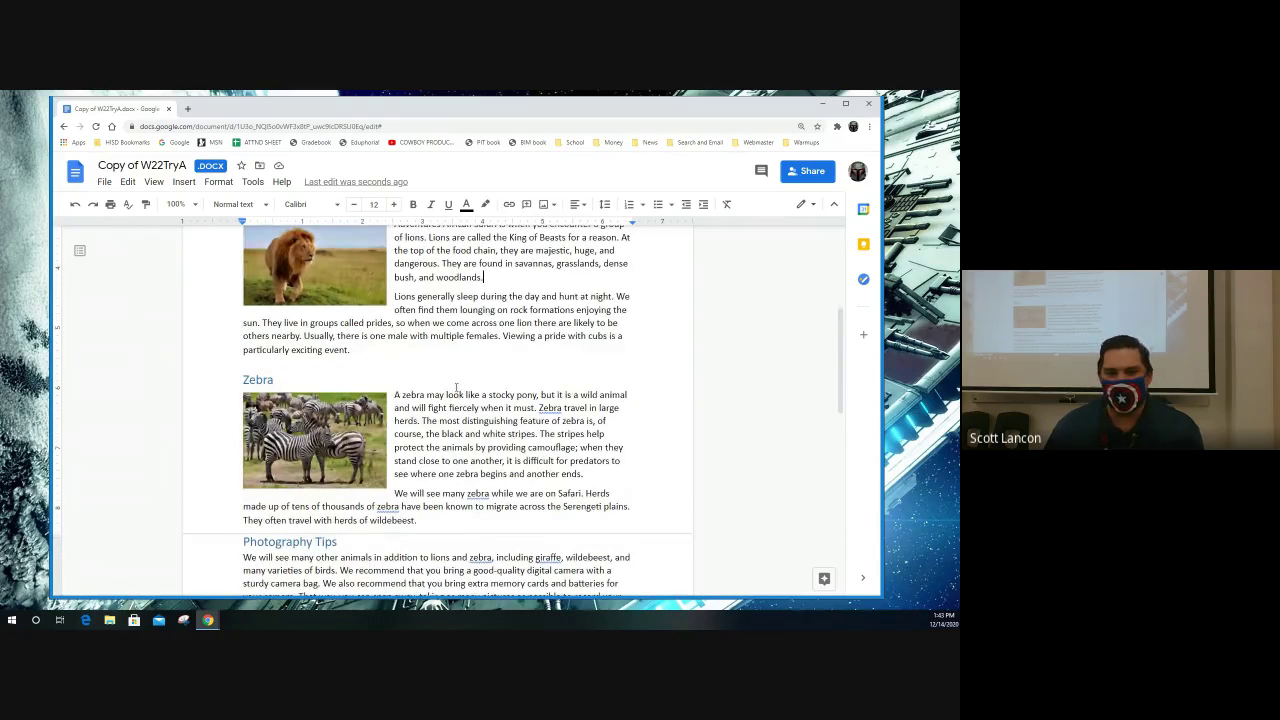
{"action": "scroll", "coordinate": [455, 388], "scroll_direction": "down", "scroll_amount": 1}
{"action": "scroll", "coordinate": [456, 389], "scroll_direction": "down", "scroll_amount": 2}
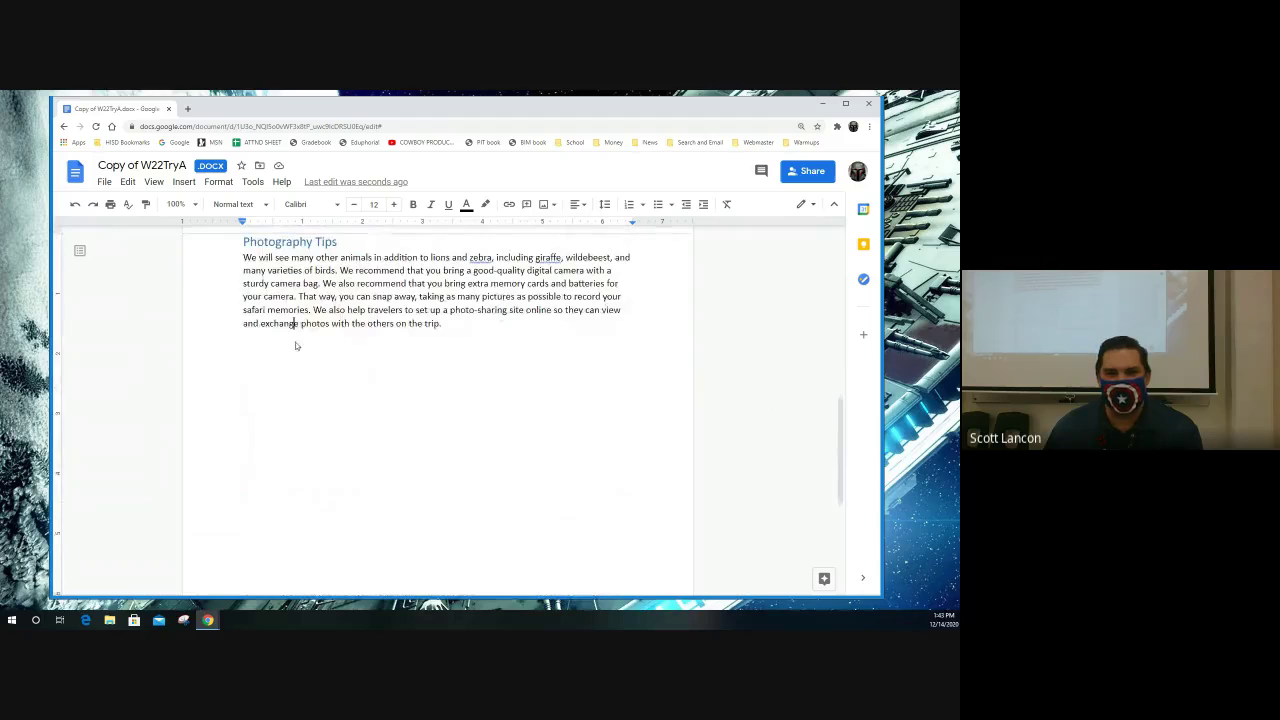
{"action": "left_click", "coordinate": [460, 331]}
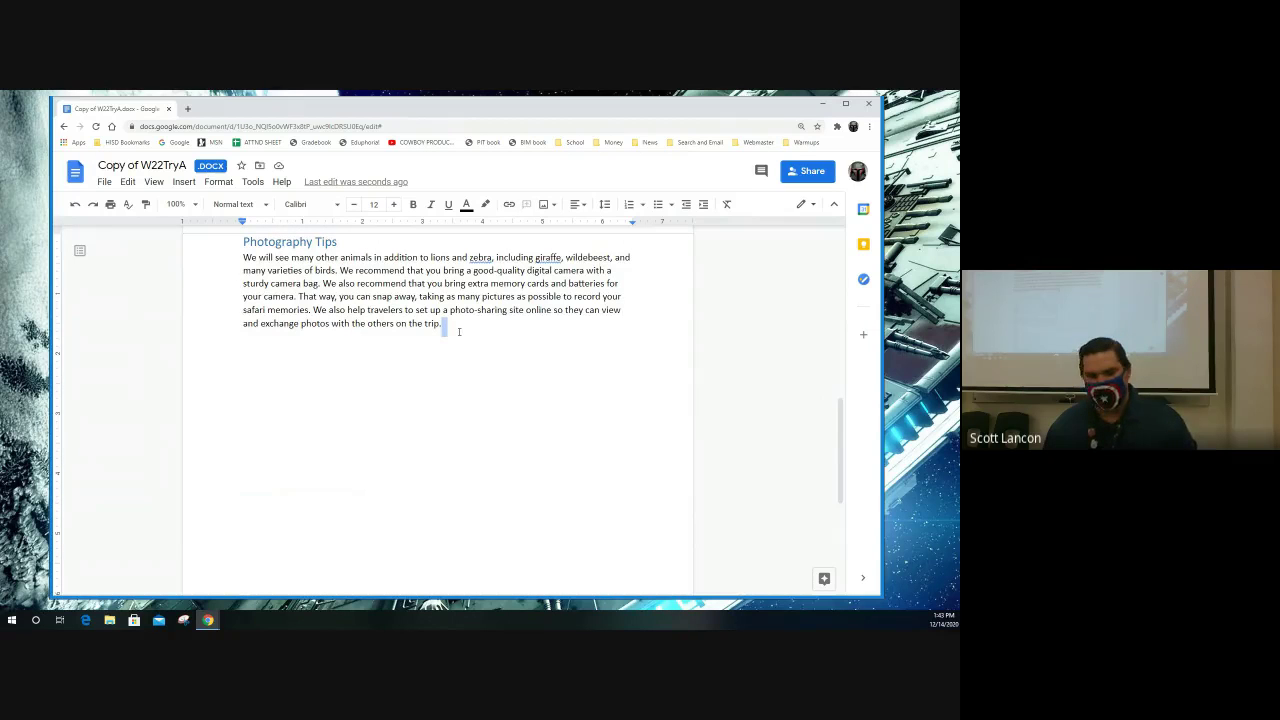
{"action": "key", "text": "Return"}
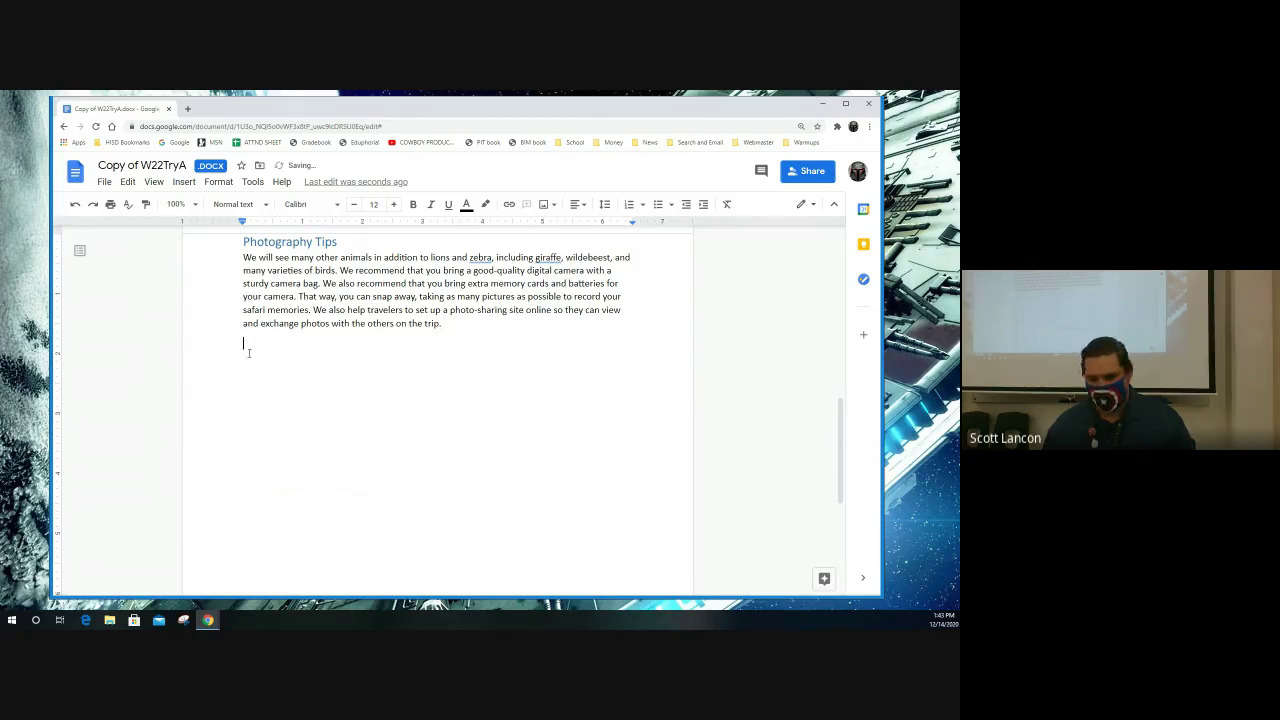
{"action": "key", "text": "BackSpace"}
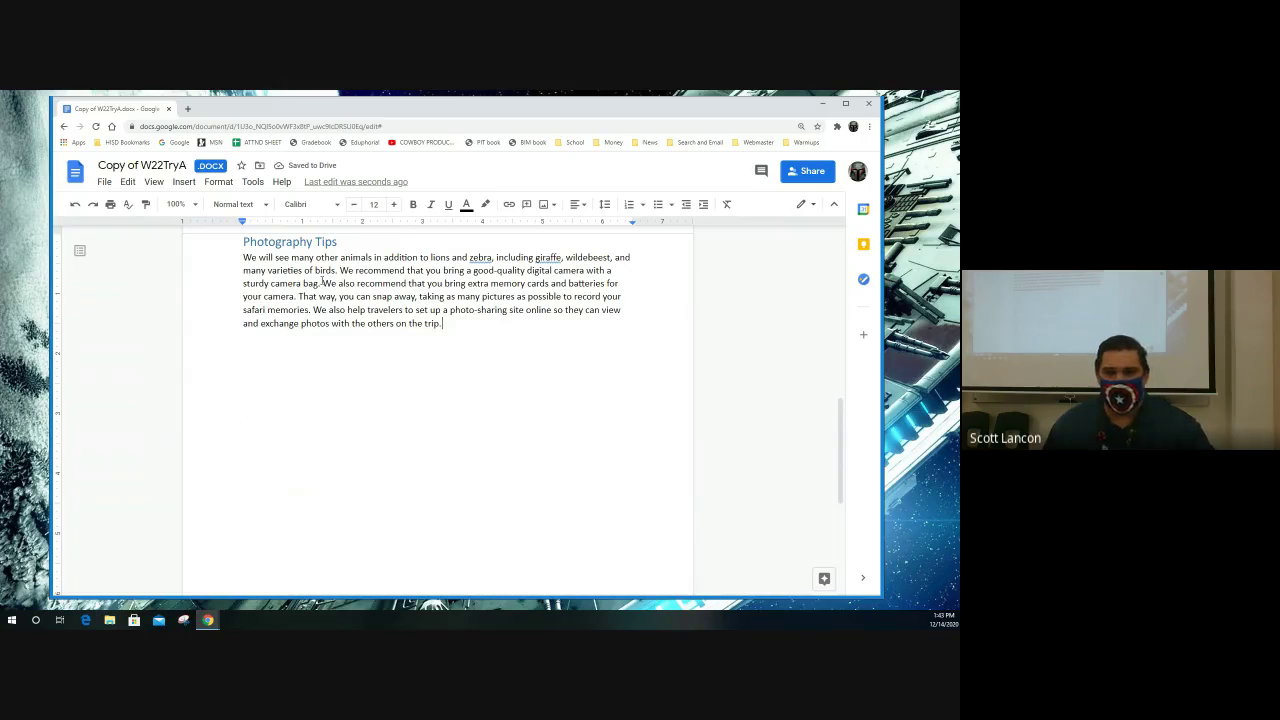
Step: Insert a footnote after "woodlands." at the end of the first Lions paragraph
{"action": "scroll", "coordinate": [380, 297], "scroll_direction": "up", "scroll_amount": 3}
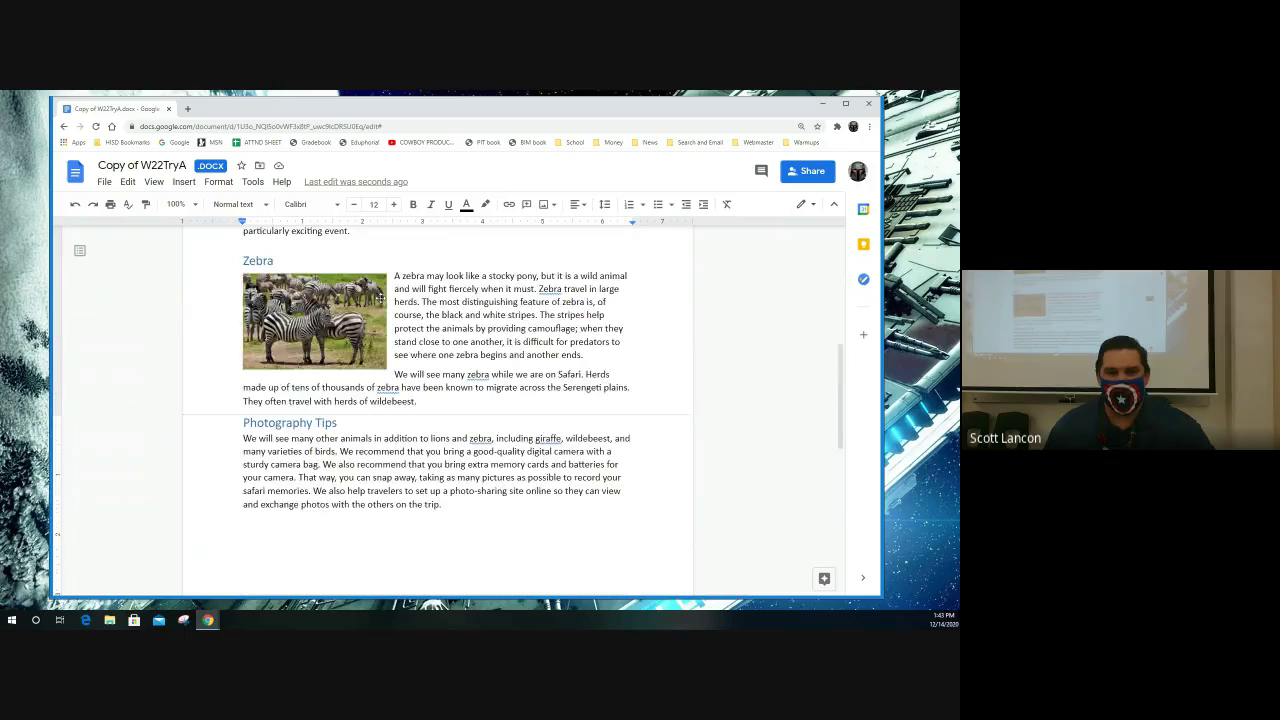
{"action": "scroll", "coordinate": [380, 297], "scroll_direction": "up", "scroll_amount": 1}
{"action": "scroll", "coordinate": [468, 339], "scroll_direction": "up", "scroll_amount": 1}
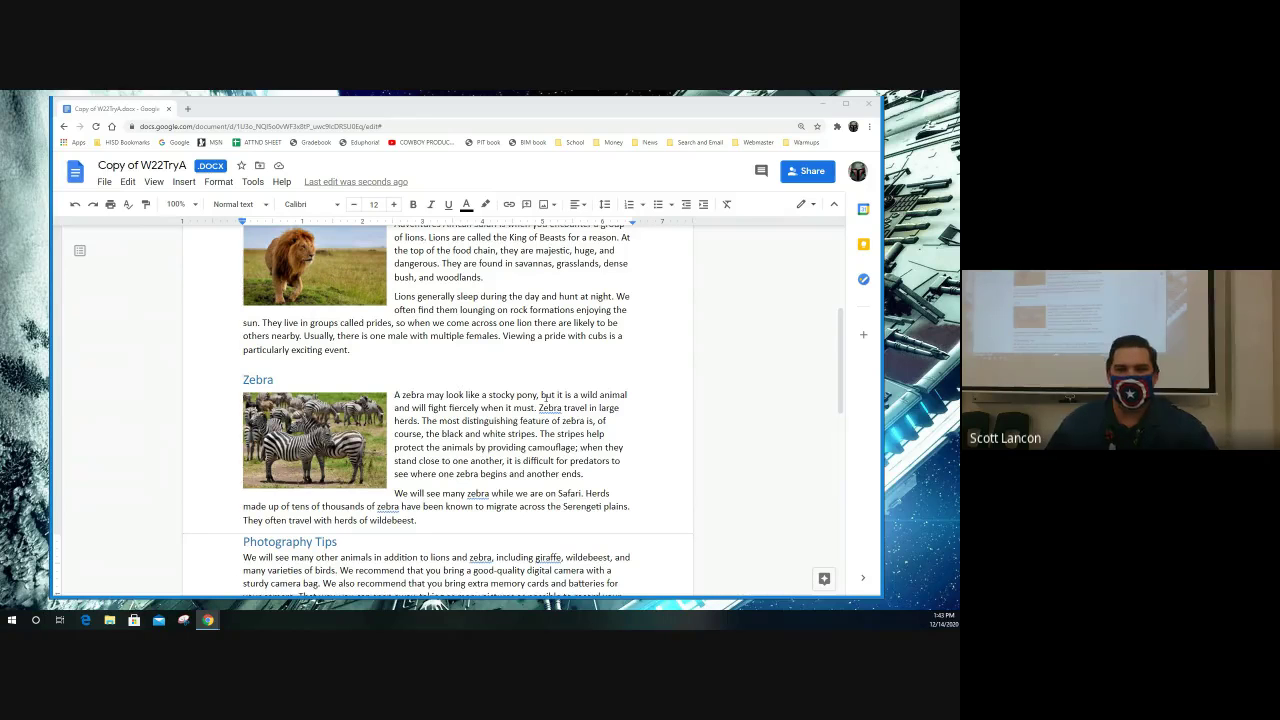
{"action": "left_click", "coordinate": [553, 385]}
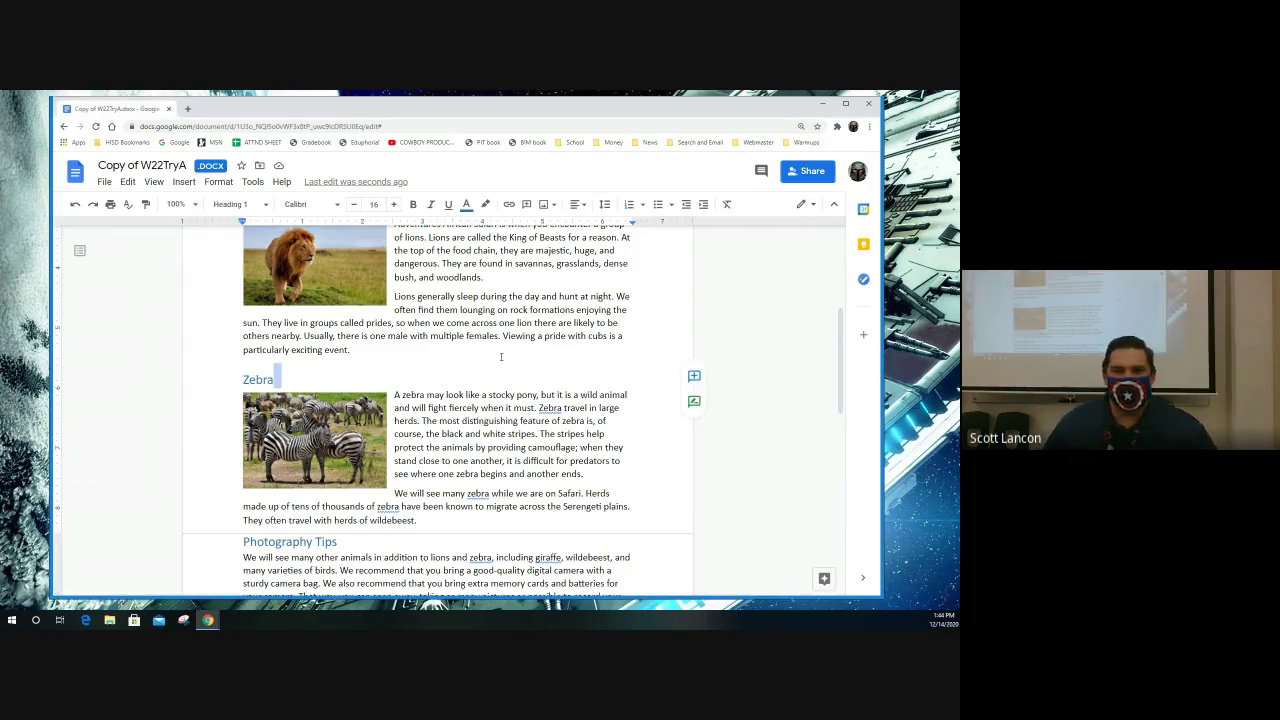
{"action": "scroll", "coordinate": [501, 357], "scroll_direction": "up", "scroll_amount": 3}
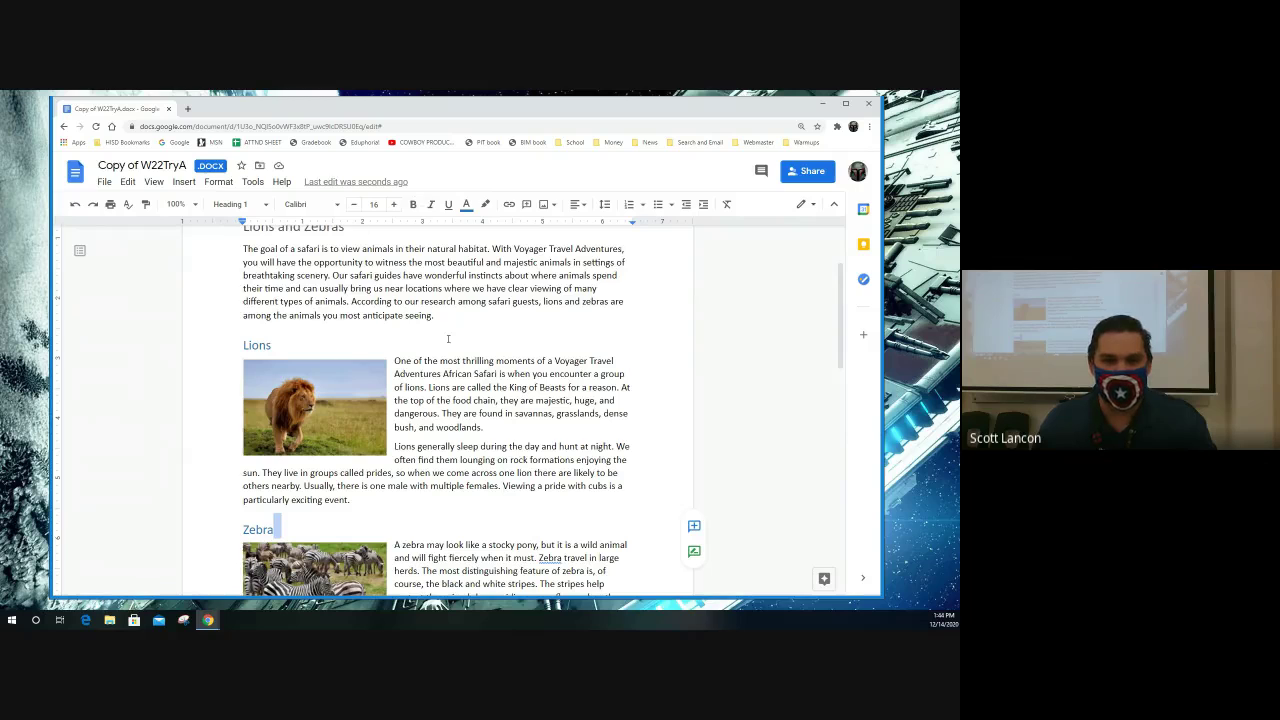
{"action": "left_click", "coordinate": [387, 352]}
{"action": "left_click_drag", "start_coordinate": [394, 358], "coordinate": [489, 429]}
{"action": "left_click", "coordinate": [489, 429]}
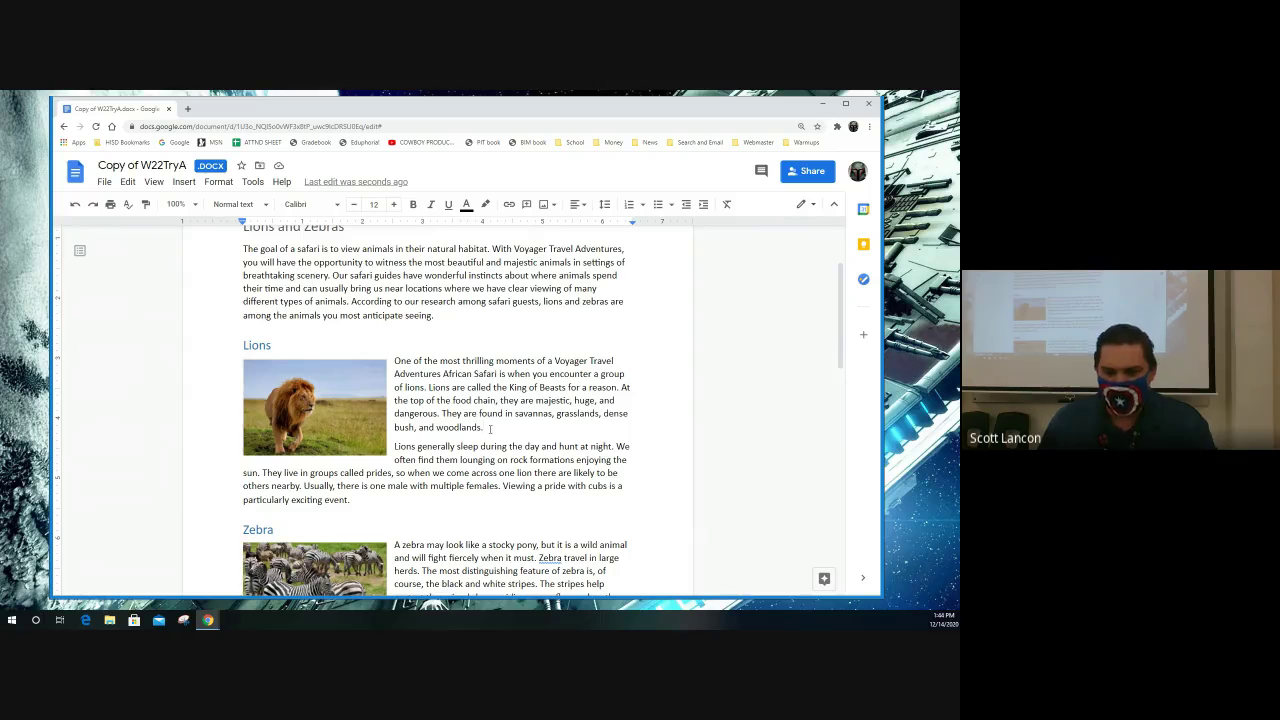
{"action": "left_click", "coordinate": [184, 182]}
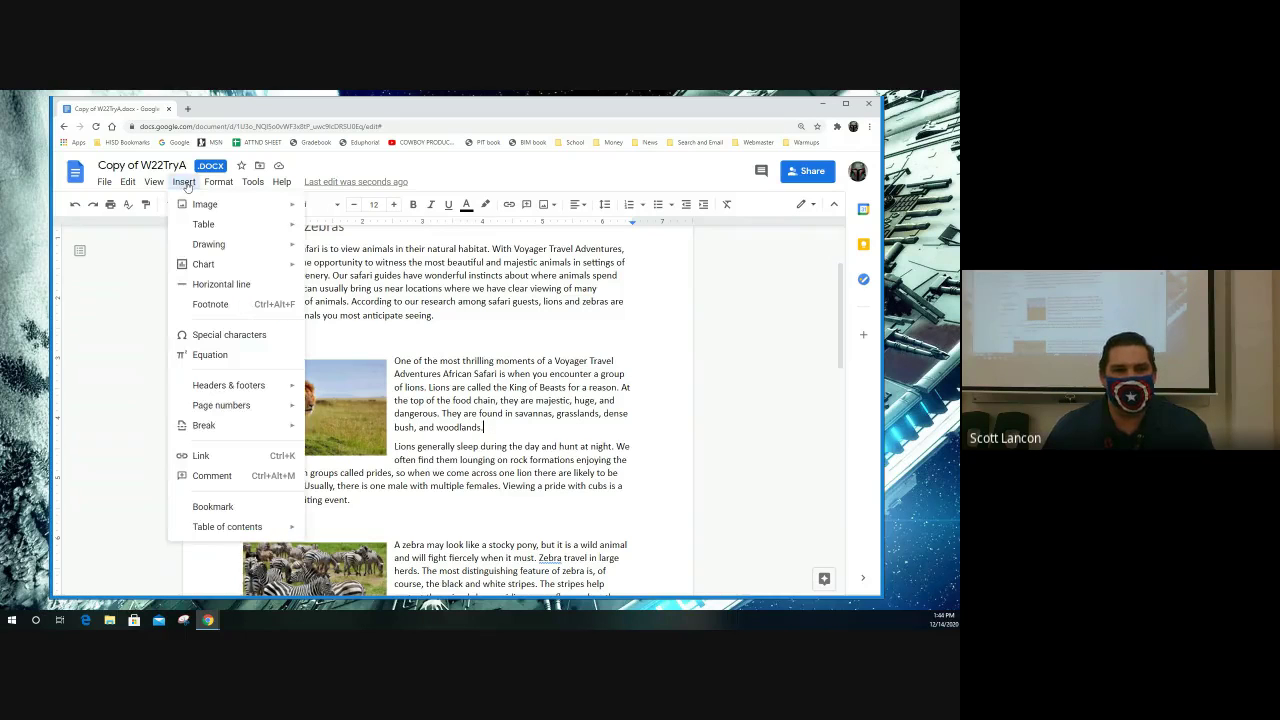
{"action": "left_click", "coordinate": [210, 304]}
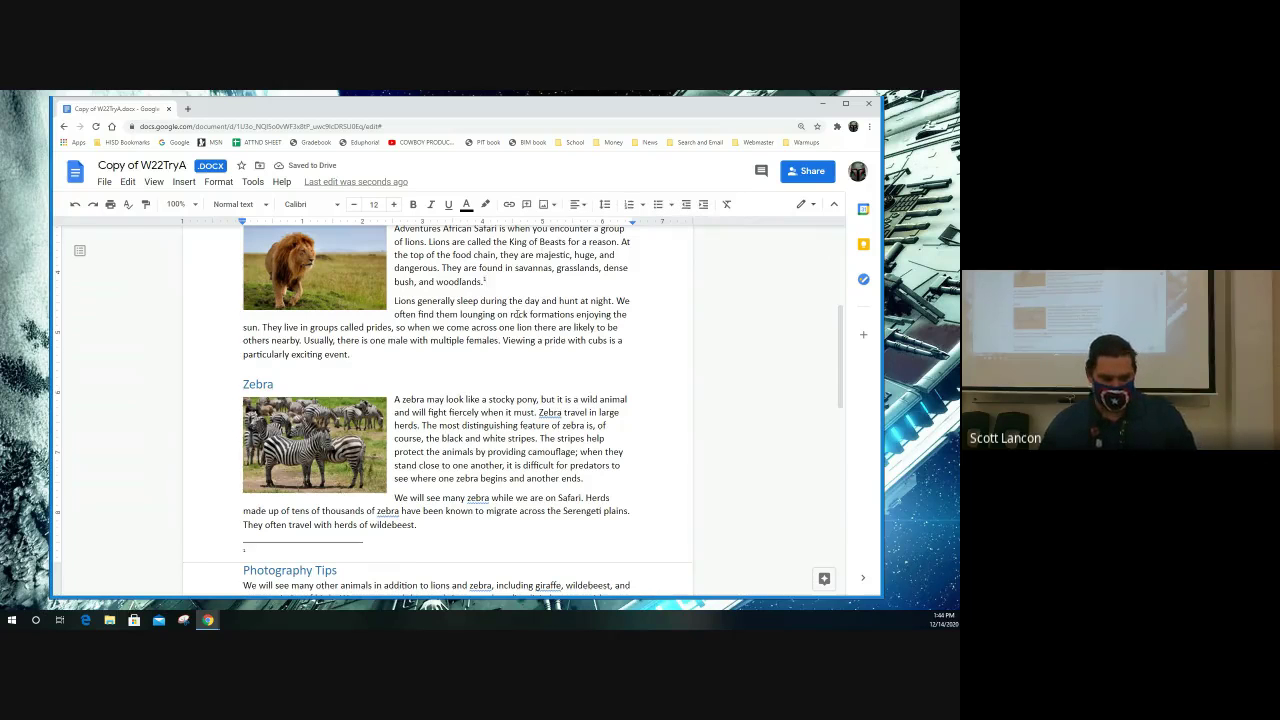
Step: Begin the text of footnote 1 with the source name "African Wildlife Foundation: "
{"action": "key", "text": "ctrl+plus"}
{"action": "key", "text": "ctrl+plus"}
{"action": "key", "text": "ctrl+plus"}
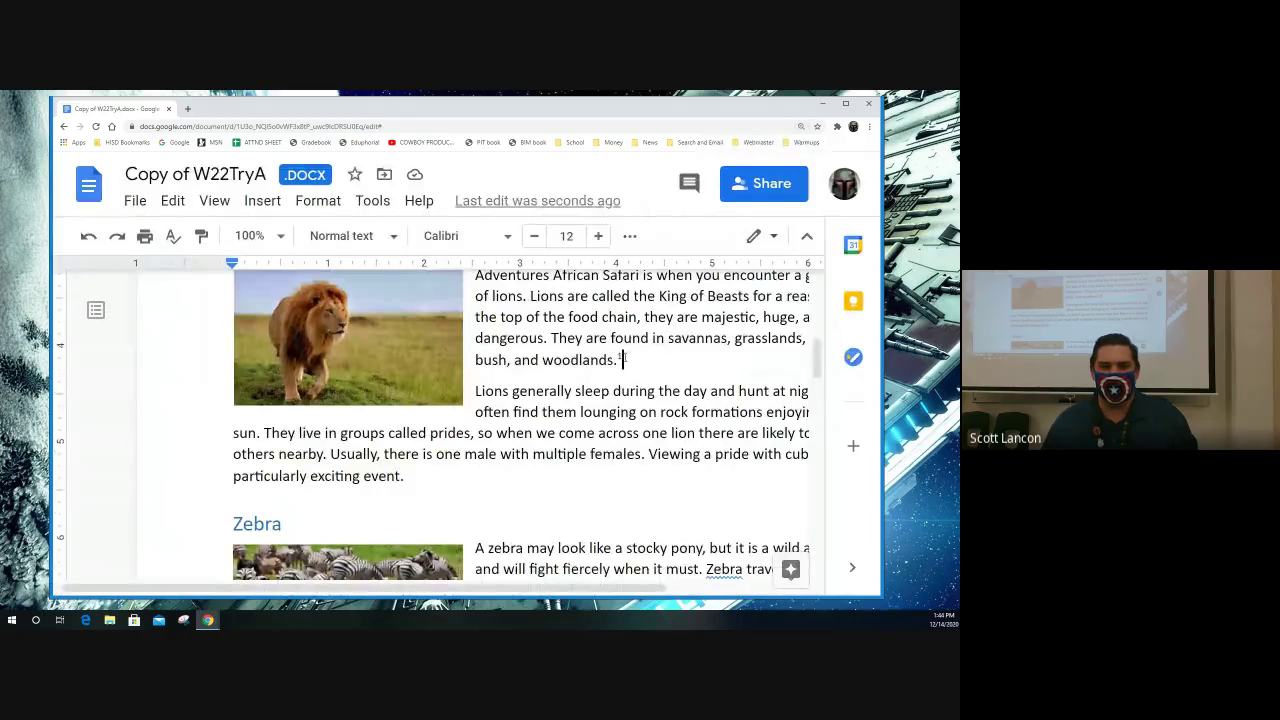
{"action": "scroll", "coordinate": [456, 360], "scroll_direction": "down", "scroll_amount": 2}
{"action": "scroll", "coordinate": [456, 360], "scroll_direction": "down", "scroll_amount": 5}
{"action": "scroll", "coordinate": [245, 391], "scroll_direction": "up", "scroll_amount": 1}
{"action": "left_click", "coordinate": [245, 391]}
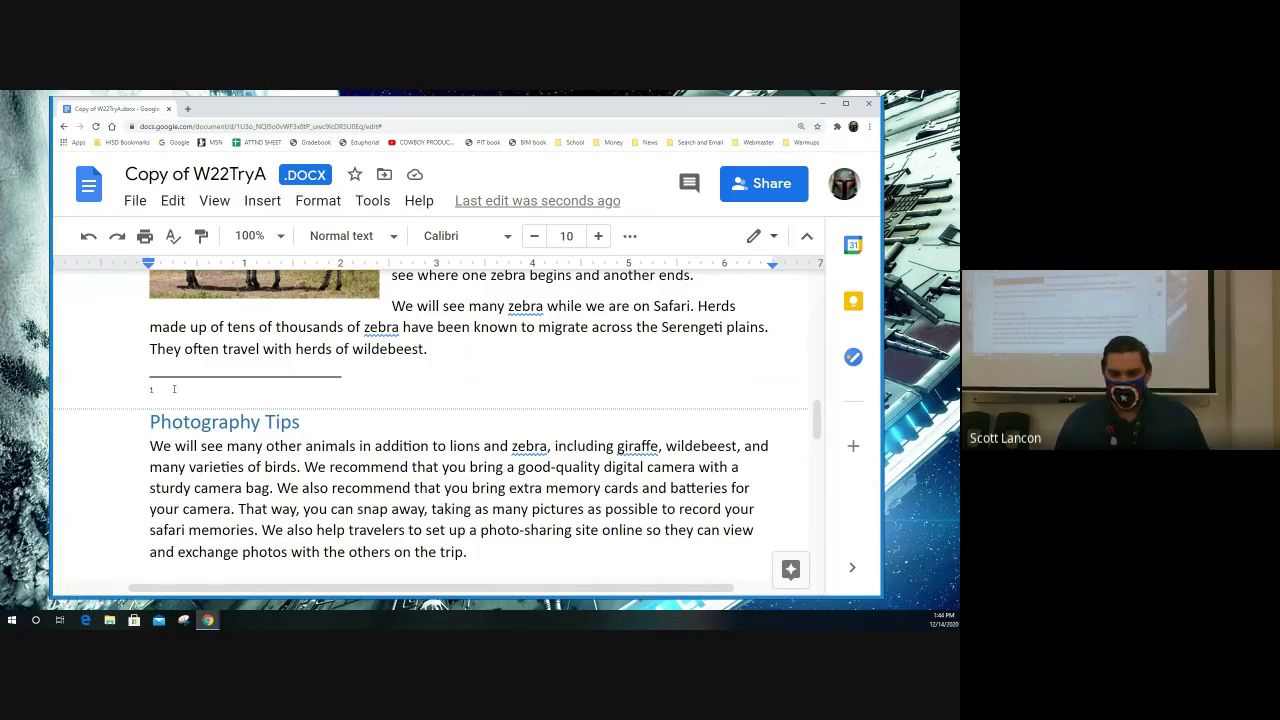
{"action": "type", "text": "African Wi"}
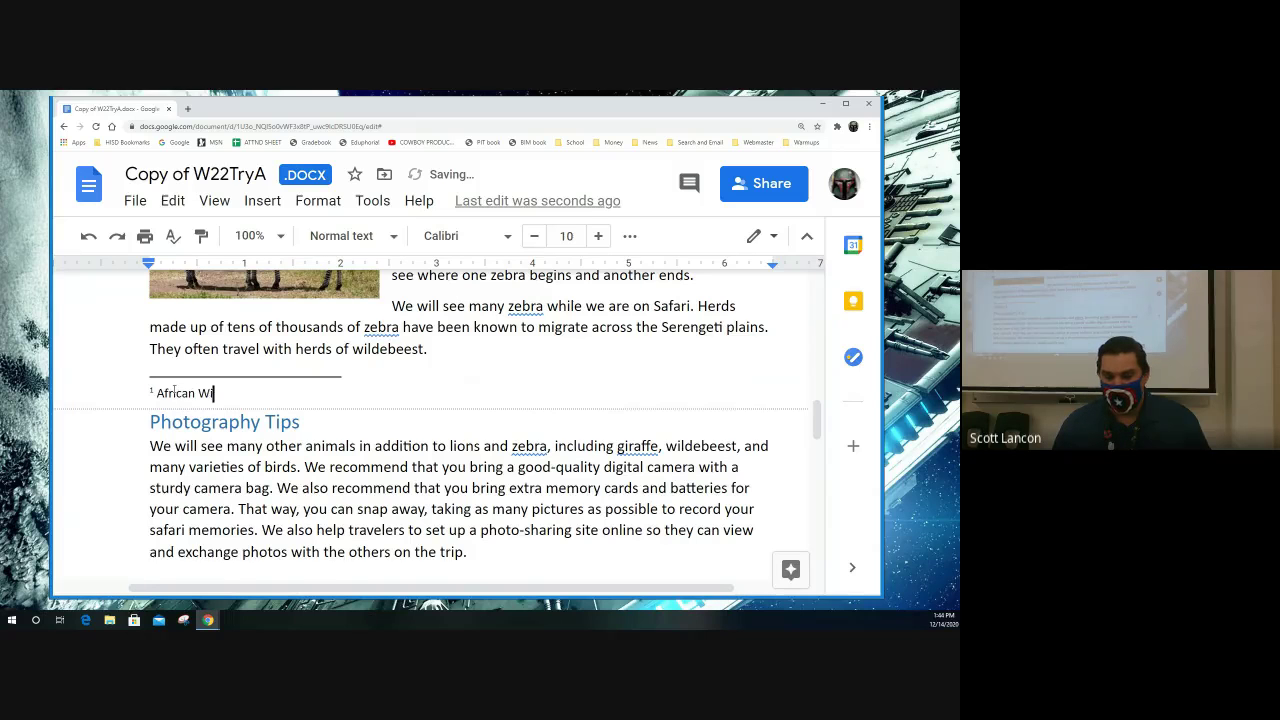
{"action": "type", "text": "ldlife F"}
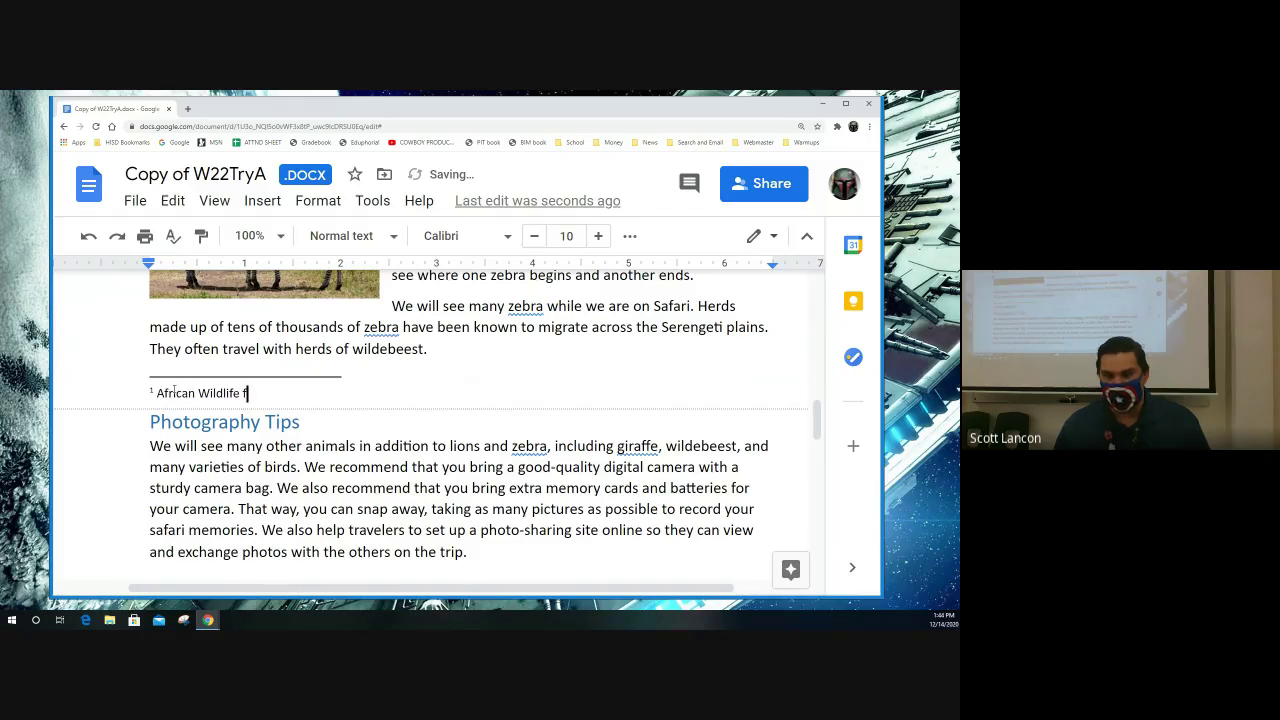
{"action": "type", "text": "oundation"}
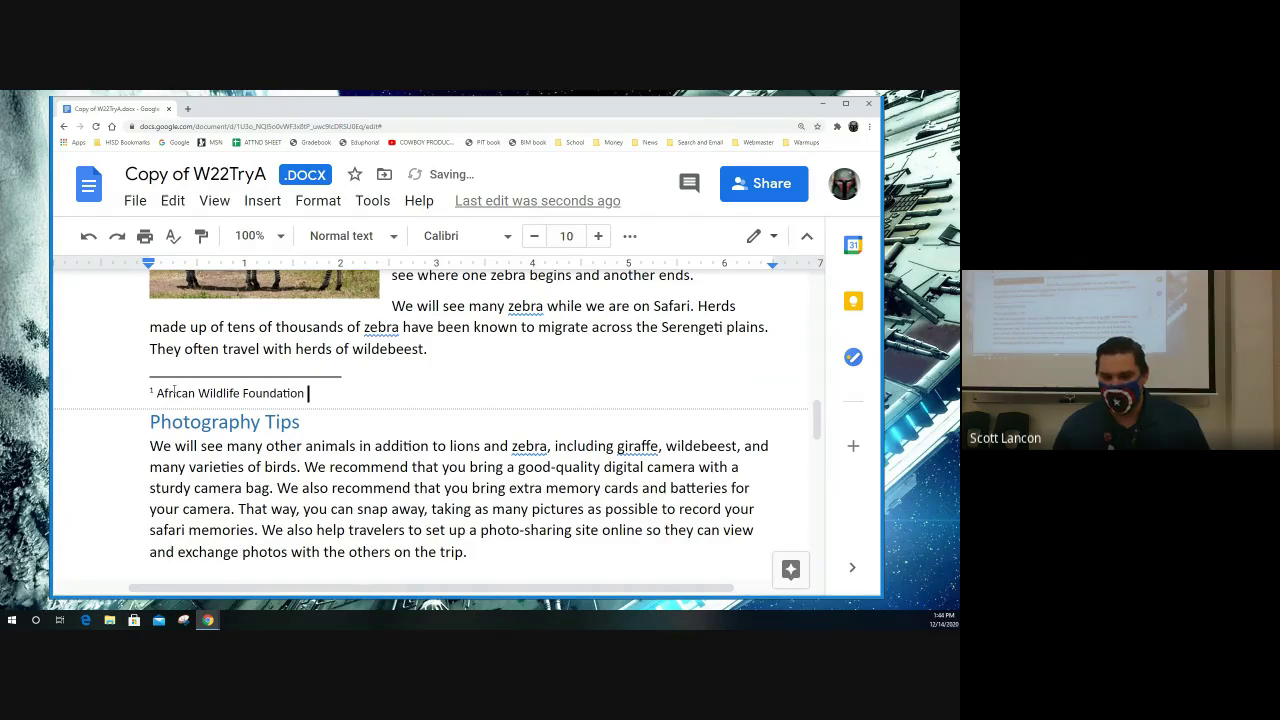
{"action": "key", "text": "BackSpace"}
{"action": "type", "text": ": "}
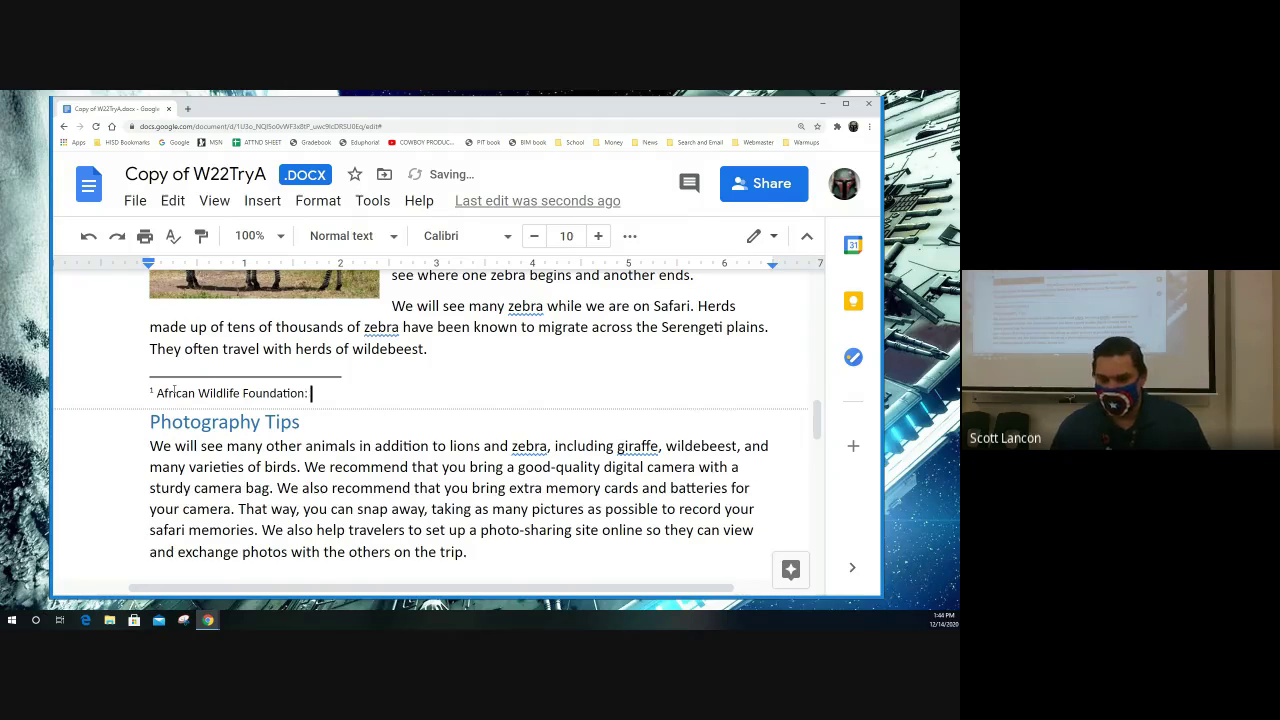
Step: Continue the footnote's source title with "Wildlife: Lion, " after the foundation name
{"action": "type", "text": "Wlid"}
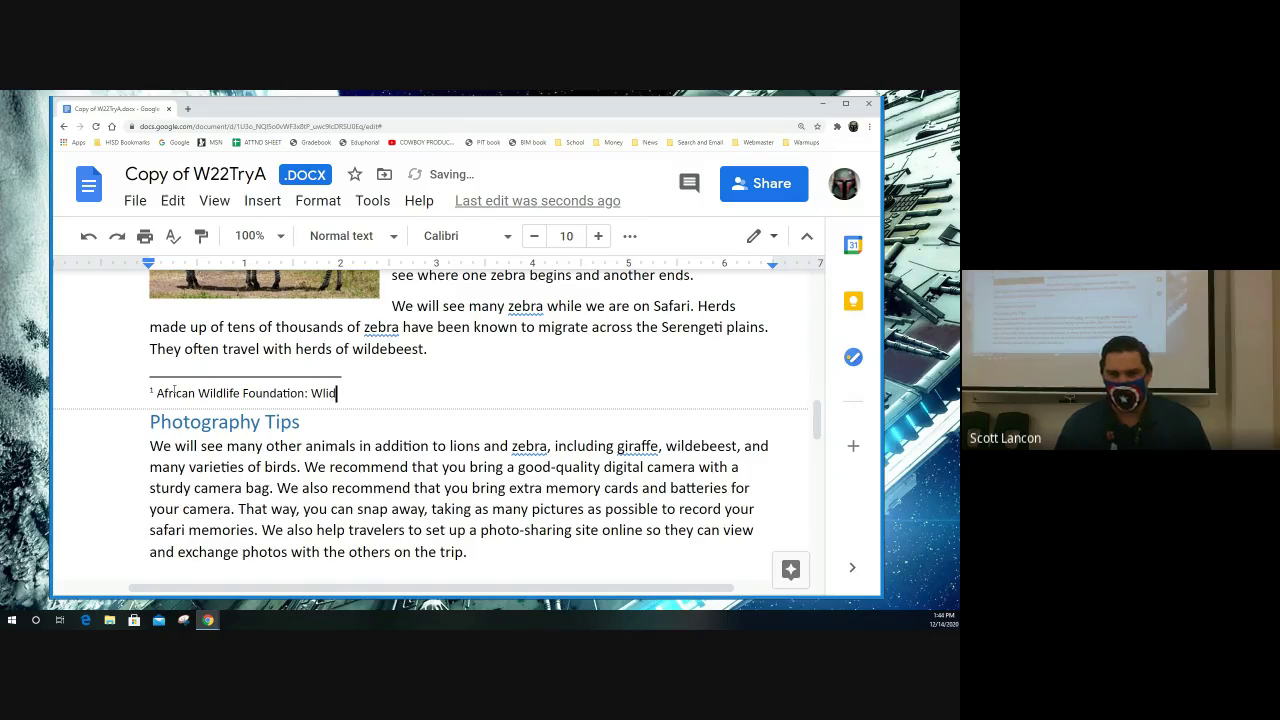
{"action": "key", "text": "BackSpace"}
{"action": "key", "text": "BackSpace"}
{"action": "key", "text": "BackSpace"}
{"action": "type", "text": "ildli"}
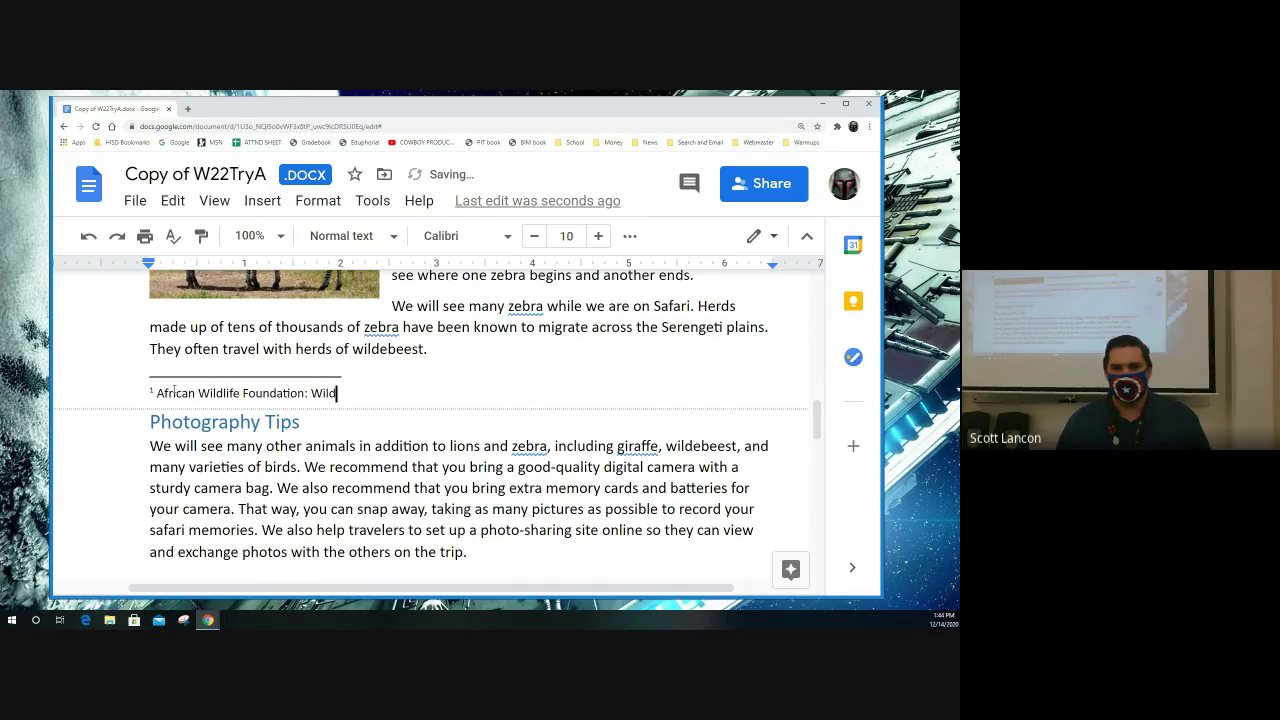
{"action": "type", "text": "fe"}
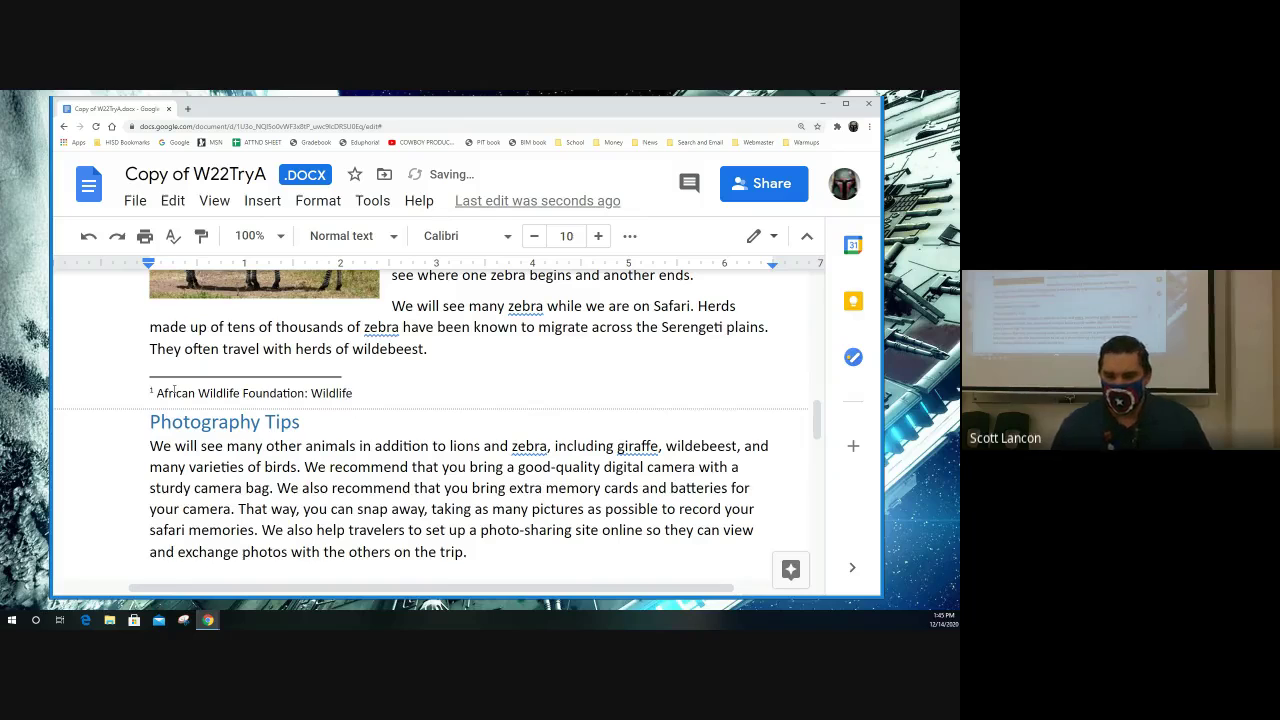
{"action": "type", "text": ": Lion"}
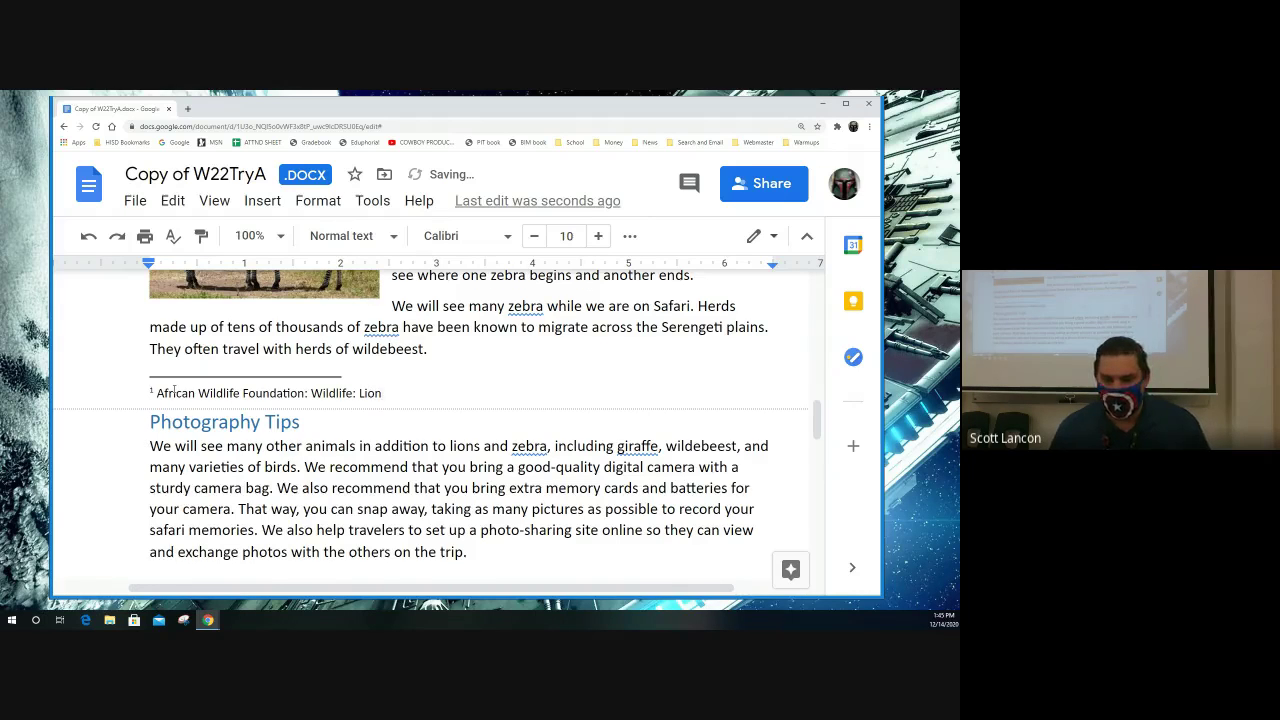
{"action": "type", "text": ", "}
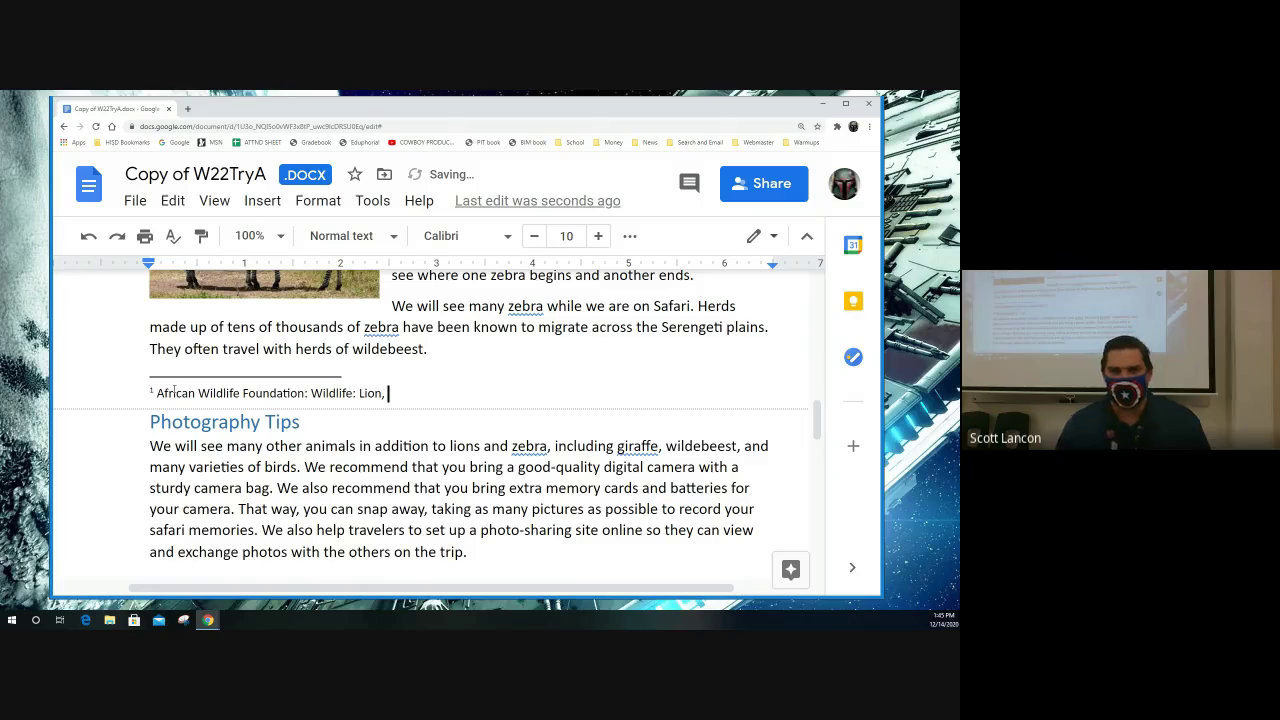
Step: Enclose the whole footnote title, including its final comma, in double quotation marks
{"action": "type", "text": "\""}
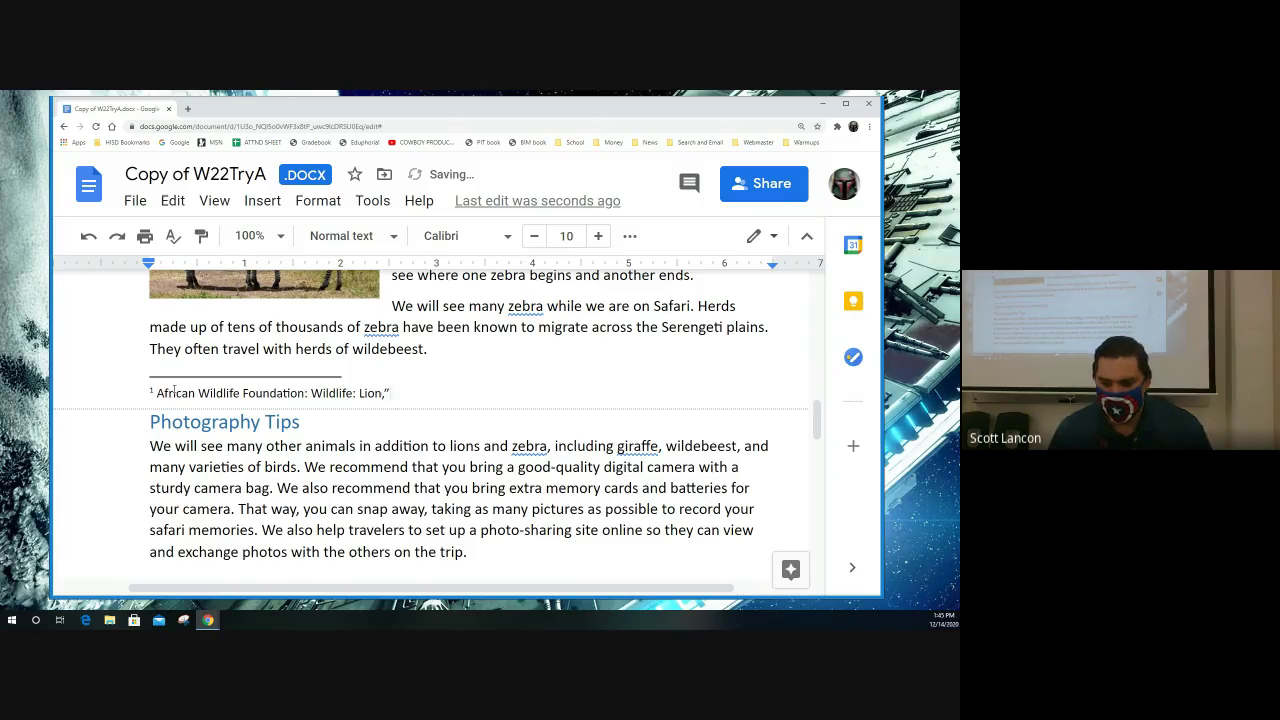
{"action": "key", "text": "Home"}
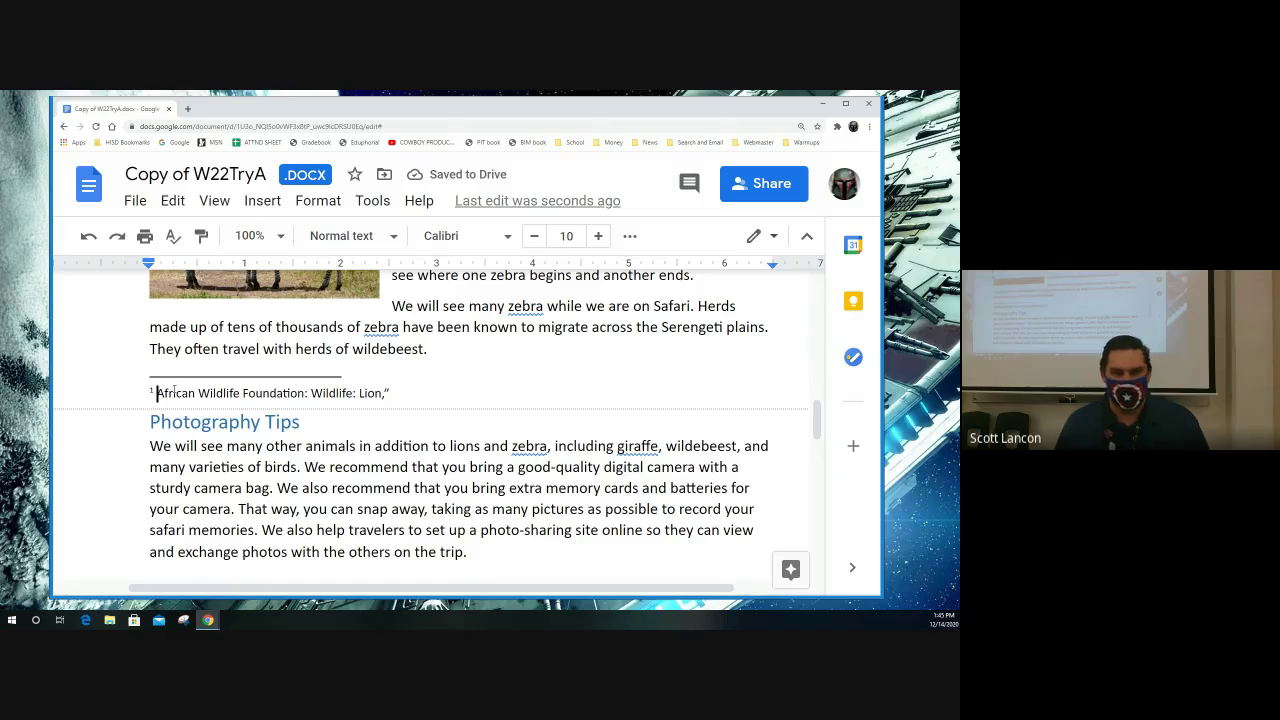
{"action": "type", "text": "\""}
{"action": "key", "text": "End"}
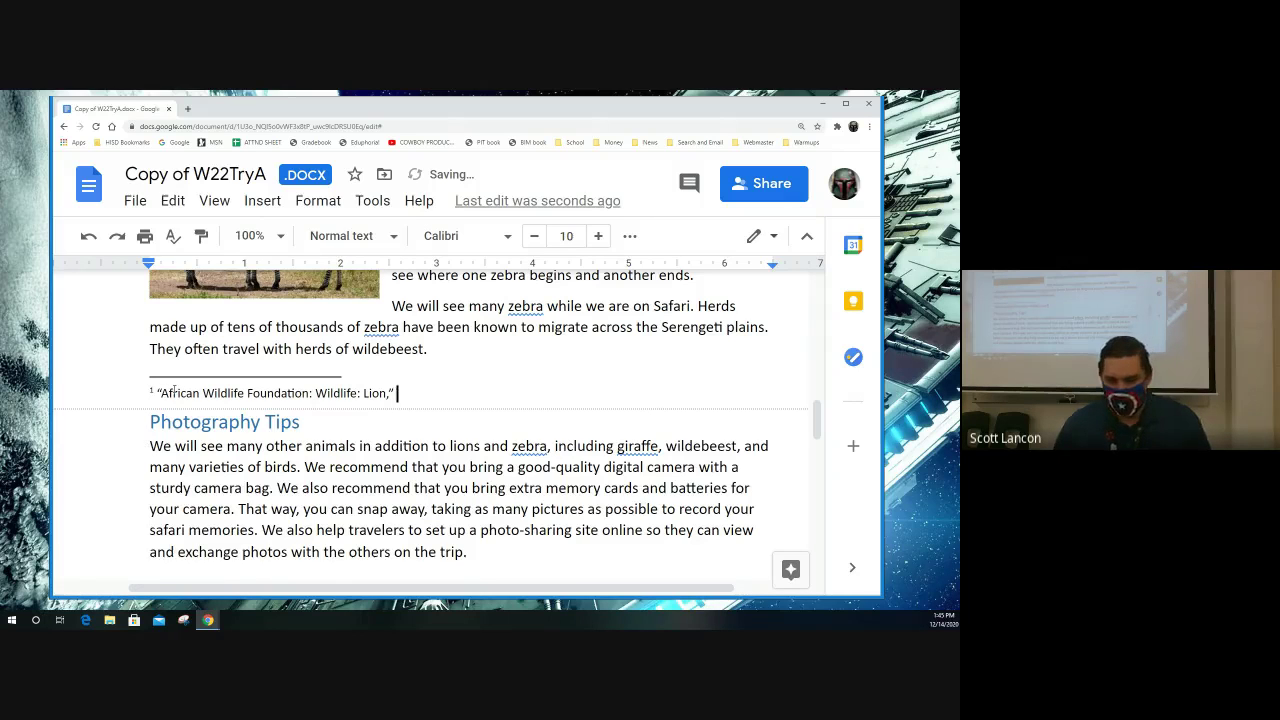
{"action": "type", "text": "<"}
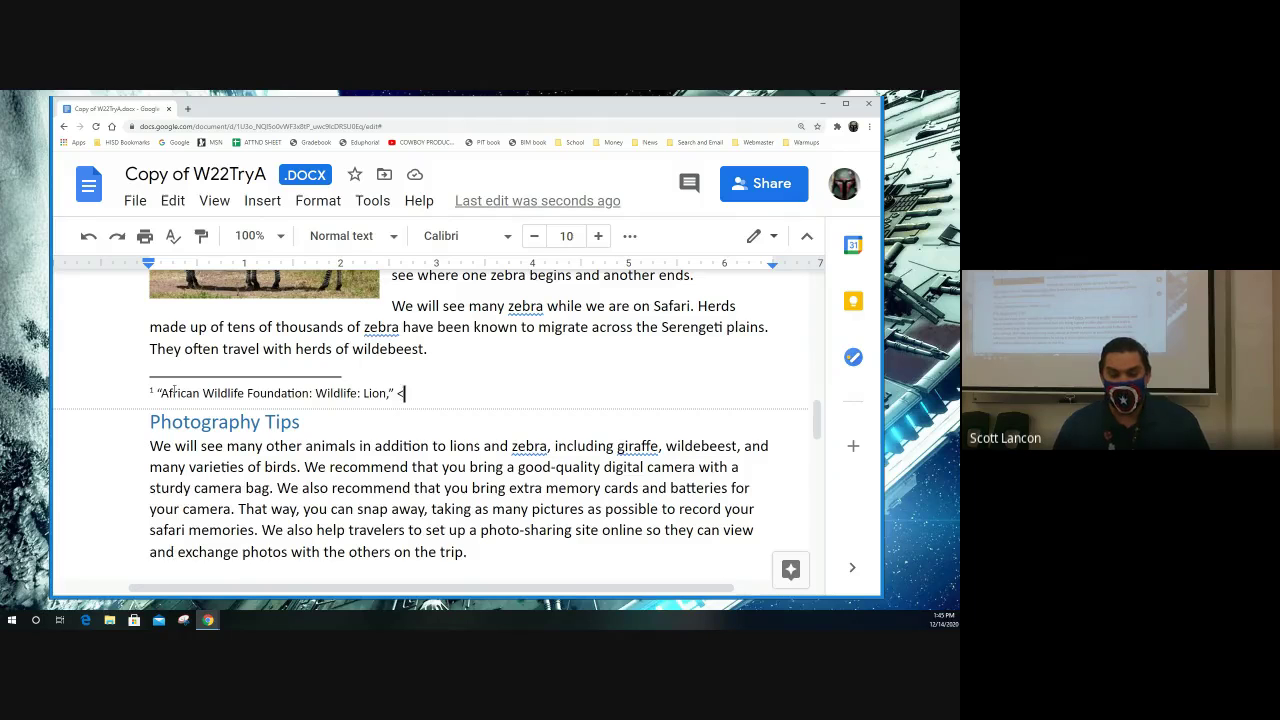
{"action": "type", "text": ">"}
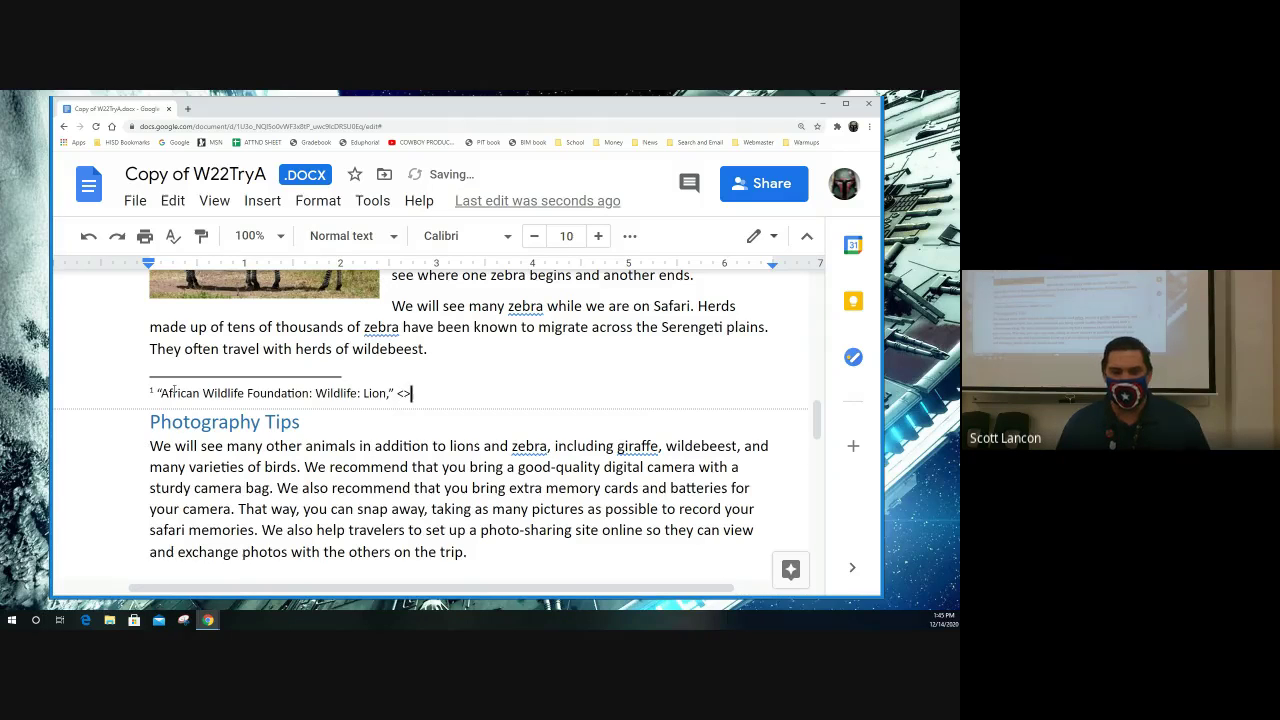
{"action": "key", "text": "BackSpace"}
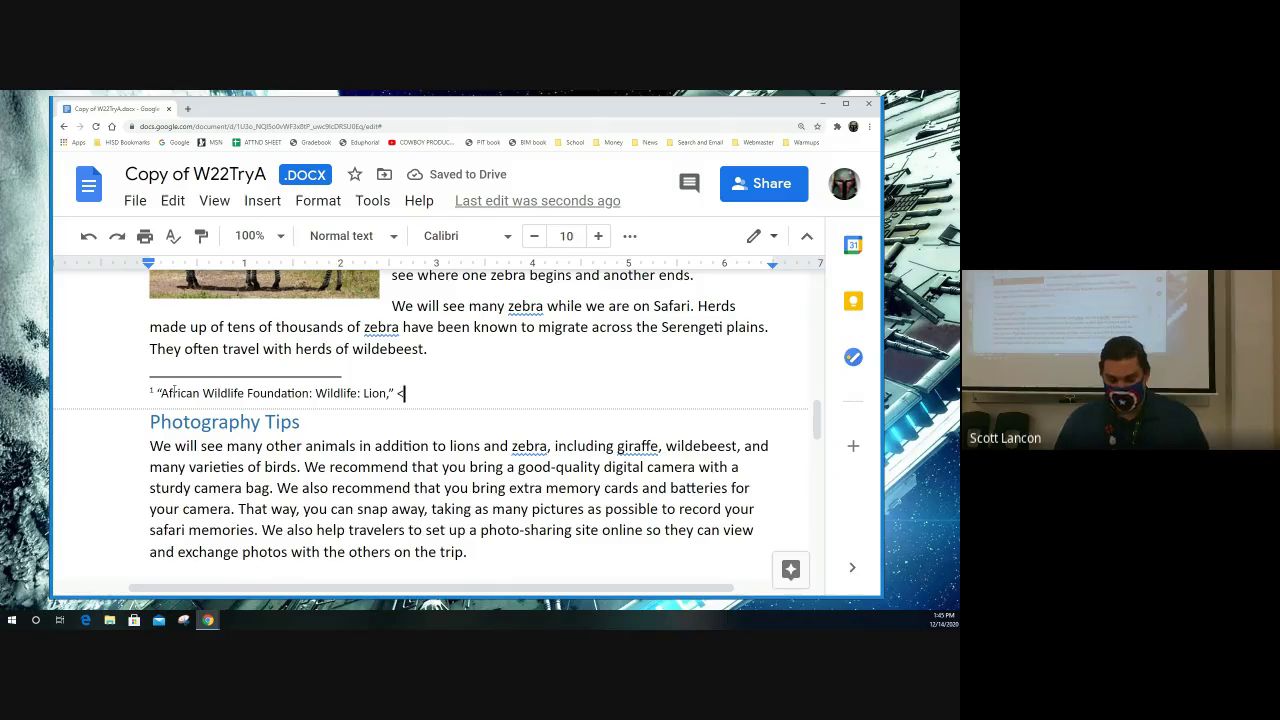
{"action": "type", "text": "g"}
{"action": "key", "text": "BackSpace"}
{"action": "type", "text": "http"}
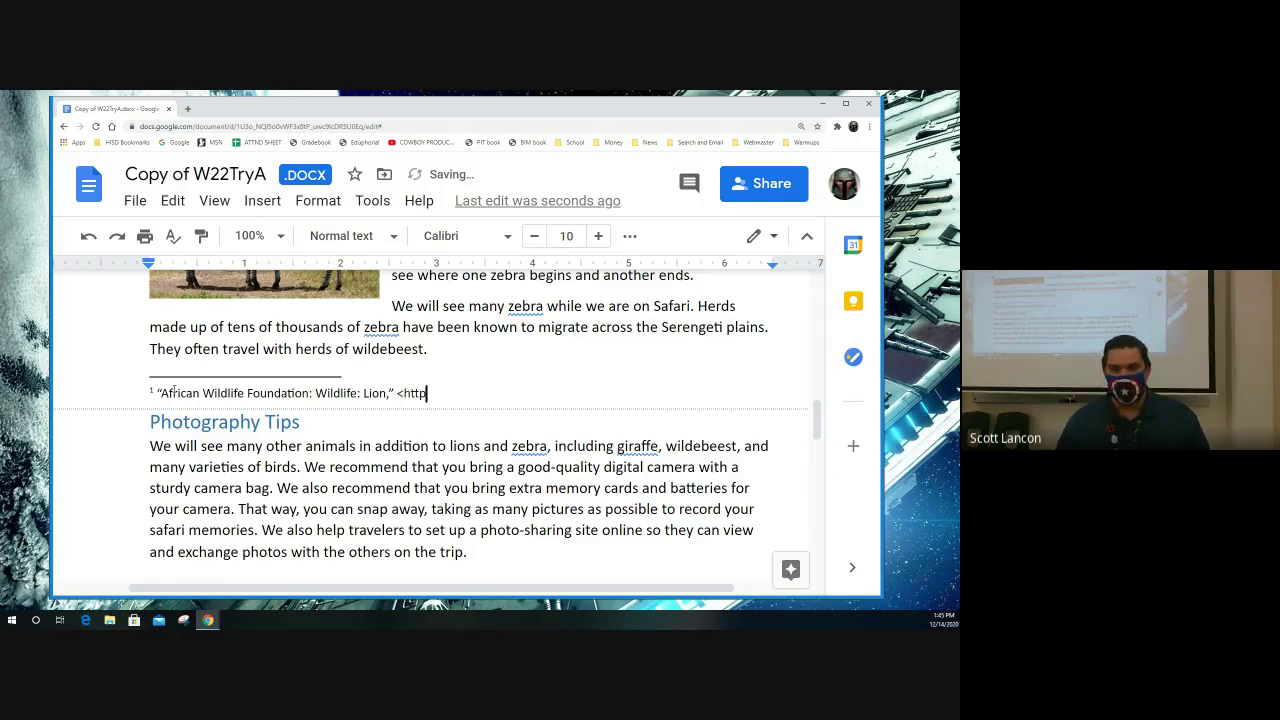
{"action": "type", "text": "://"}
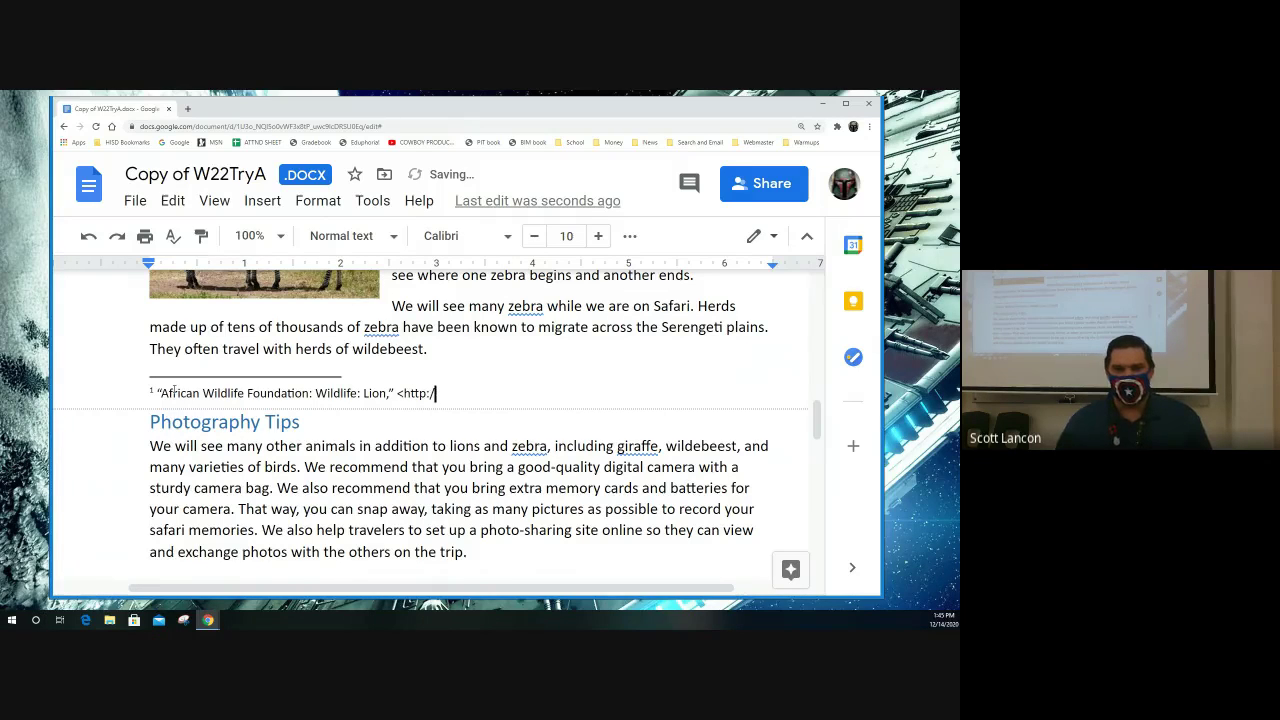
{"action": "type", "text": "www.swf"}
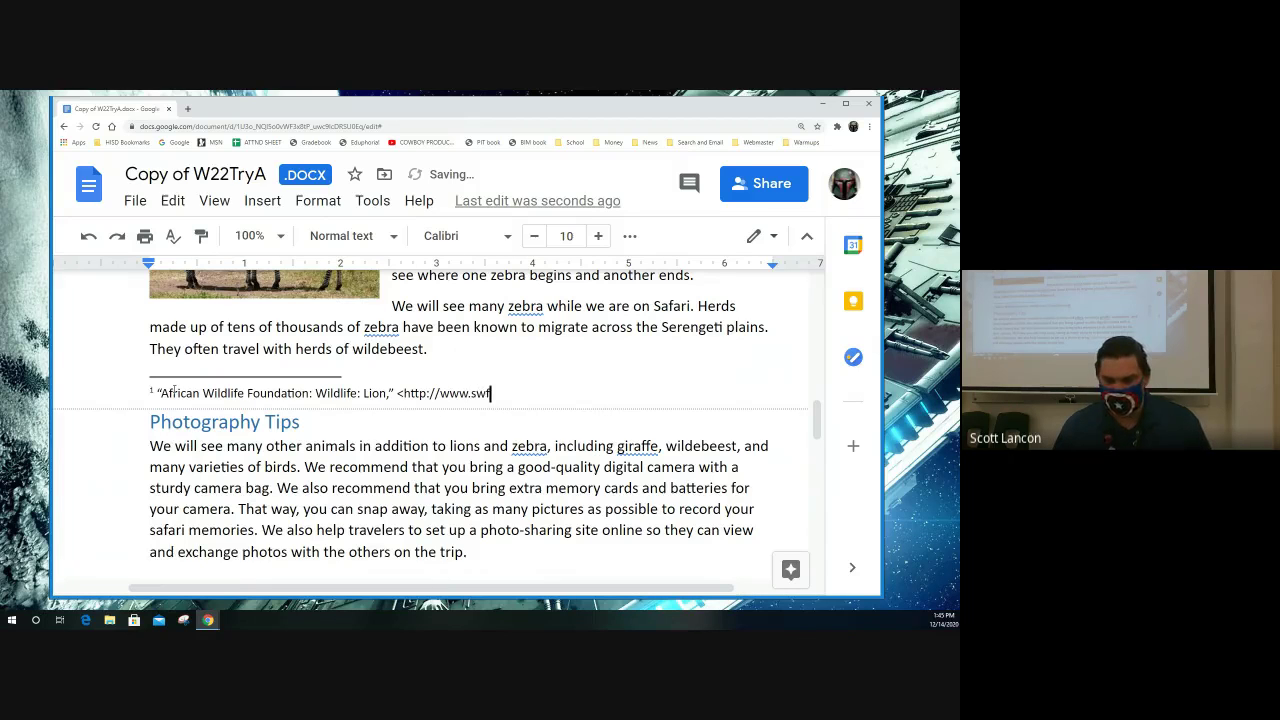
{"action": "type", "text": ".org"}
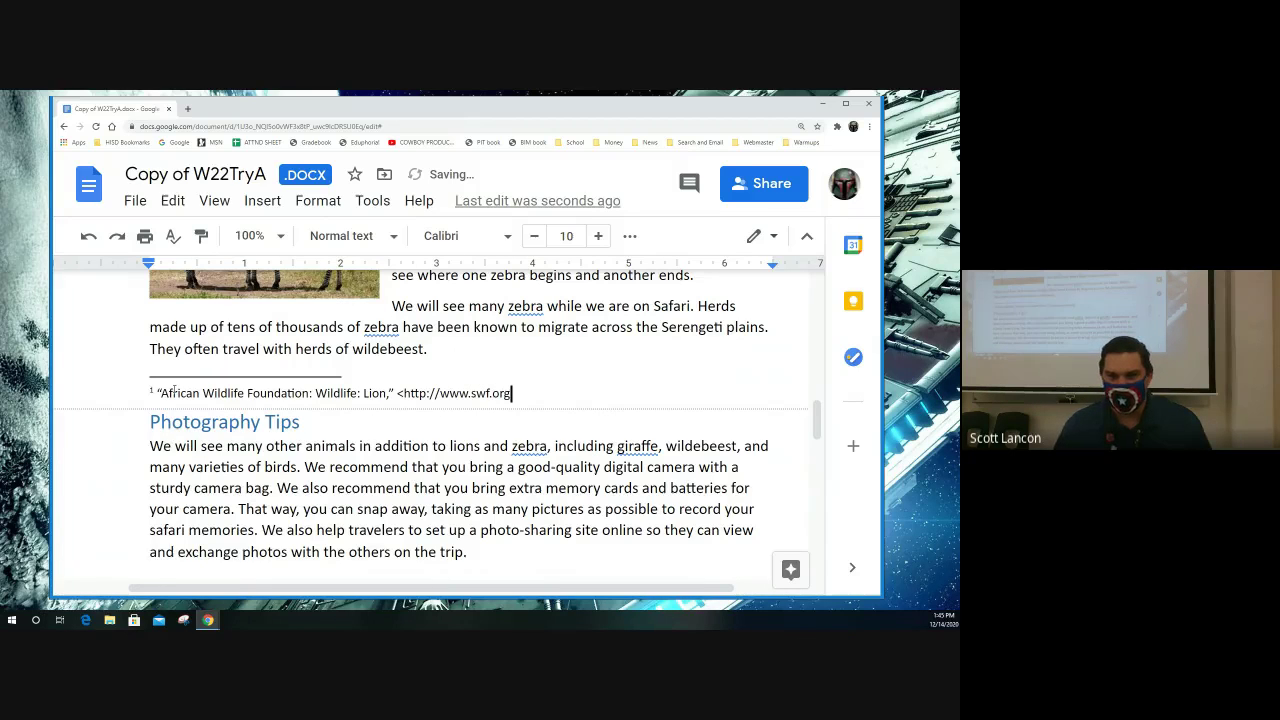
{"action": "type", "text": "/"}
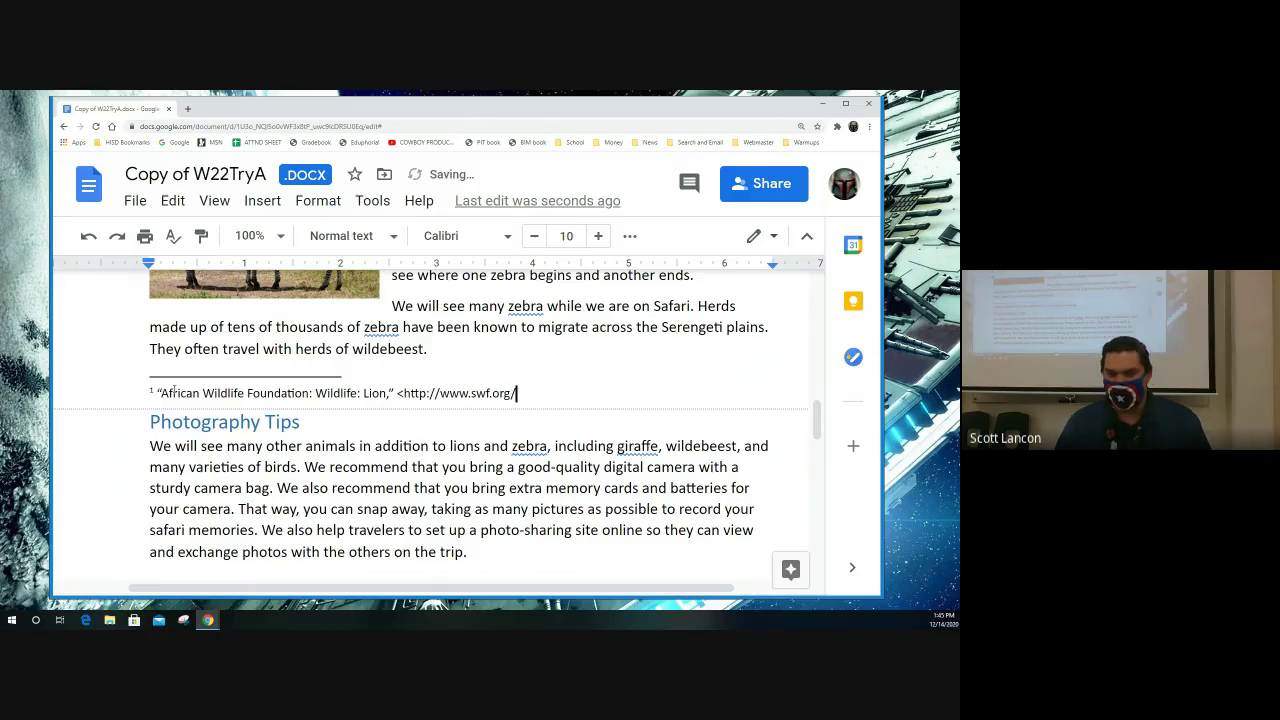
{"action": "type", "text": "content/"}
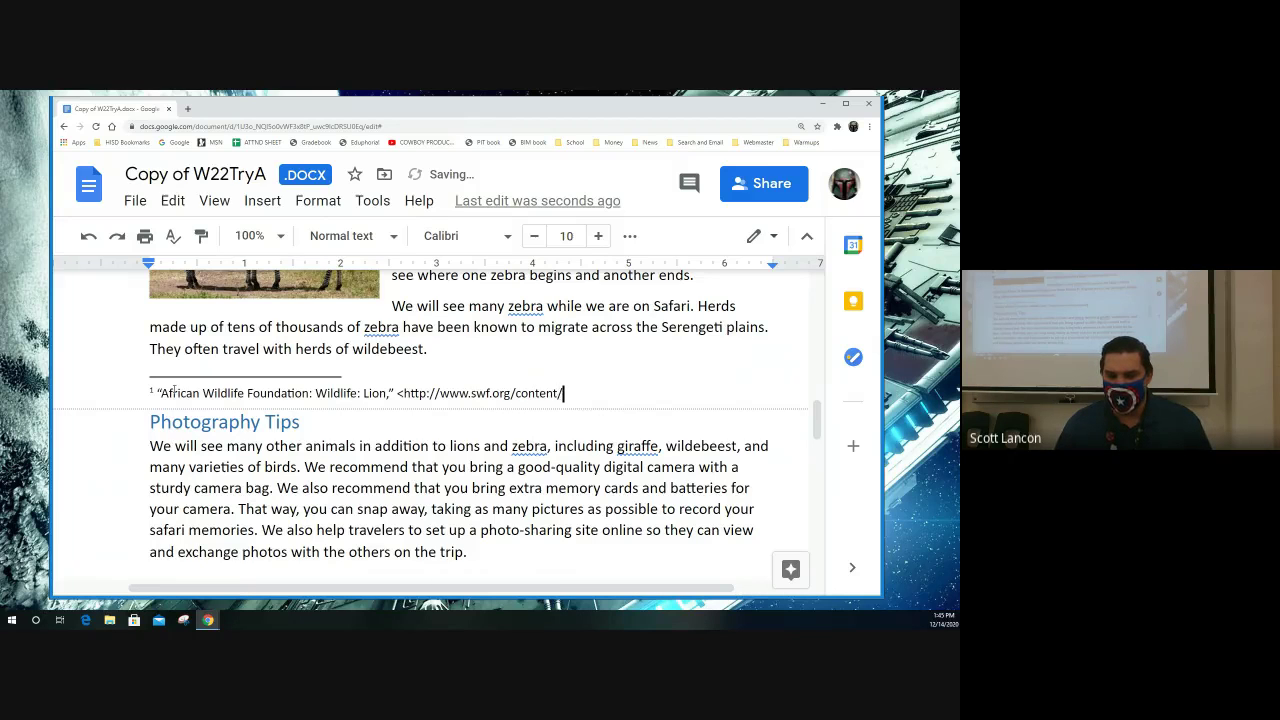
{"action": "type", "text": "wil"}
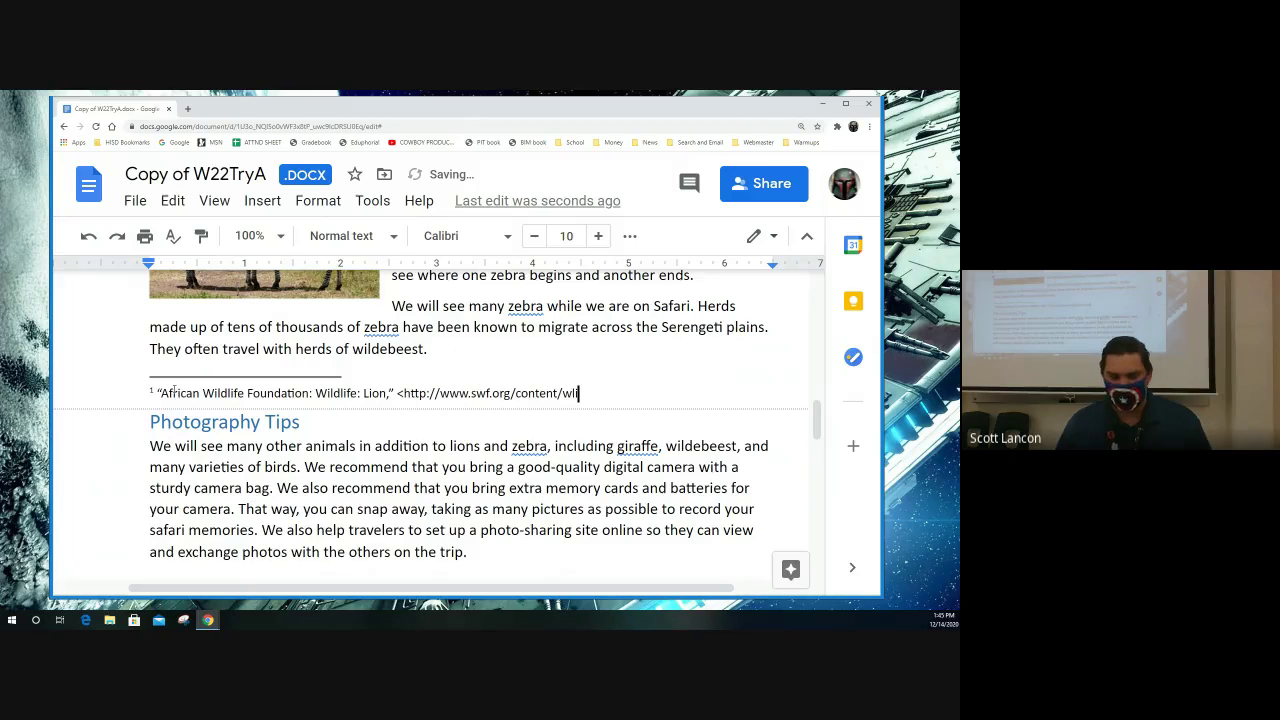
{"action": "type", "text": "dlife/"}
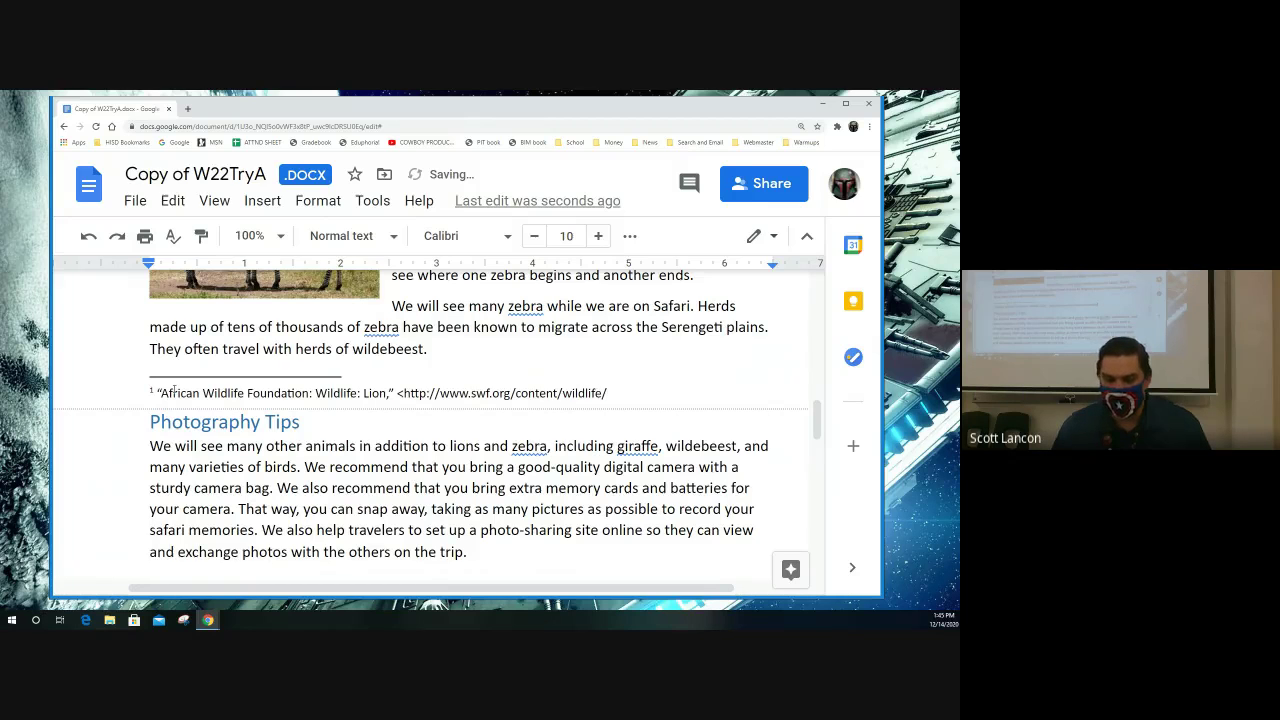
{"action": "type", "text": "detail/"}
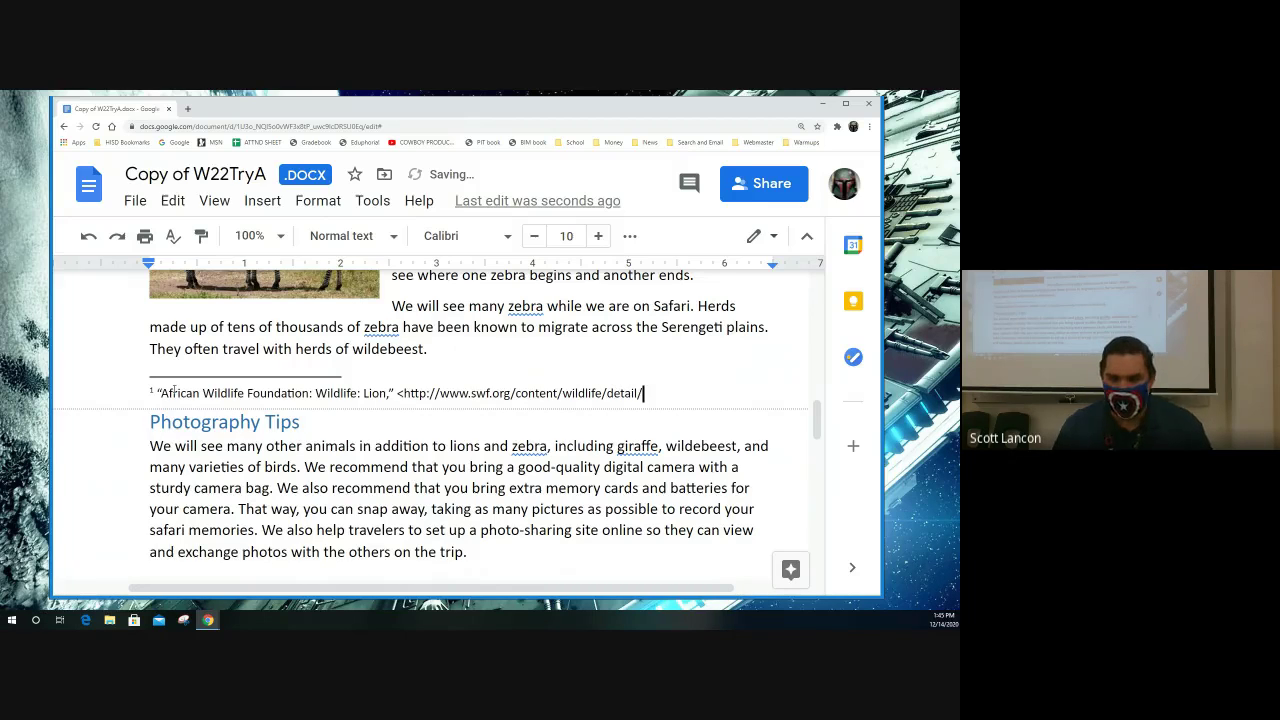
{"action": "type", "text": "lion"}
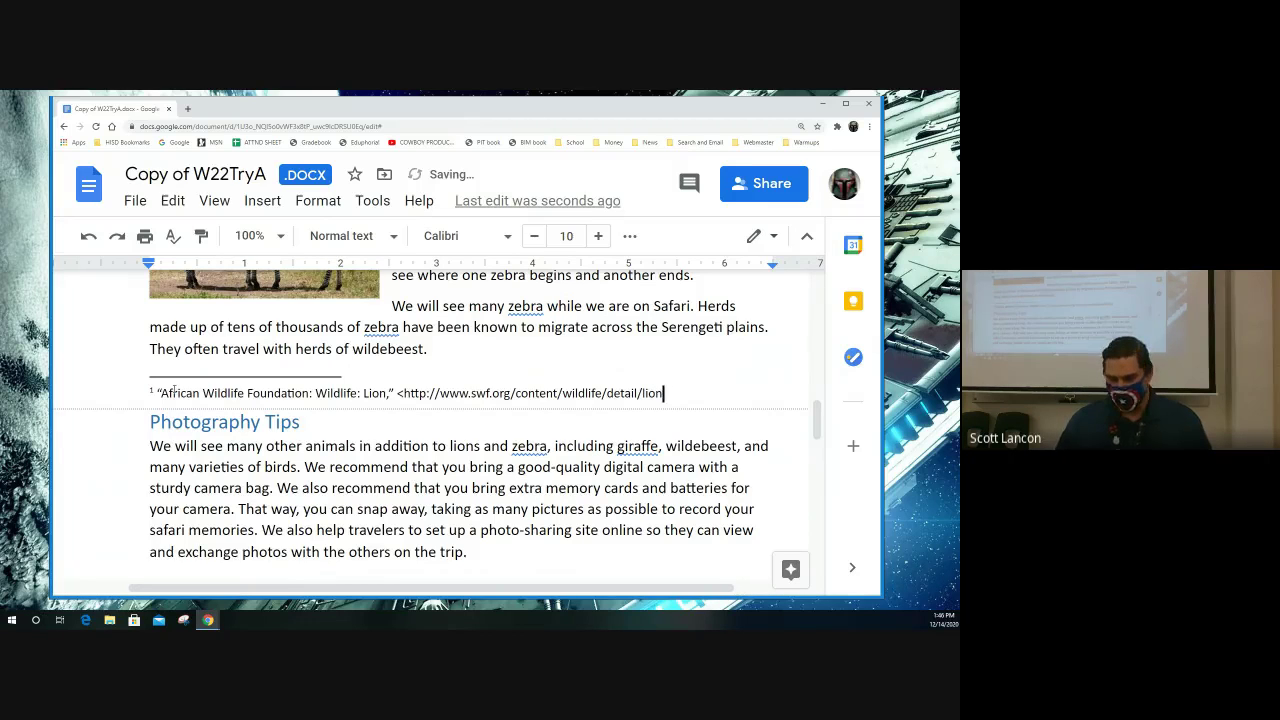
{"action": "type", "text": ">"}
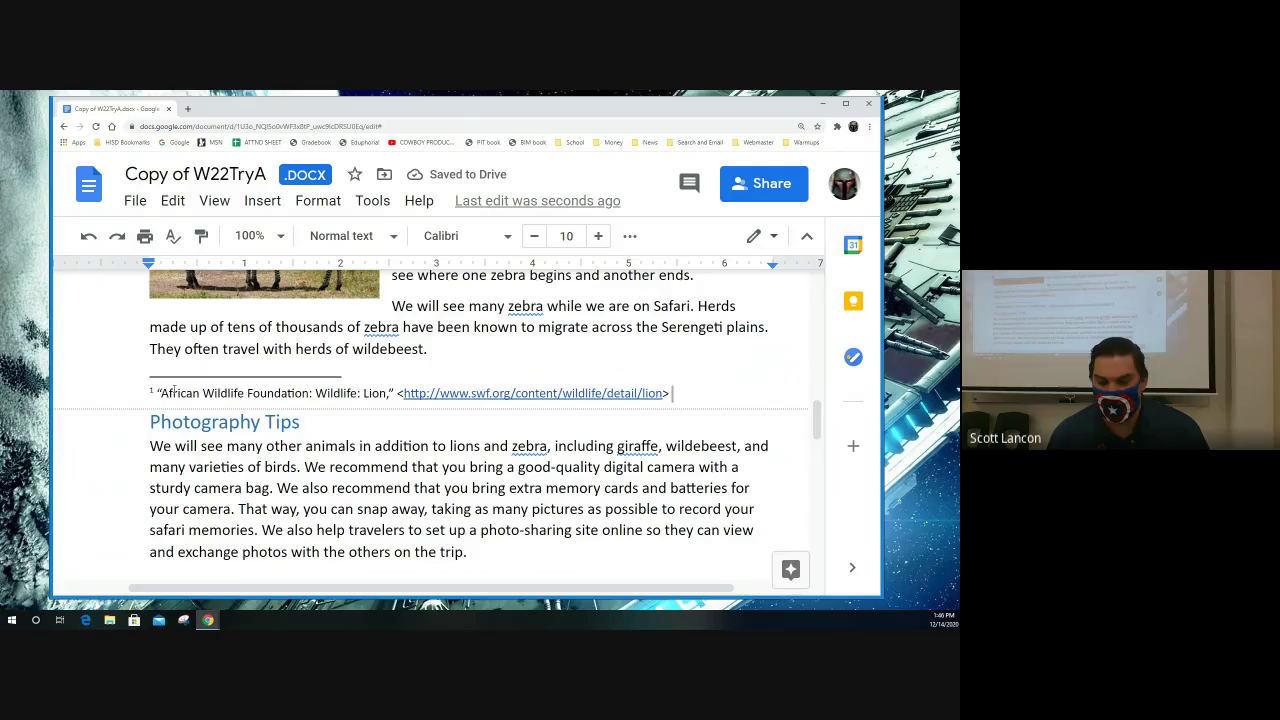
Step: Finish the footnote with a comma and the date 12/14/20, and select the whole citation
{"action": "type", "text": "."}
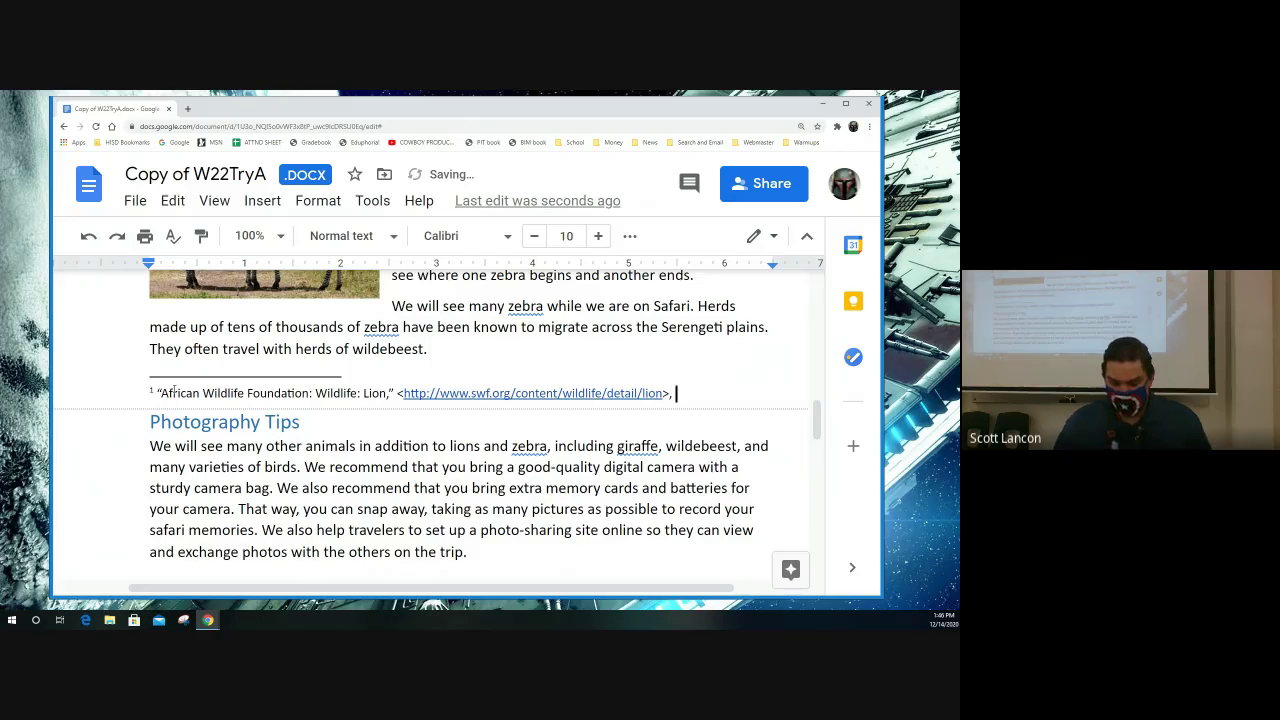
{"action": "type", "text": " 12/"}
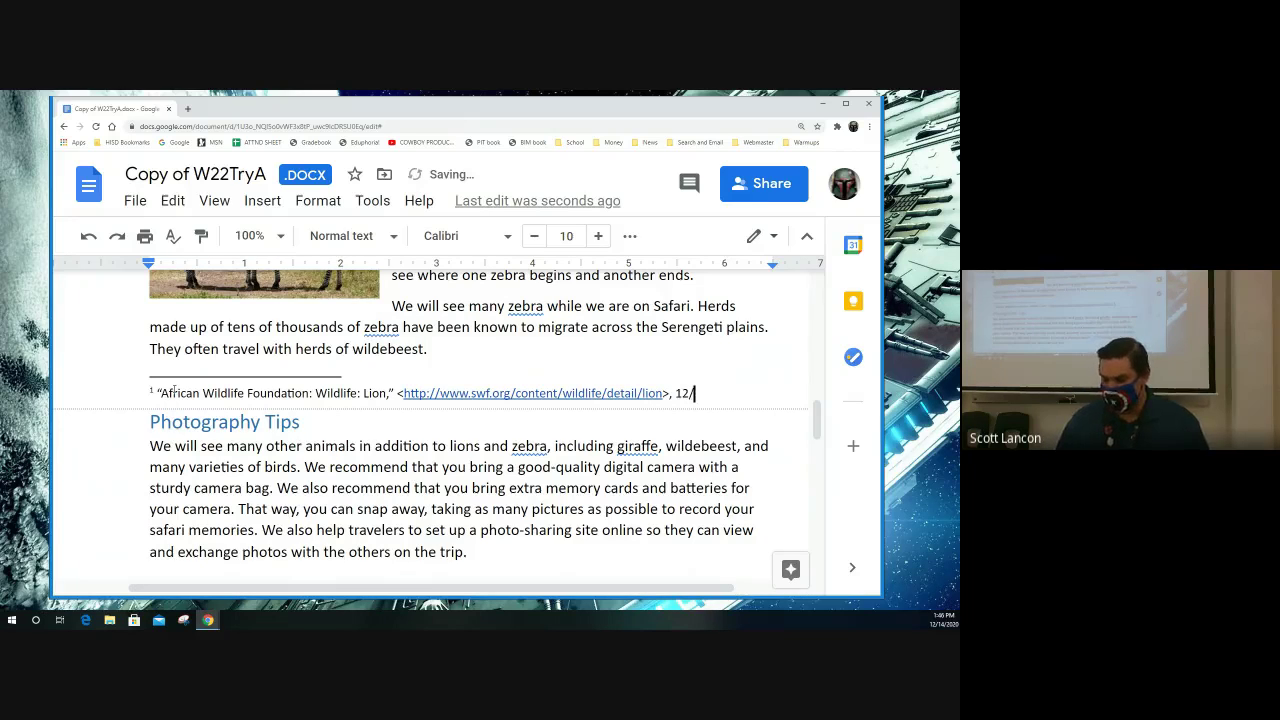
{"action": "type", "text": "14/20"}
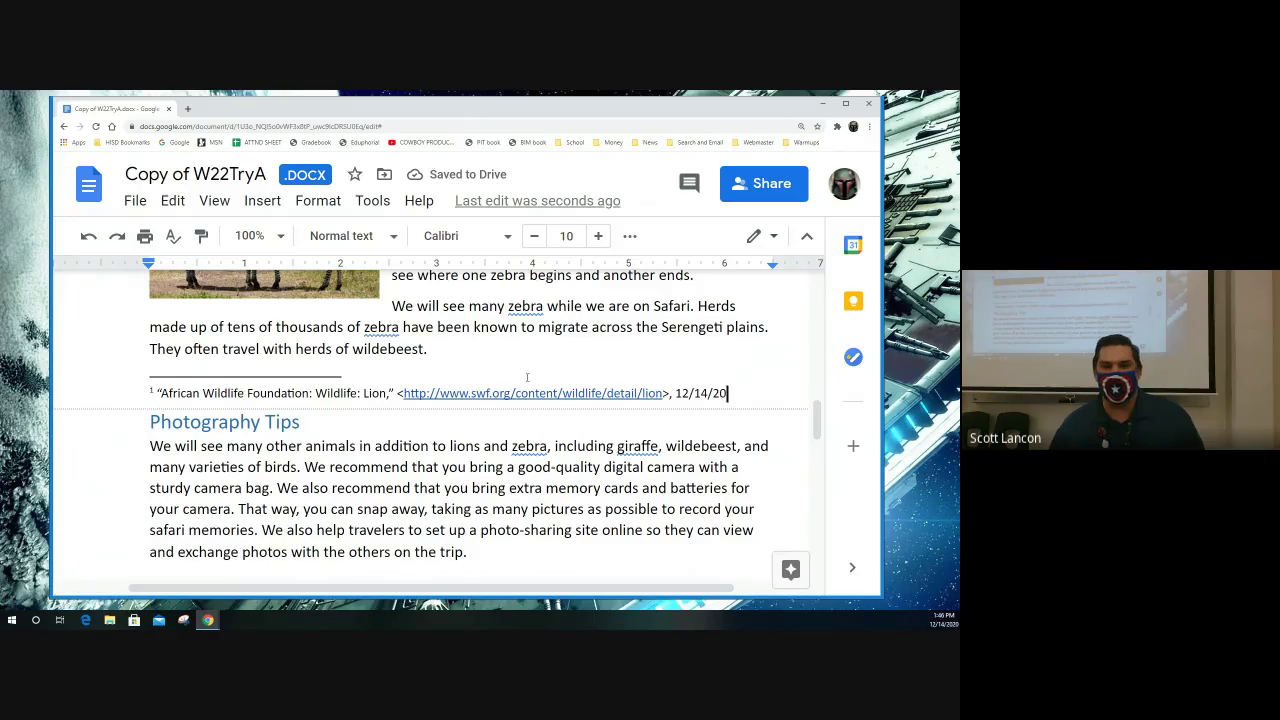
{"action": "left_click_drag", "start_coordinate": [729, 393], "coordinate": [148, 391]}
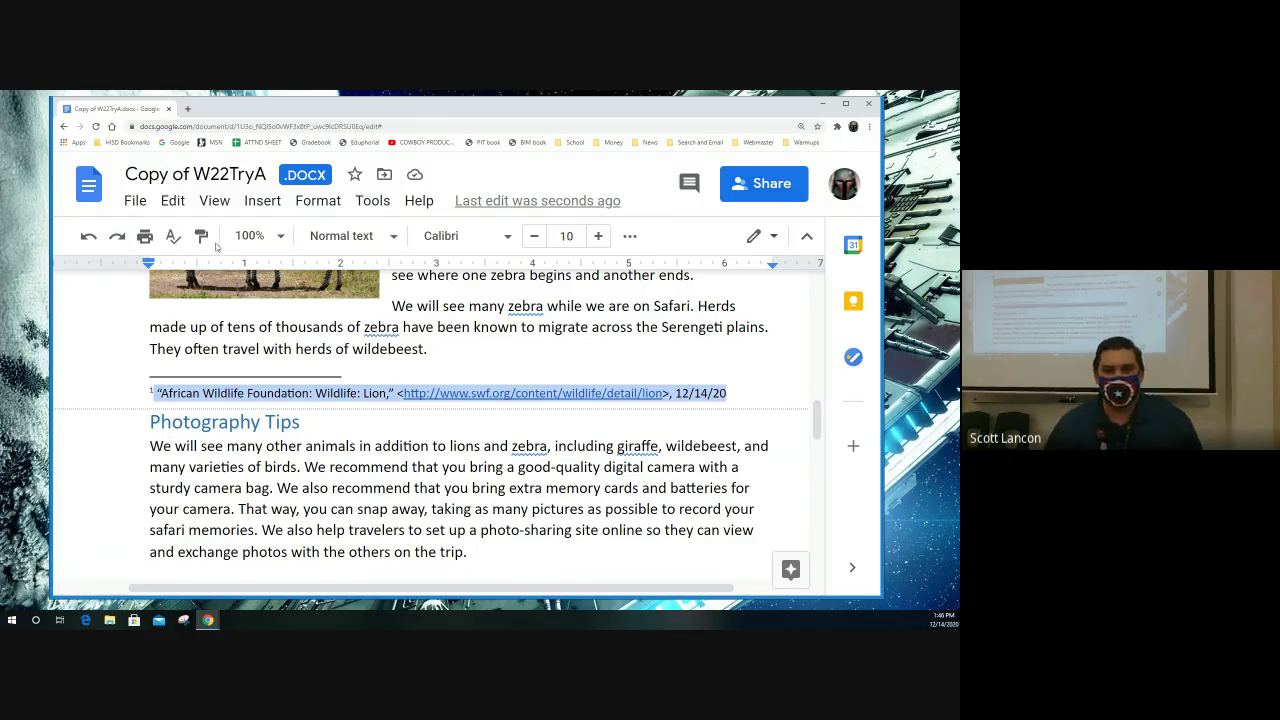
Step: Open the print preview of the document to check the footnote on the first page
{"action": "left_click", "coordinate": [137, 201]}
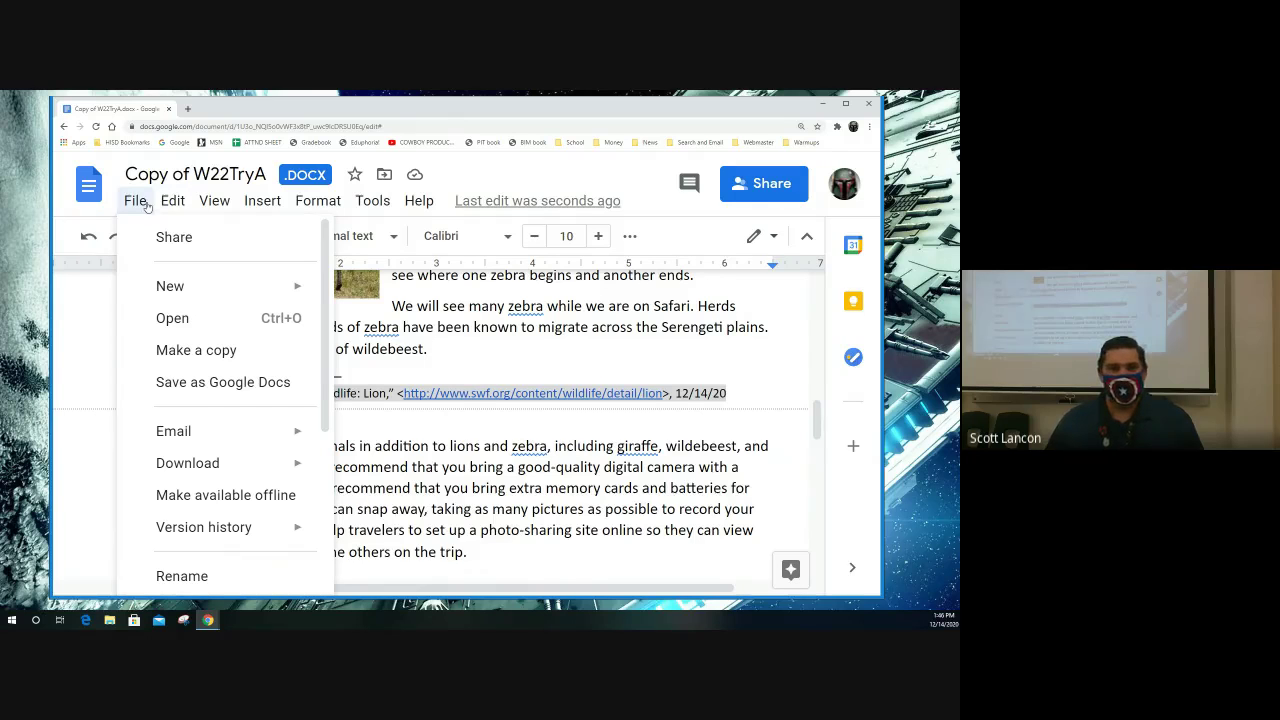
{"action": "scroll", "coordinate": [195, 422], "scroll_direction": "down", "scroll_amount": 1}
{"action": "mouse_move", "coordinate": [195, 422]}
{"action": "scroll", "coordinate": [195, 422], "scroll_direction": "down", "scroll_amount": 3}
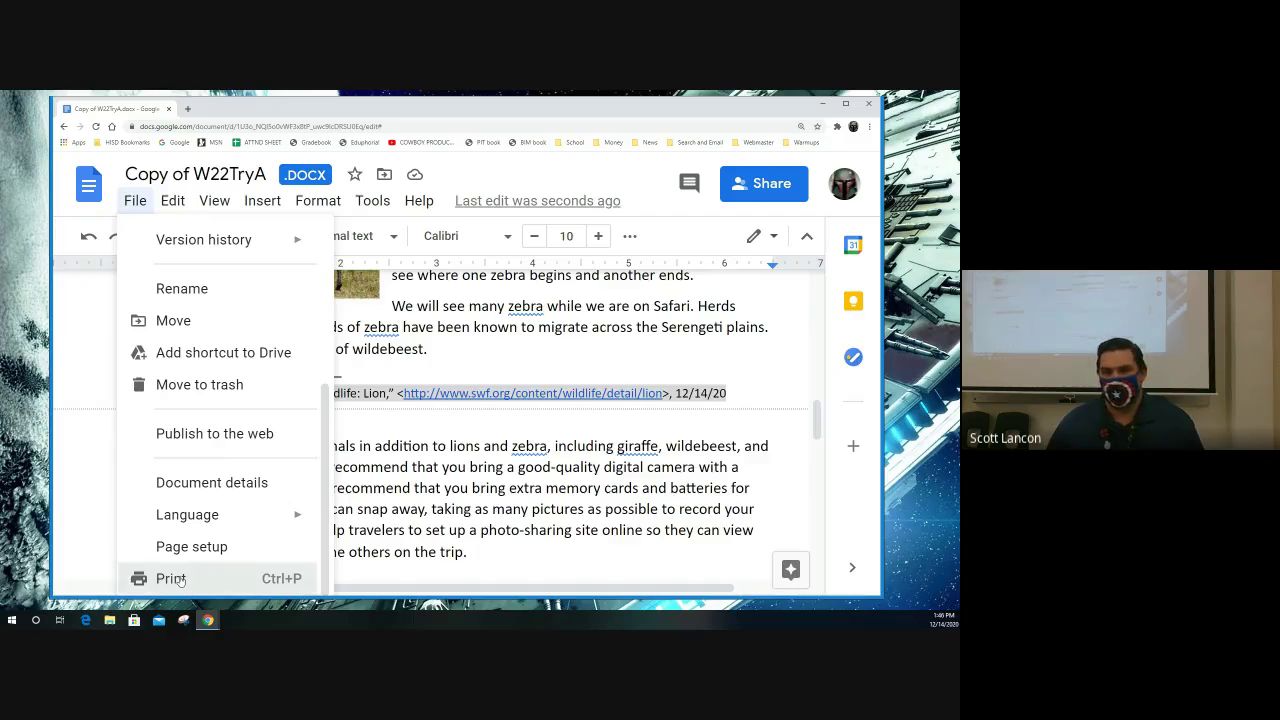
{"action": "left_click", "coordinate": [176, 579]}
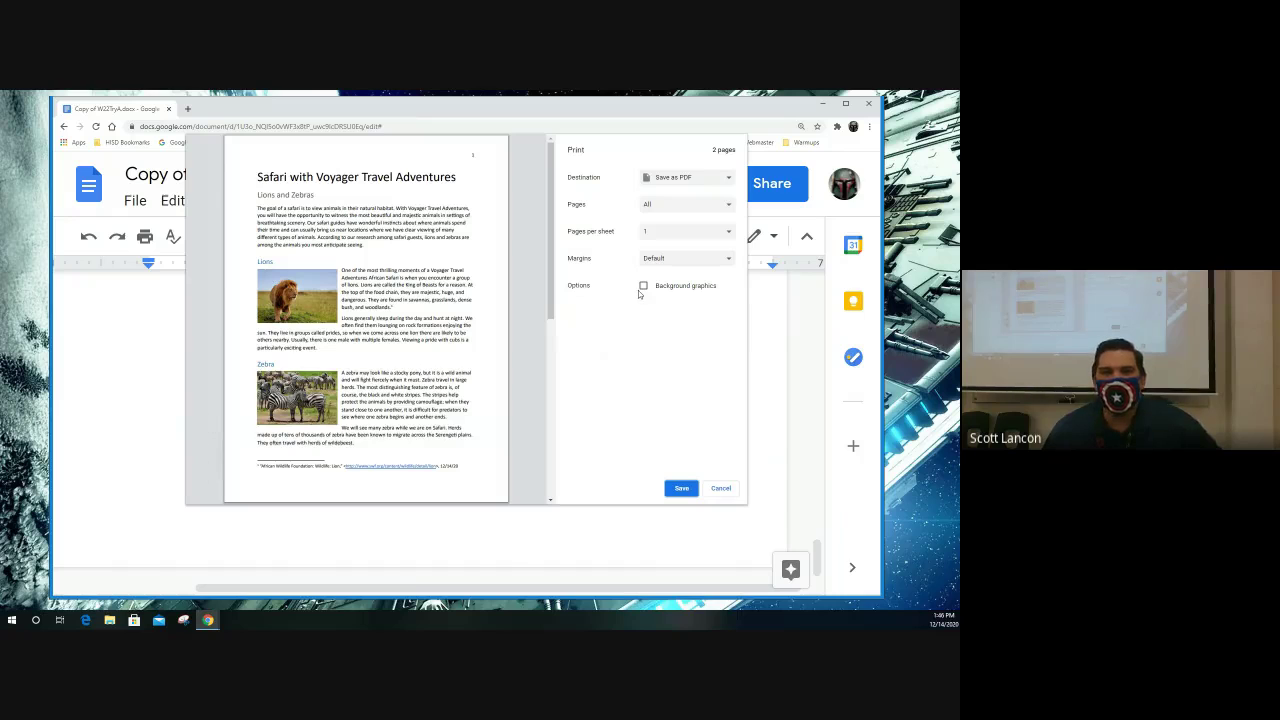
Step: Close the print preview and check the document's page setup without changing any setting
{"action": "left_click", "coordinate": [719, 489]}
{"action": "left_click", "coordinate": [136, 203]}
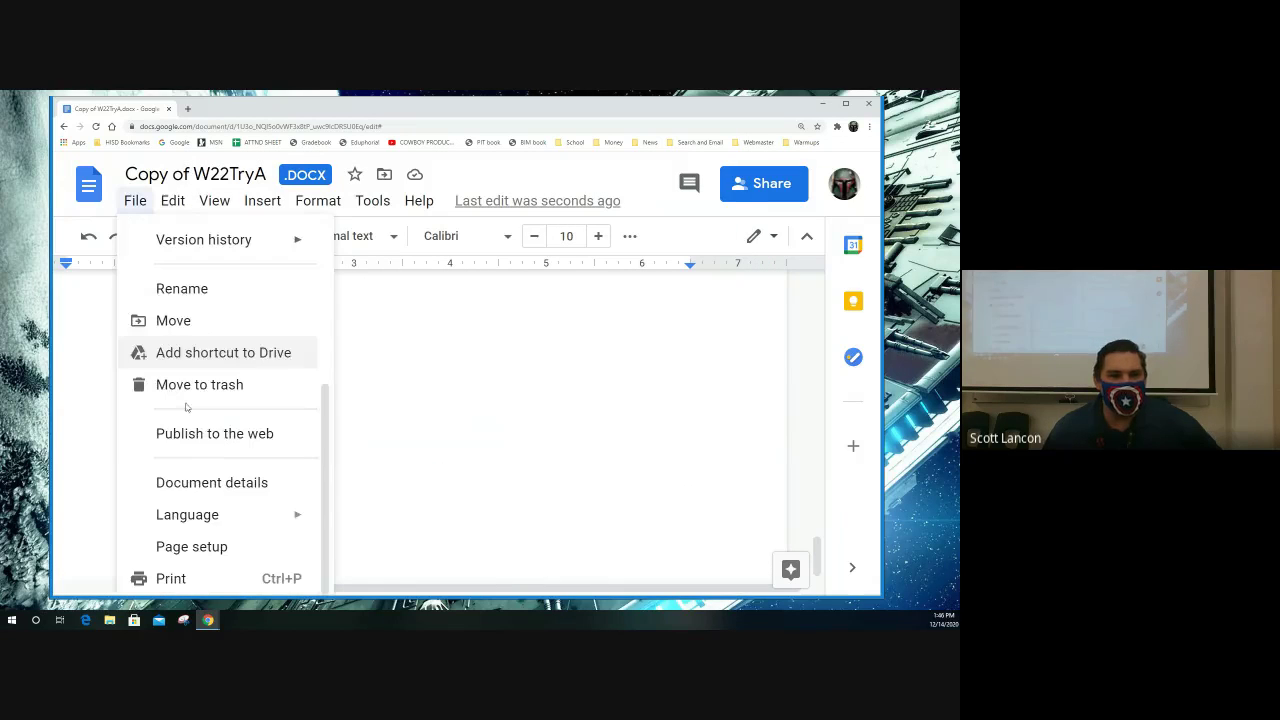
{"action": "left_click", "coordinate": [212, 546]}
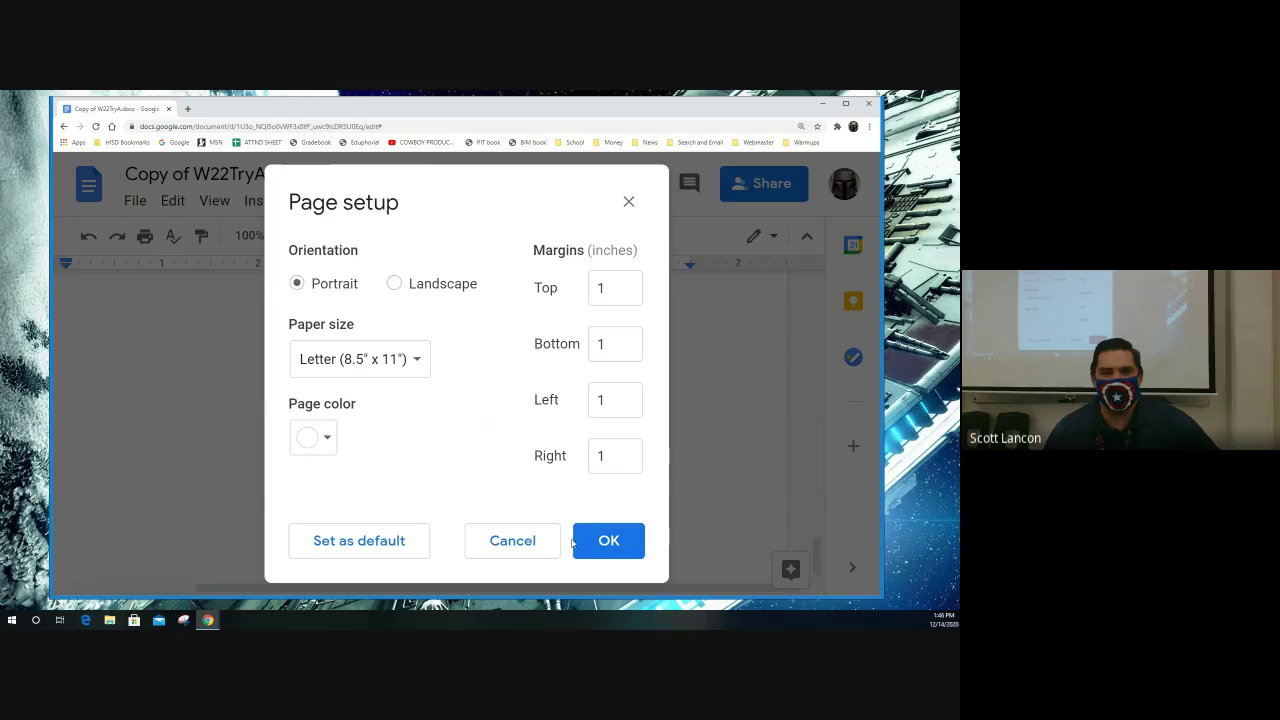
{"action": "left_click", "coordinate": [536, 541]}
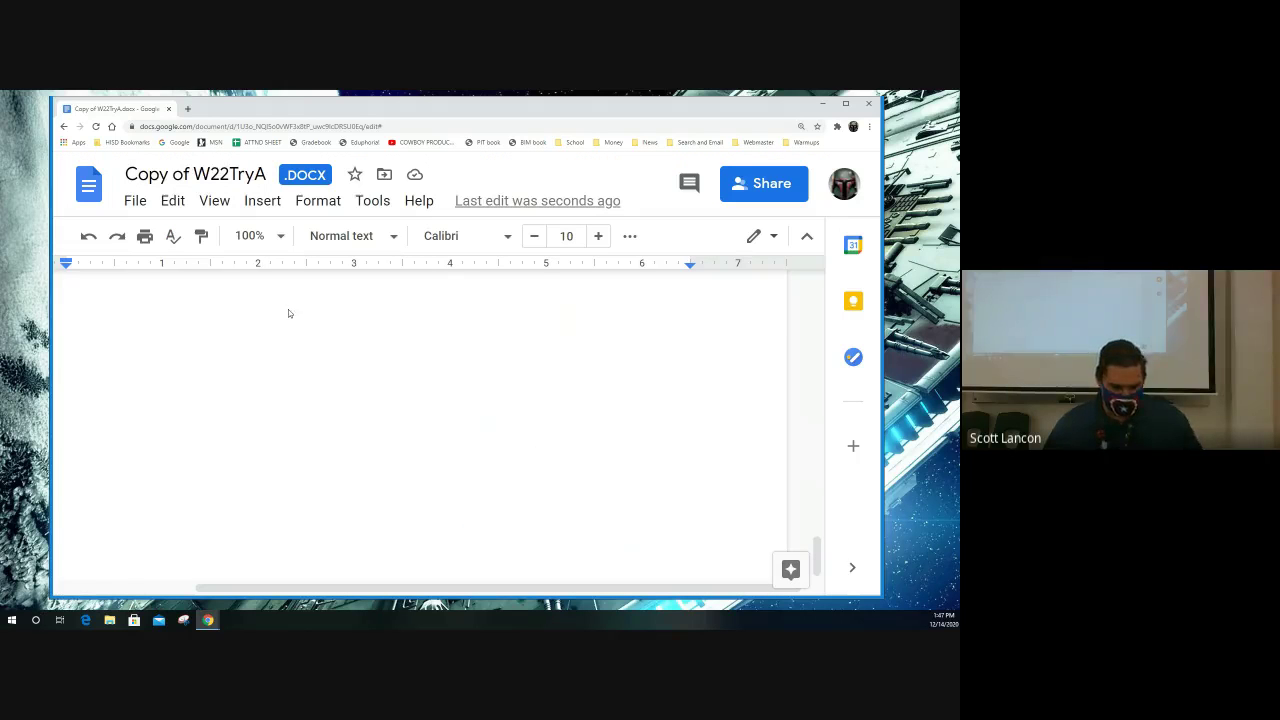
Step: View the document details, such as its location and modification time, and close them
{"action": "key", "text": "ctrl+minus"}
{"action": "key", "text": "ctrl+minus"}
{"action": "key", "text": "ctrl+minus"}
{"action": "key", "text": "ctrl+minus"}
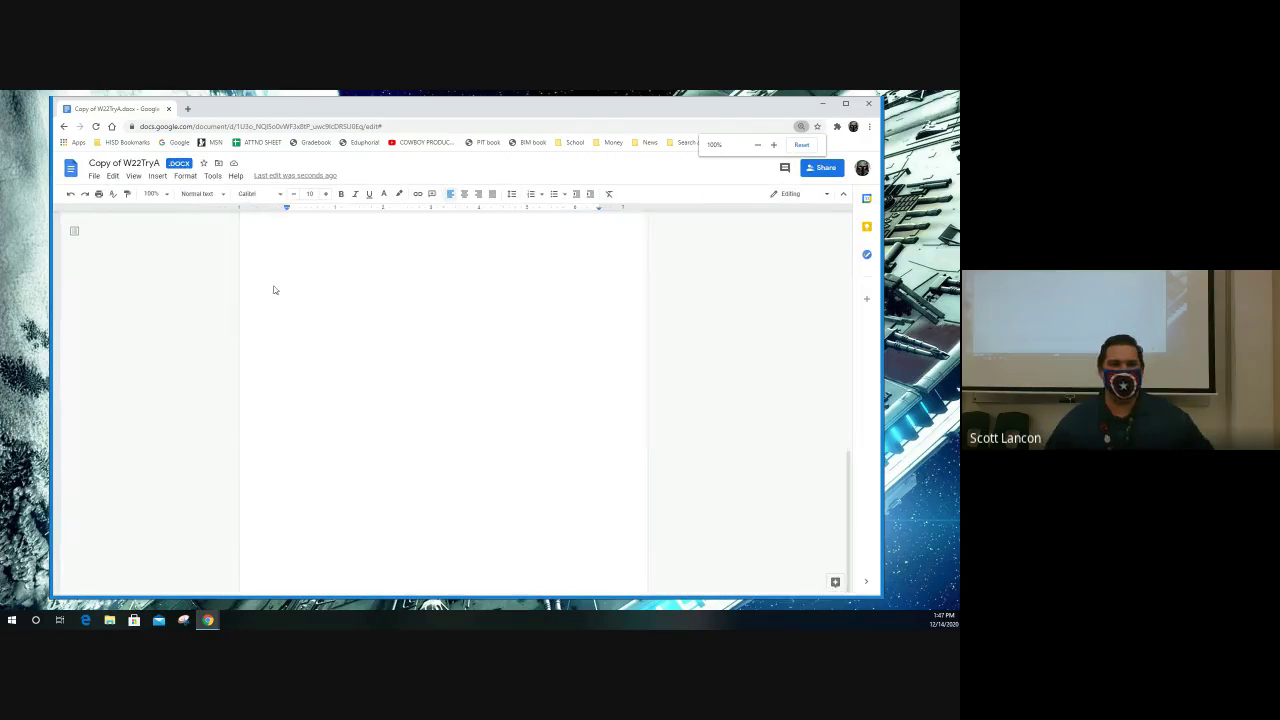
{"action": "key", "text": "ctrl+plus"}
{"action": "key", "text": "ctrl+plus"}
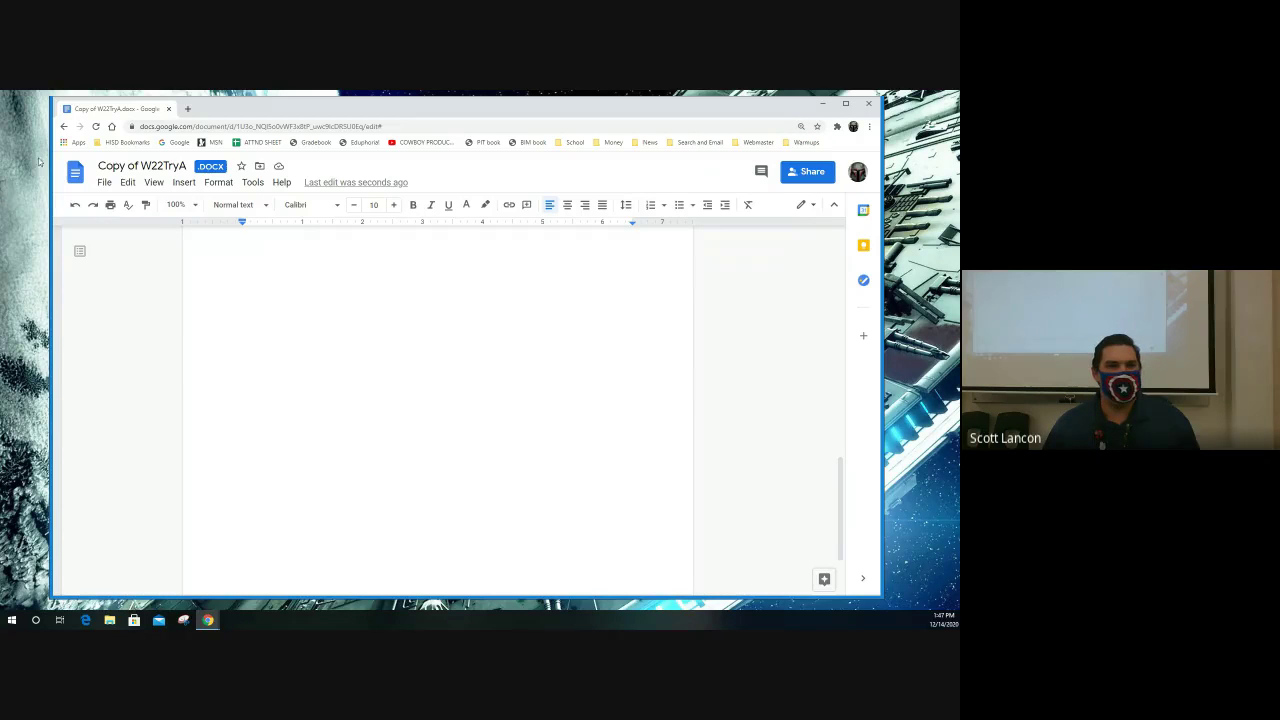
{"action": "left_click", "coordinate": [104, 183]}
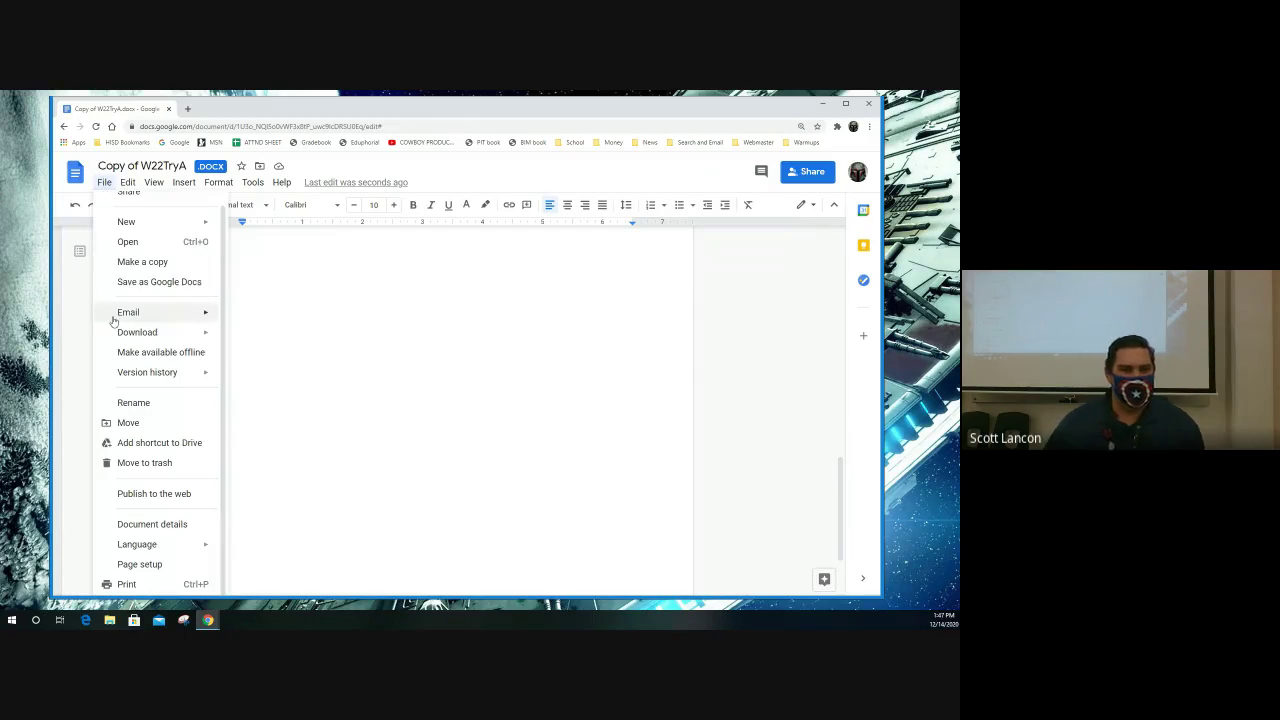
{"action": "mouse_move", "coordinate": [146, 374]}
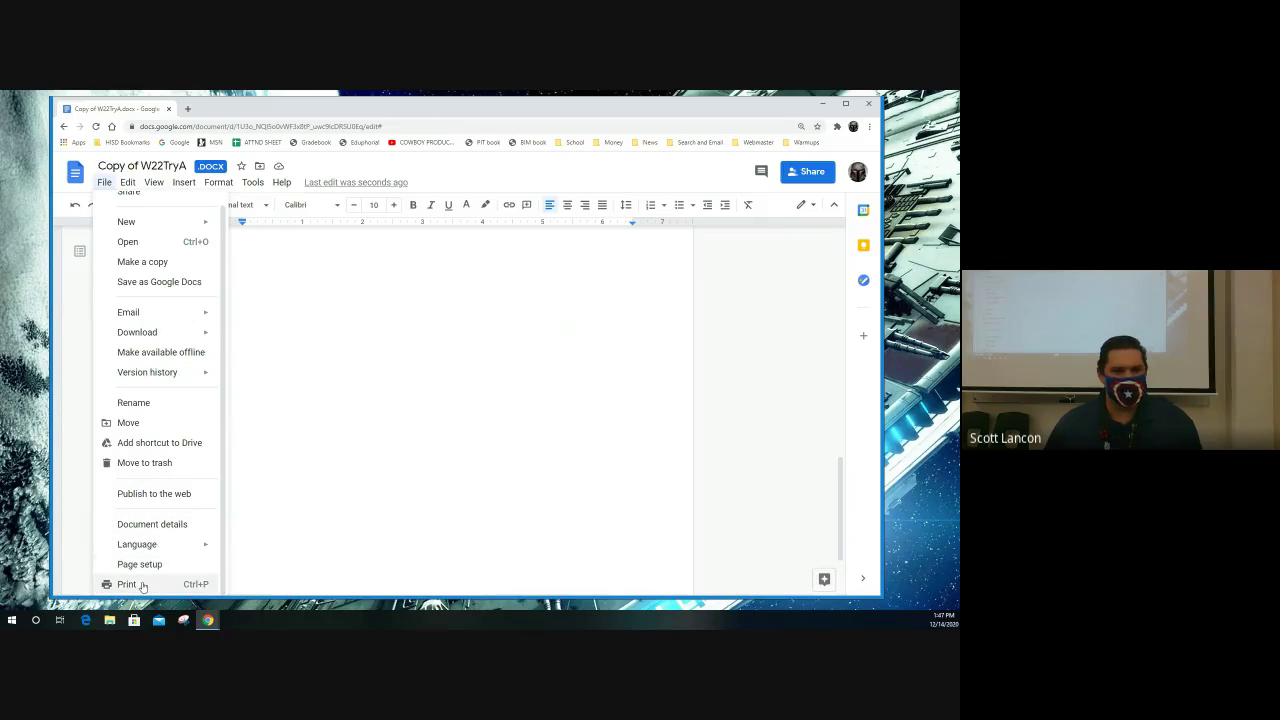
{"action": "left_click", "coordinate": [143, 527]}
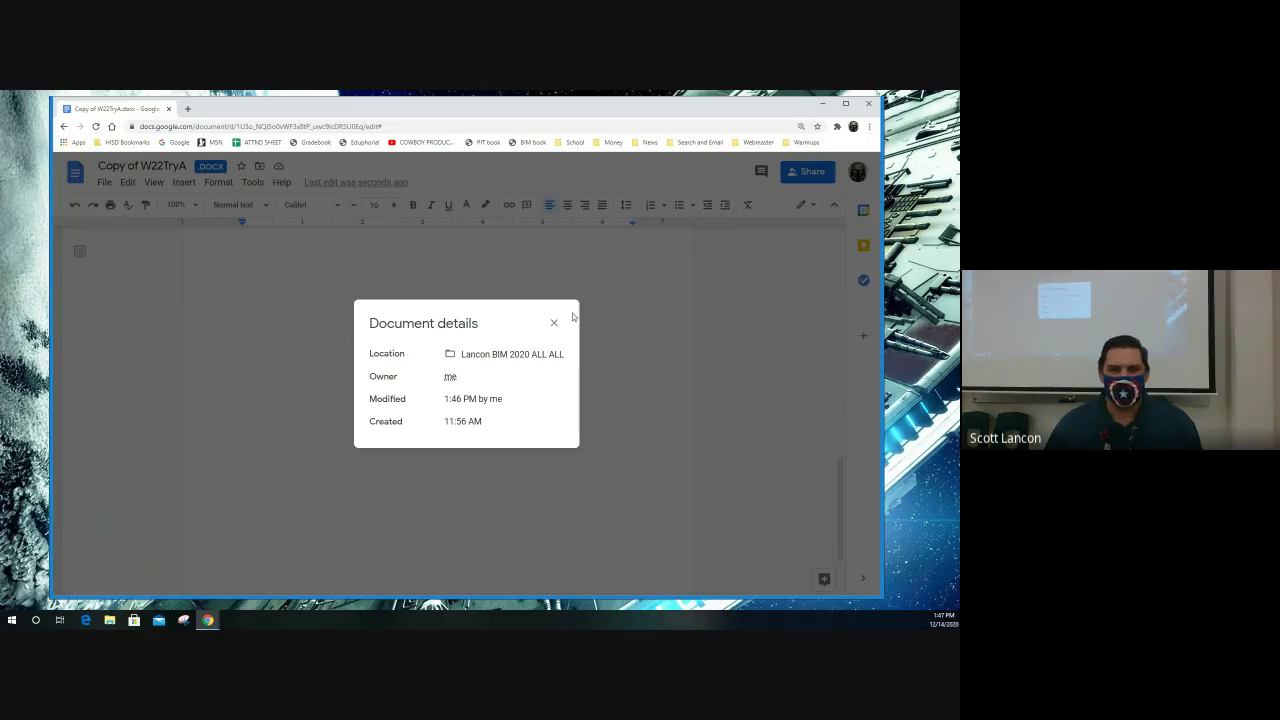
{"action": "key", "text": "Escape"}
Step: Check the print preview and its print options again, and leave it without saving a PDF
{"action": "left_click", "coordinate": [104, 182]}
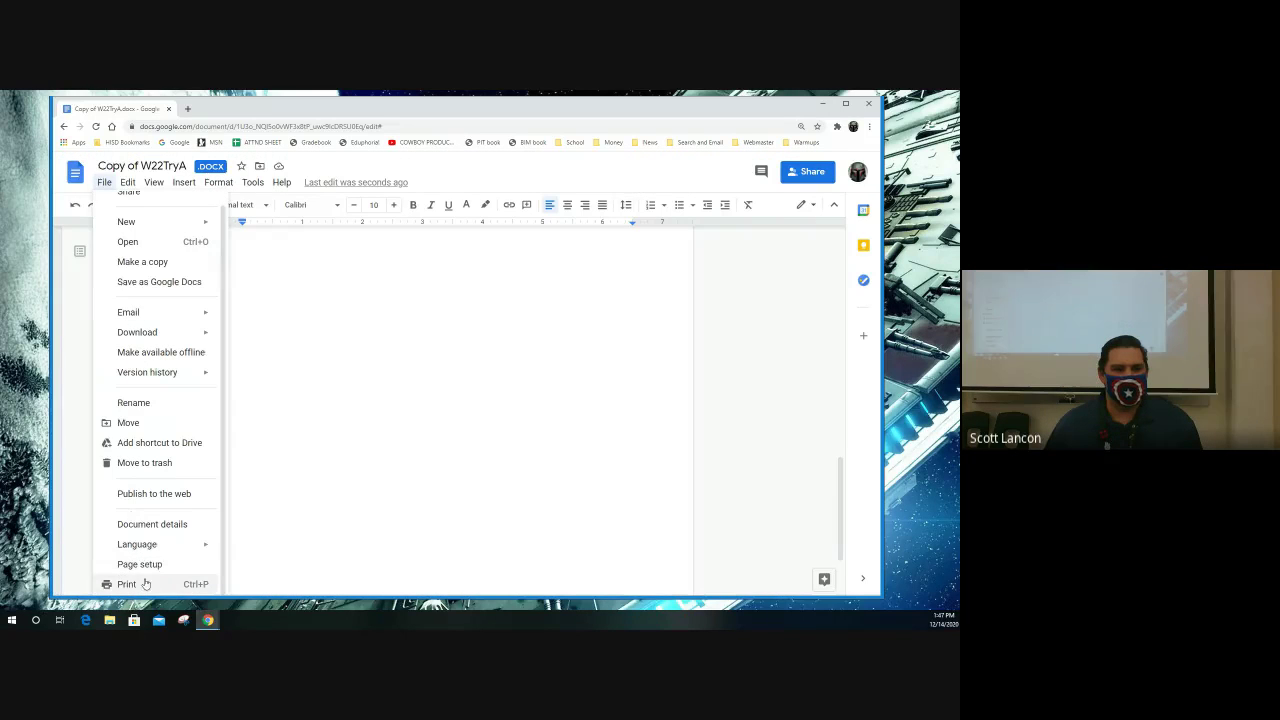
{"action": "left_click", "coordinate": [143, 585]}
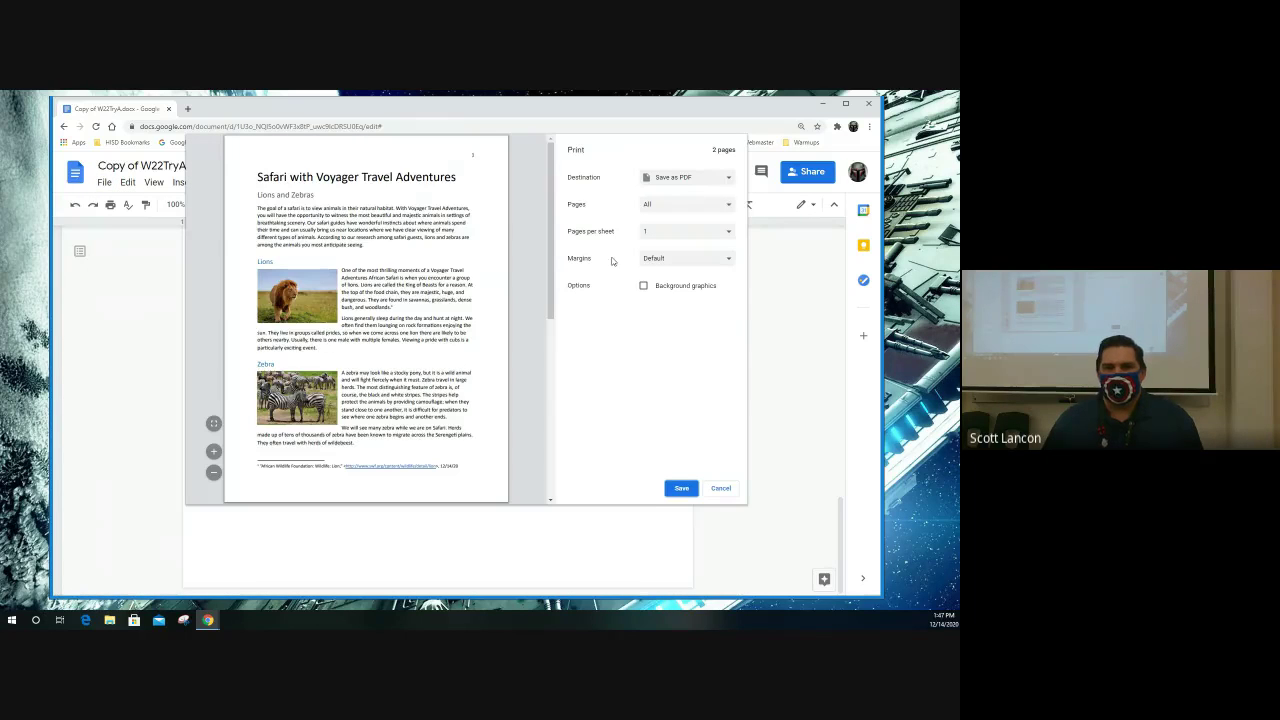
{"action": "left_click", "coordinate": [643, 286]}
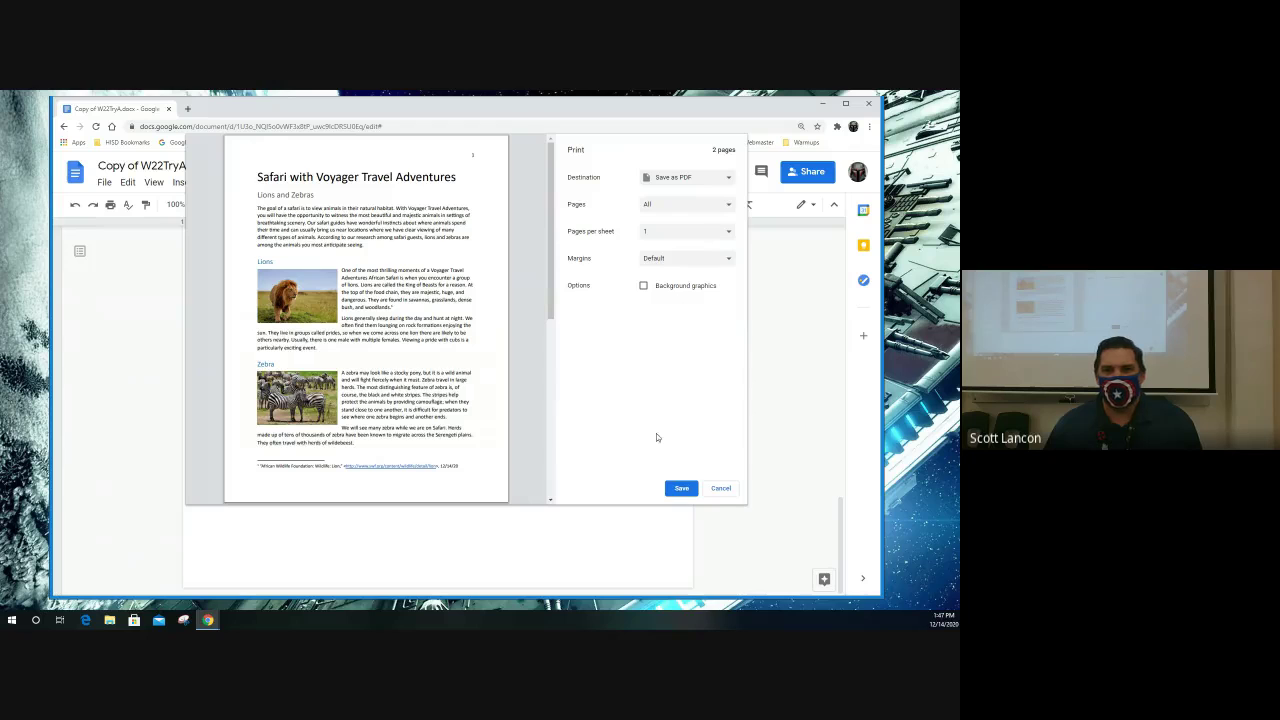
{"action": "left_click", "coordinate": [720, 489]}
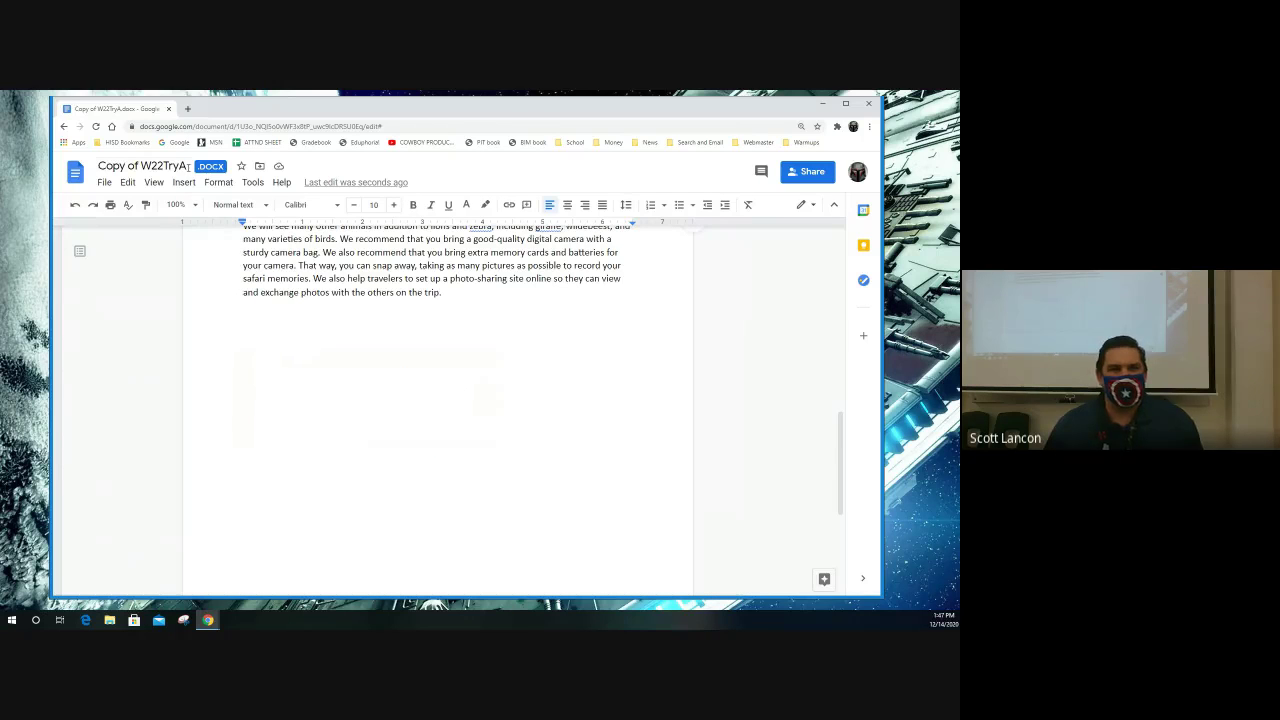
Step: Look through the General and Substitutions preferences and close them without making changes
{"action": "left_click", "coordinate": [254, 183]}
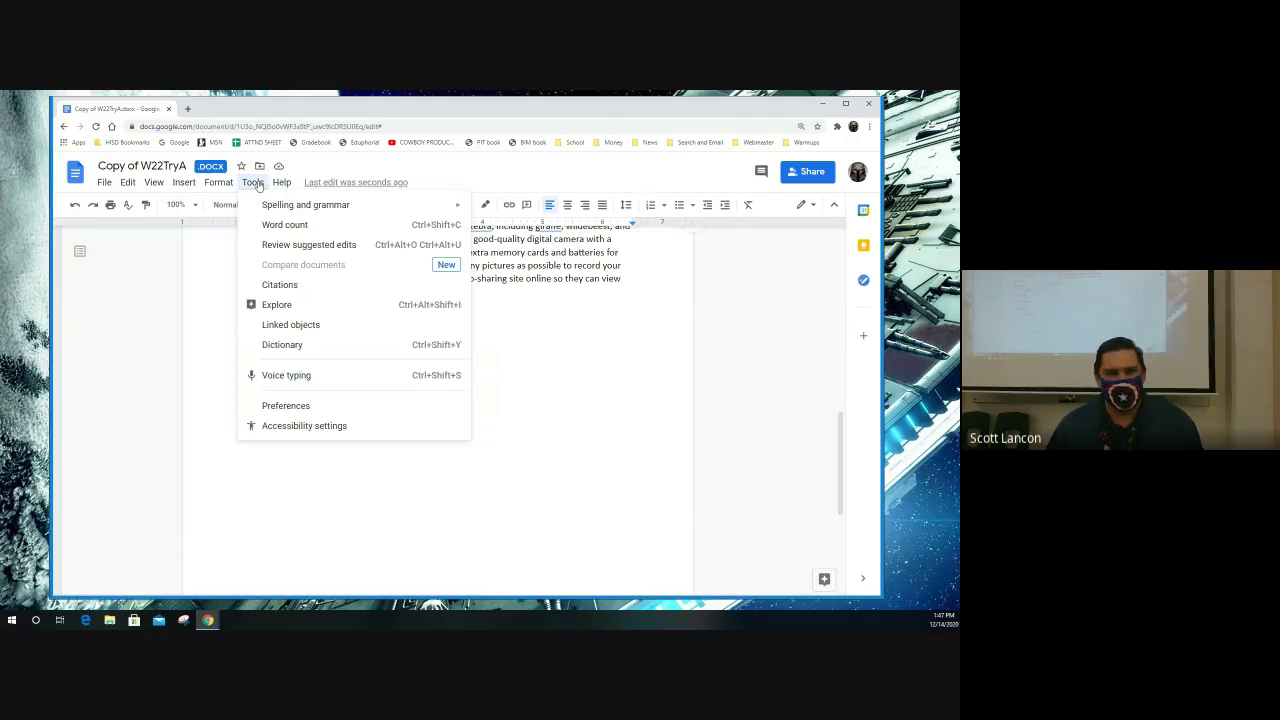
{"action": "left_click", "coordinate": [297, 406]}
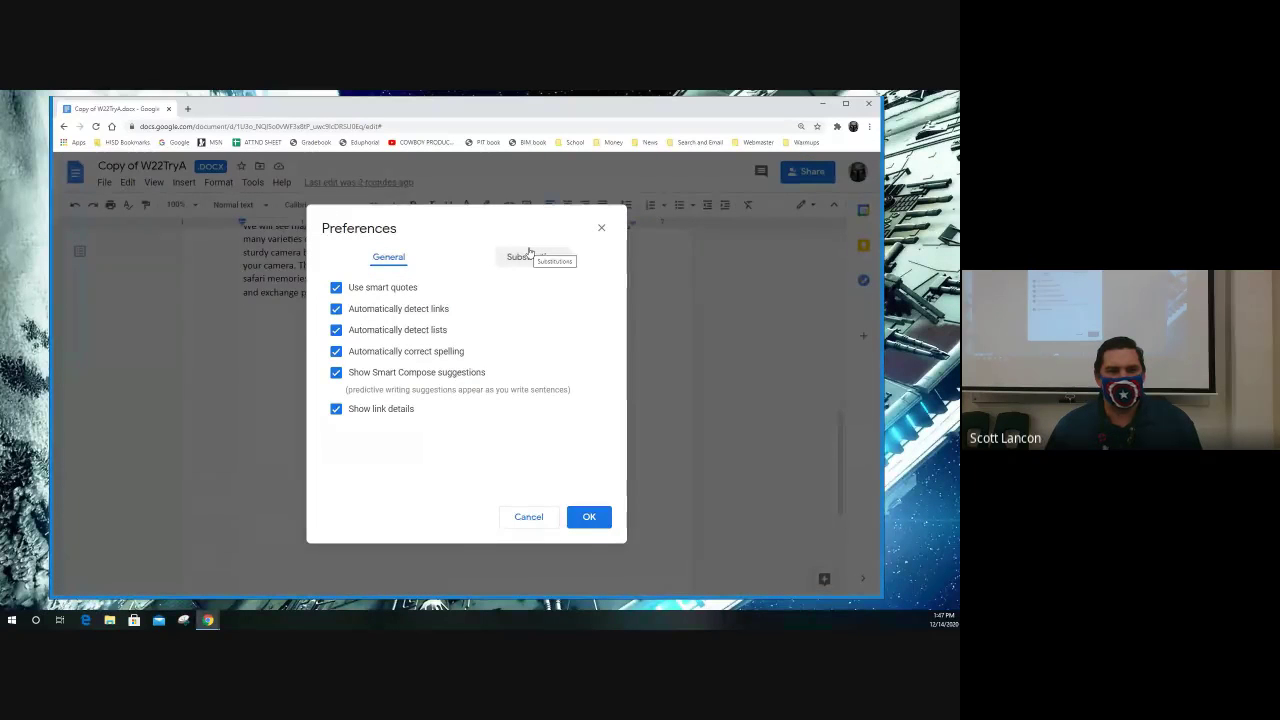
{"action": "left_click", "coordinate": [530, 254]}
{"action": "left_click", "coordinate": [388, 256]}
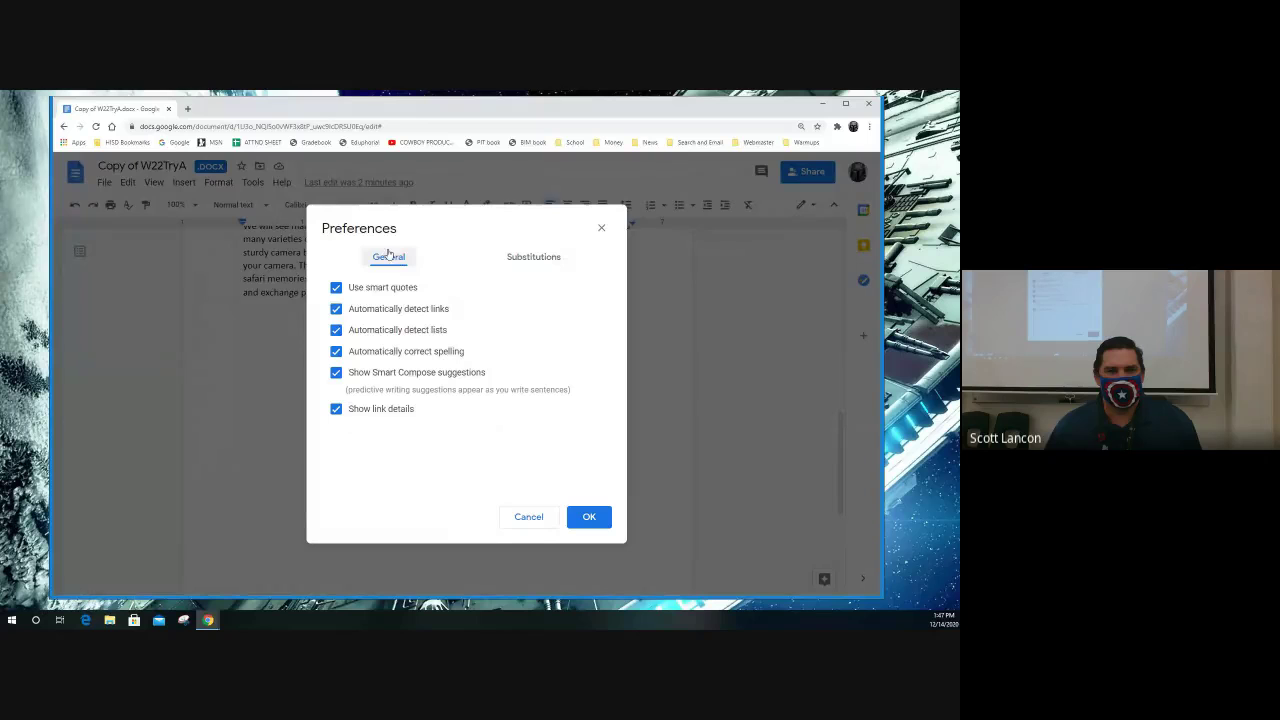
{"action": "left_click", "coordinate": [535, 517]}
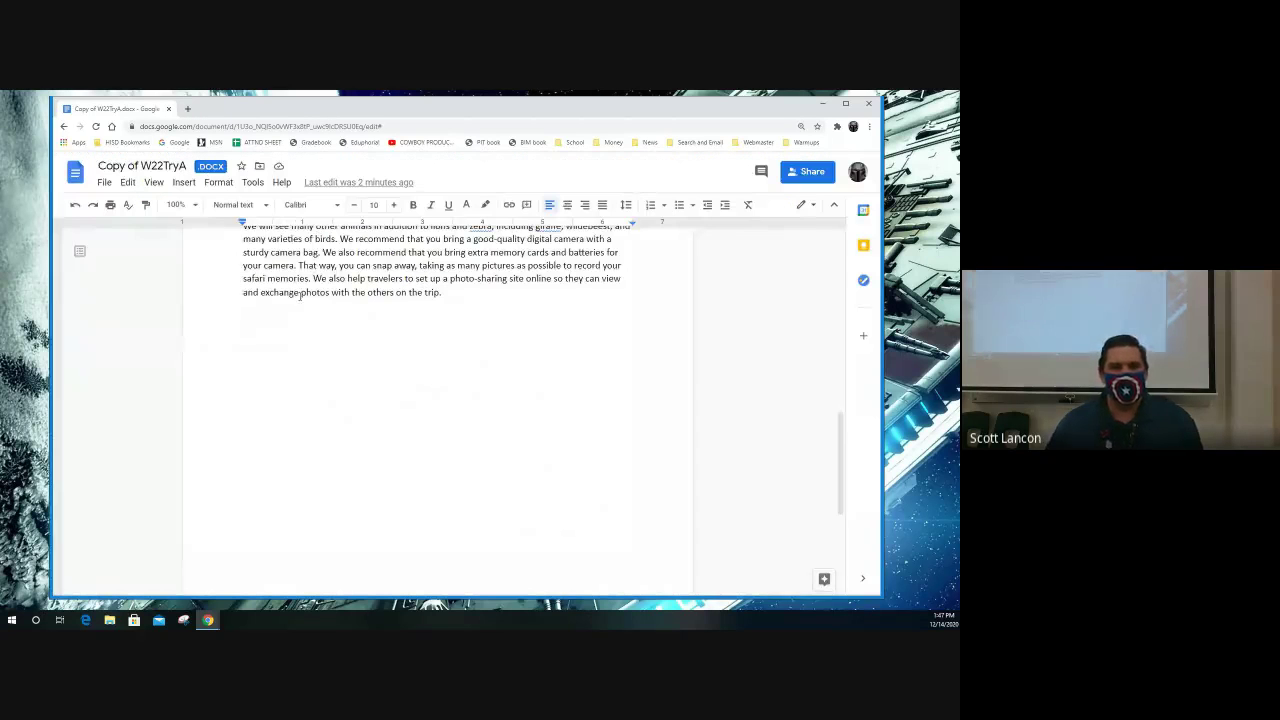
Step: Turn on print layout for the document
{"action": "left_click", "coordinate": [244, 185]}
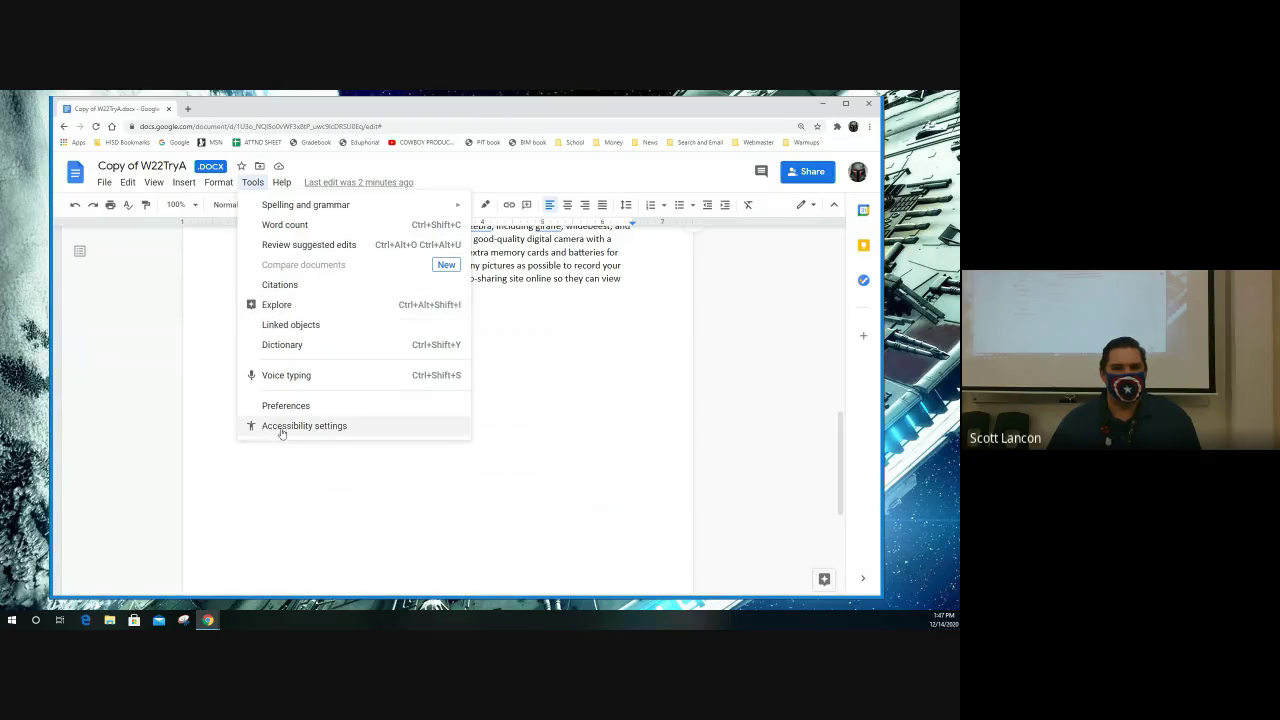
{"action": "mouse_move", "coordinate": [219, 188]}
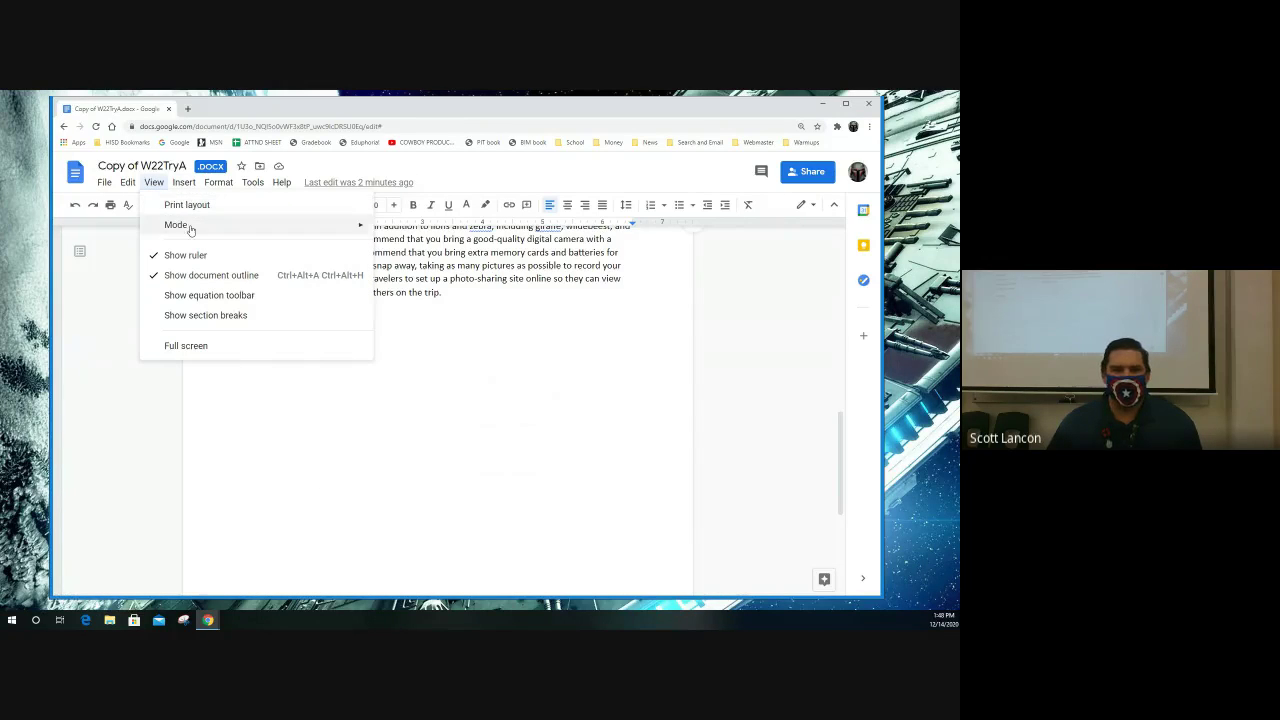
{"action": "mouse_move", "coordinate": [190, 230]}
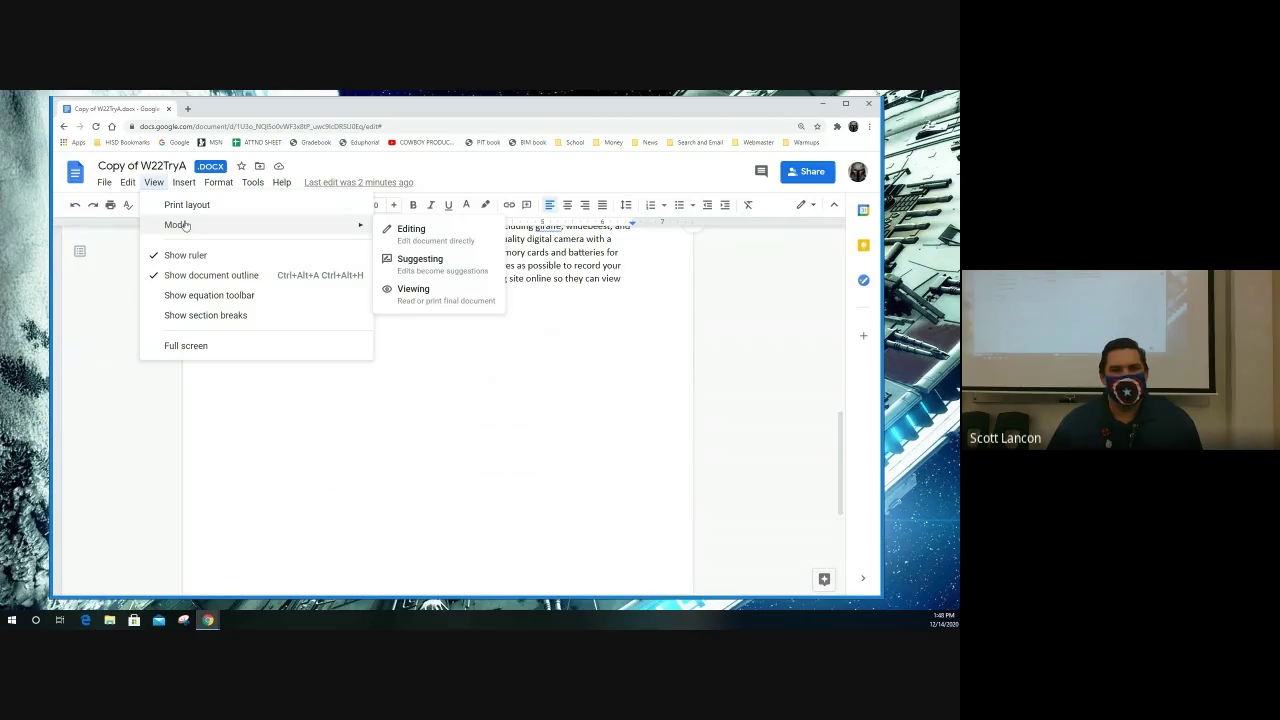
{"action": "left_click", "coordinate": [177, 206]}
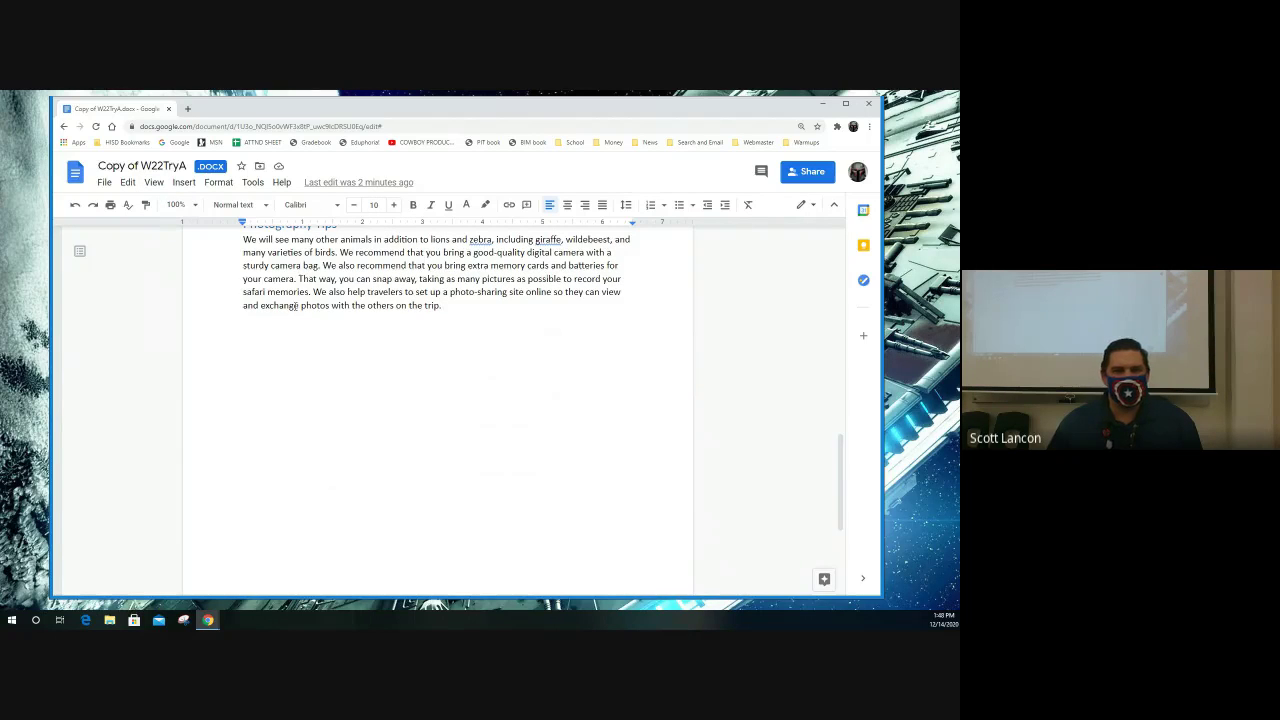
Step: Switch print layout off and back on to compare how the pages are displayed
{"action": "left_click", "coordinate": [153, 182]}
{"action": "mouse_move", "coordinate": [175, 227]}
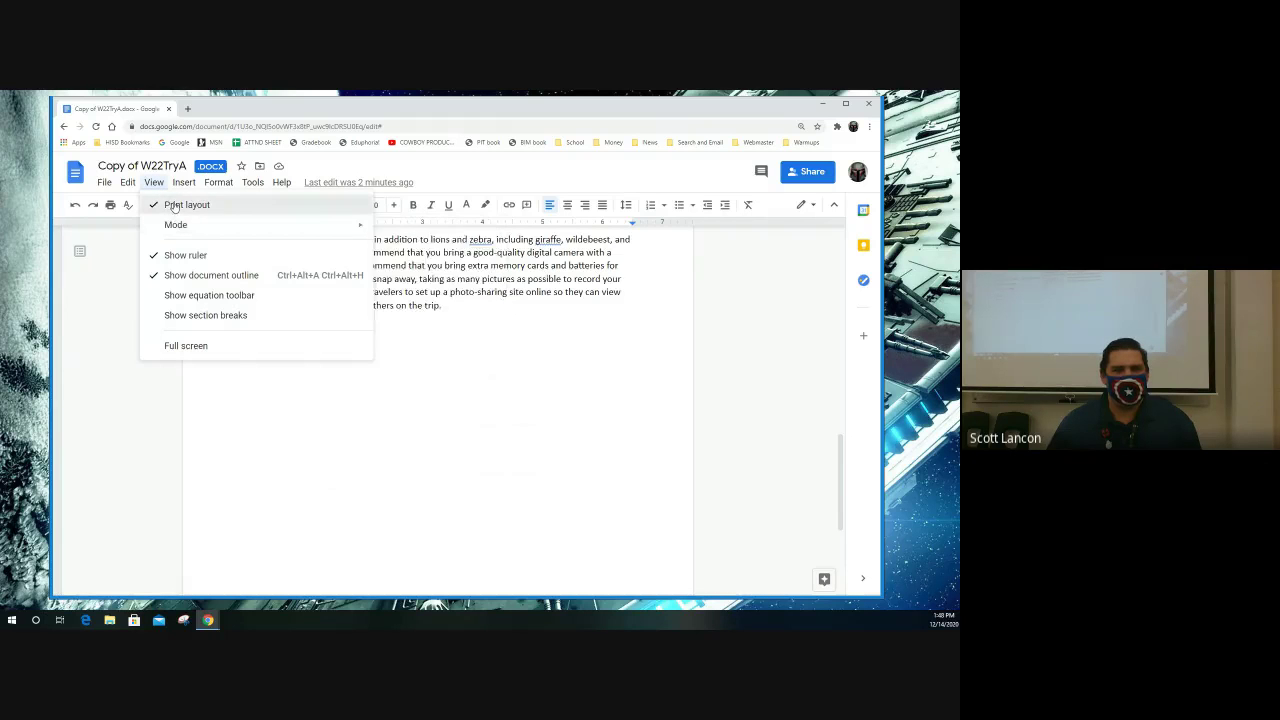
{"action": "left_click", "coordinate": [172, 205]}
{"action": "left_click", "coordinate": [153, 182]}
{"action": "left_click", "coordinate": [167, 204]}
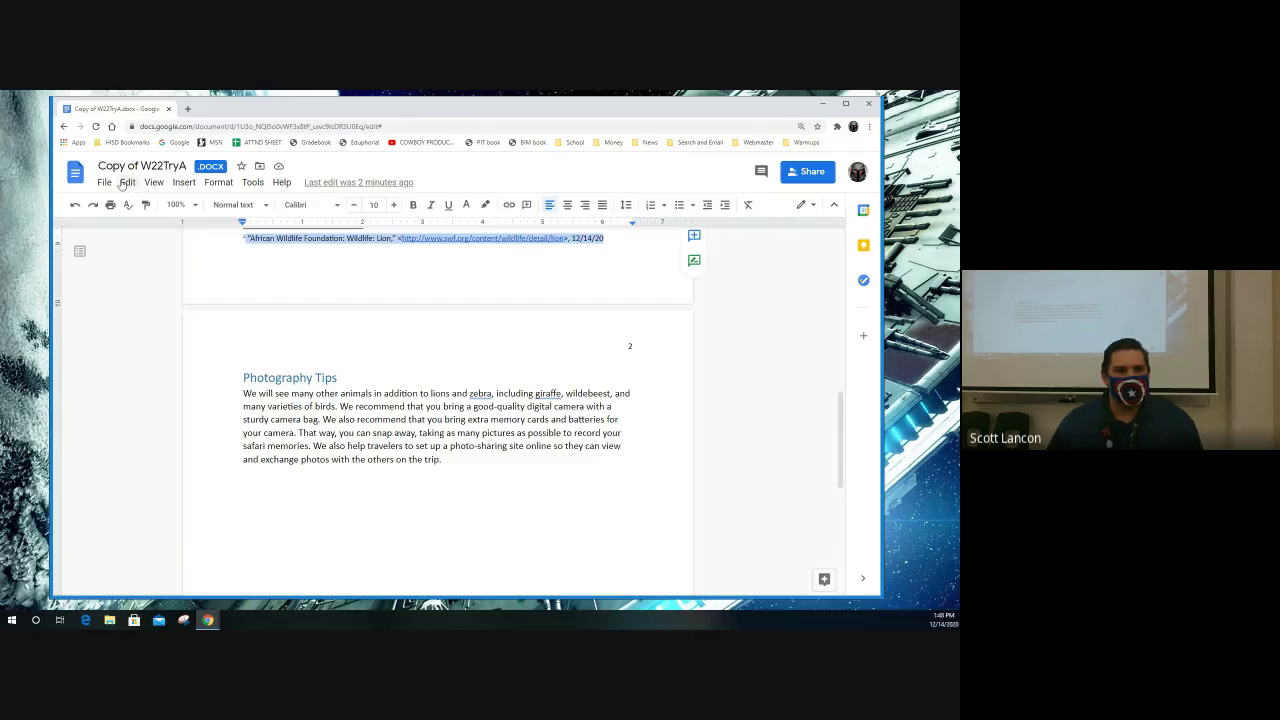
{"action": "left_click", "coordinate": [128, 183]}
{"action": "mouse_move", "coordinate": [108, 186]}
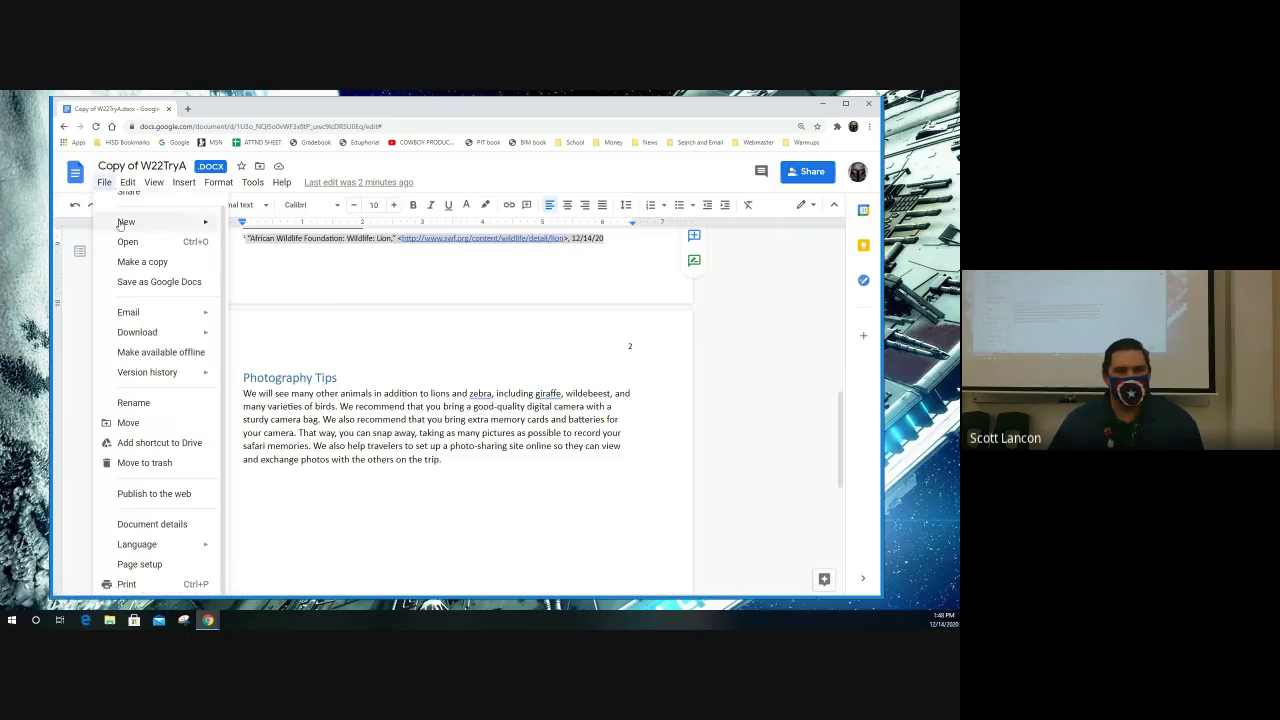
{"action": "scroll", "coordinate": [130, 285], "scroll_direction": "up", "scroll_amount": 1}
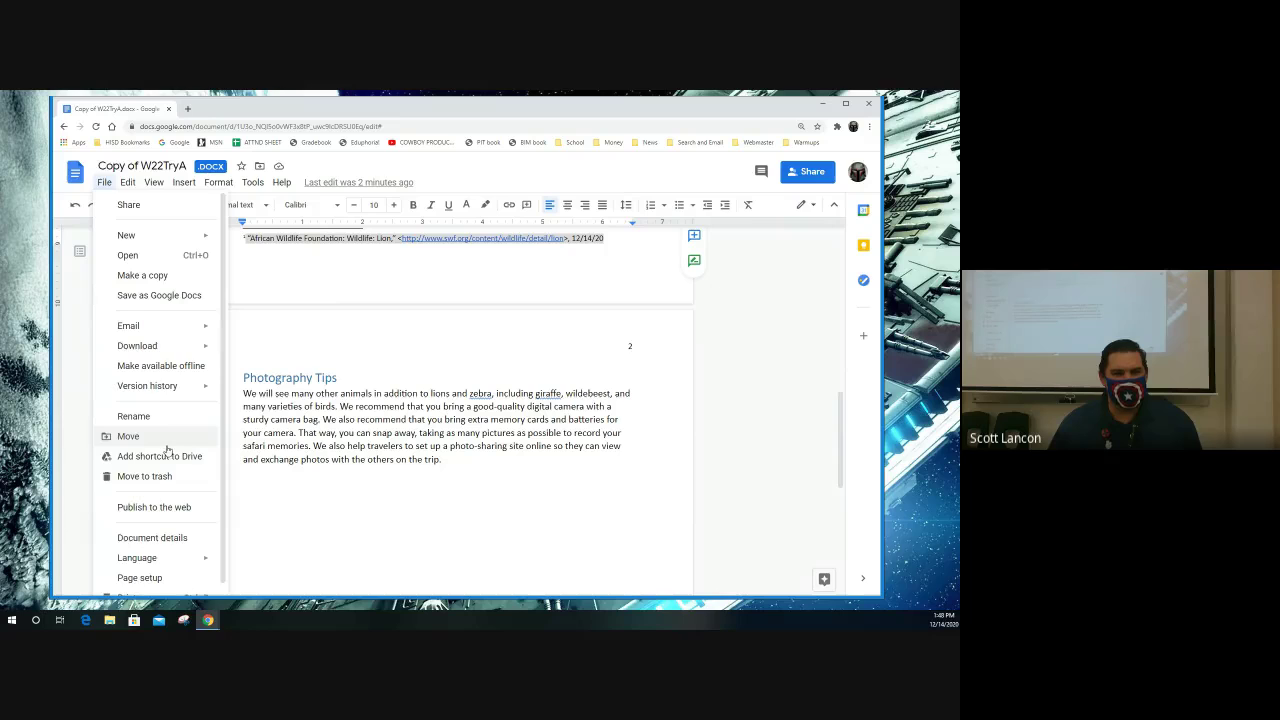
{"action": "scroll", "coordinate": [167, 450], "scroll_direction": "down", "scroll_amount": 1}
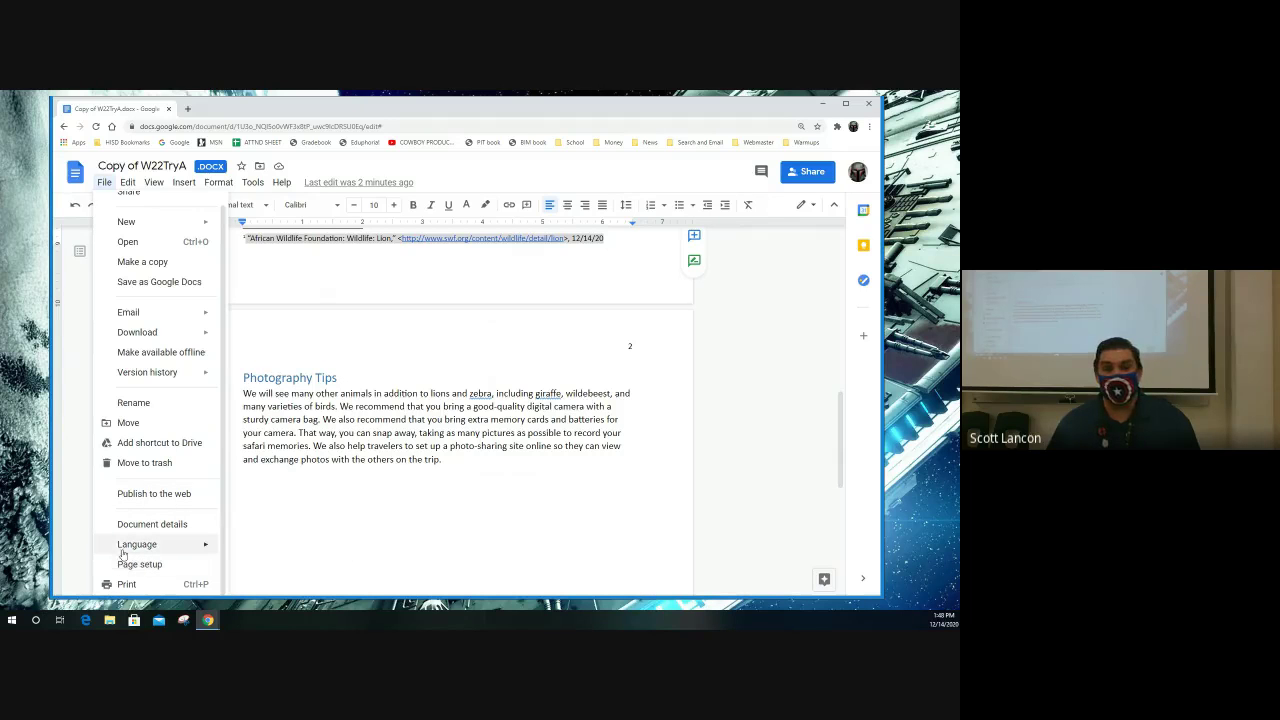
{"action": "mouse_move", "coordinate": [120, 550]}
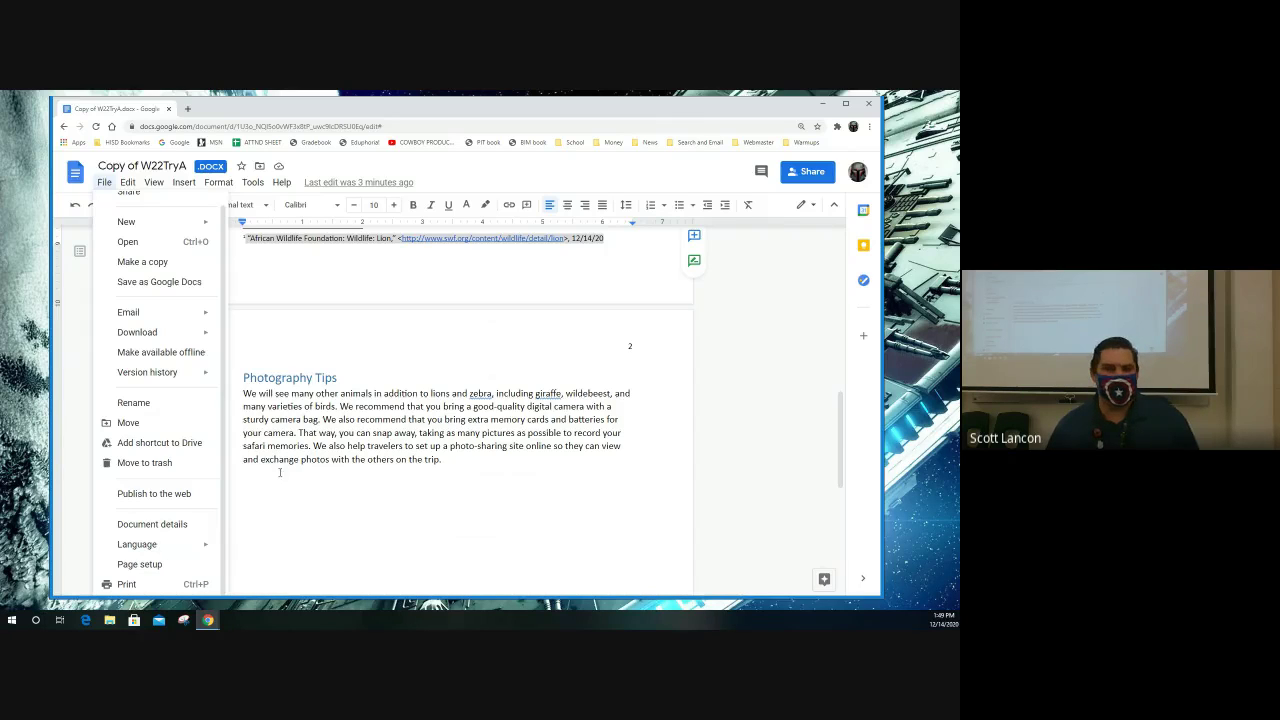
{"action": "left_click", "coordinate": [252, 182]}
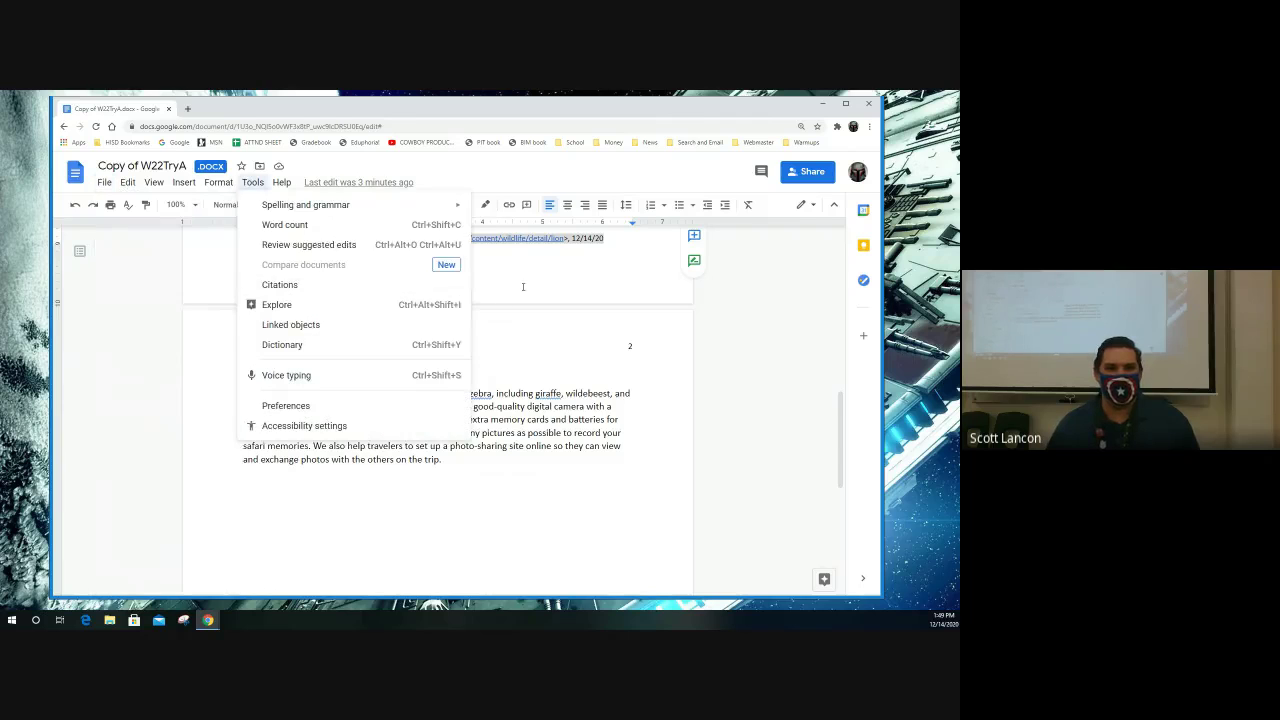
{"action": "key", "text": "Escape"}
Step: Examine the footnote under the Zebra section and its reference mark after "woodlands" in the Lions section, including the mark's available commands
{"action": "left_click", "coordinate": [401, 394]}
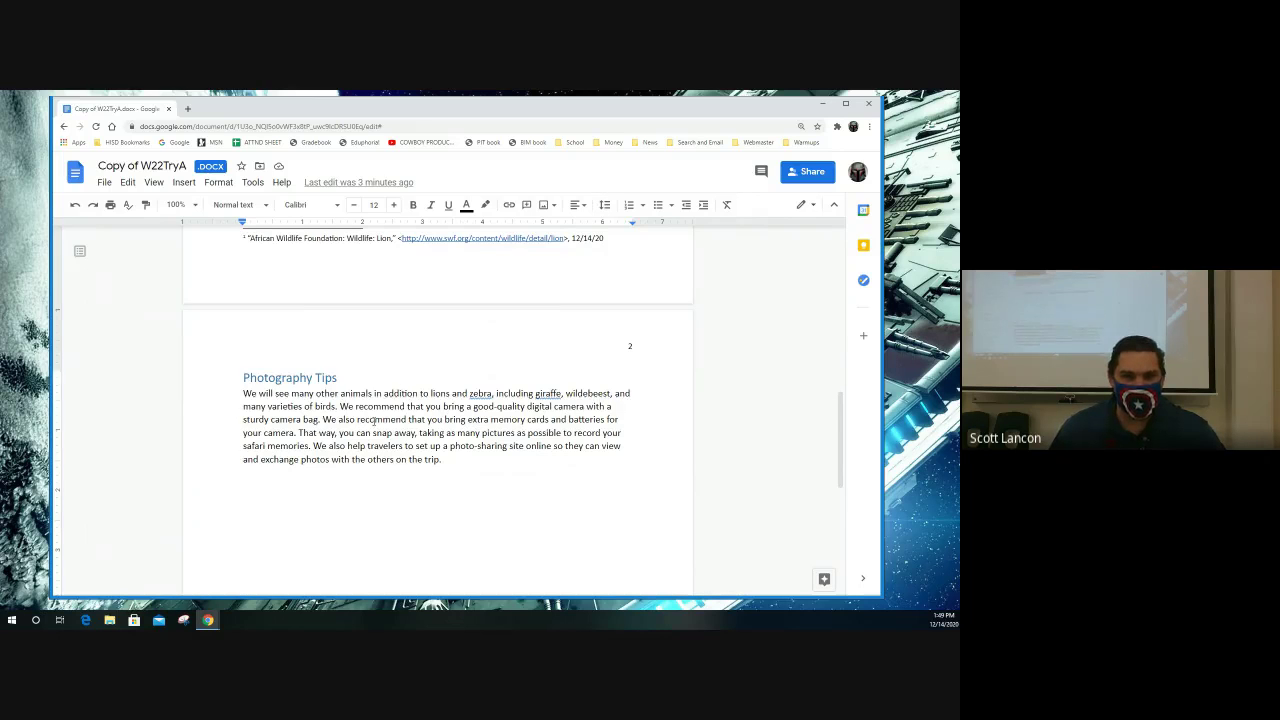
{"action": "scroll", "coordinate": [373, 424], "scroll_direction": "up", "scroll_amount": 2}
{"action": "left_click", "coordinate": [245, 338]}
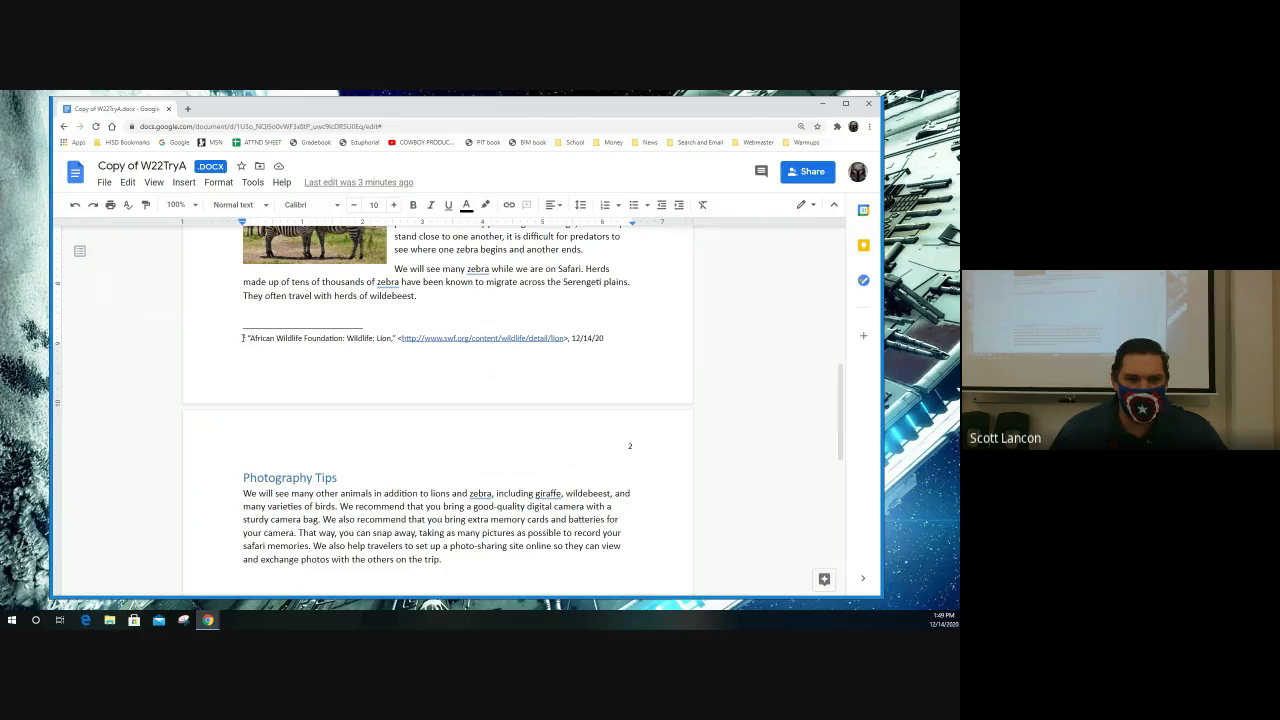
{"action": "scroll", "coordinate": [440, 361], "scroll_direction": "up", "scroll_amount": 3}
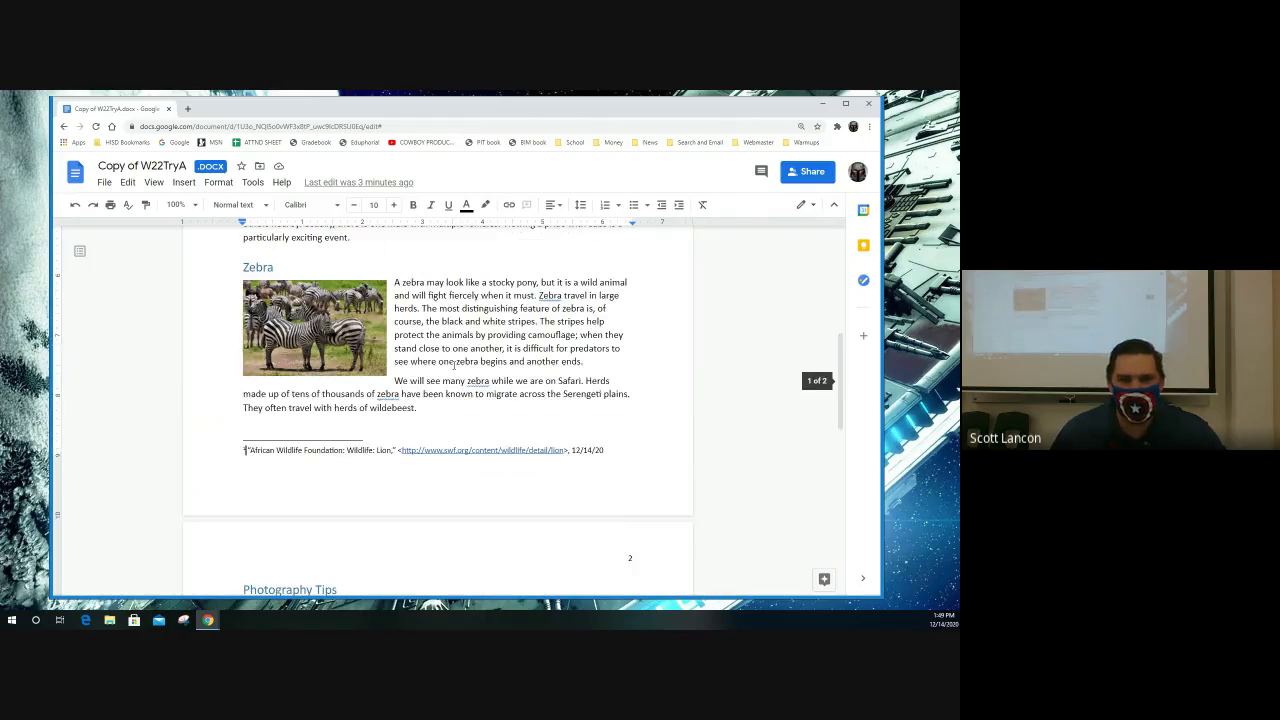
{"action": "scroll", "coordinate": [502, 413], "scroll_direction": "up", "scroll_amount": 2}
{"action": "left_click", "coordinate": [485, 302]}
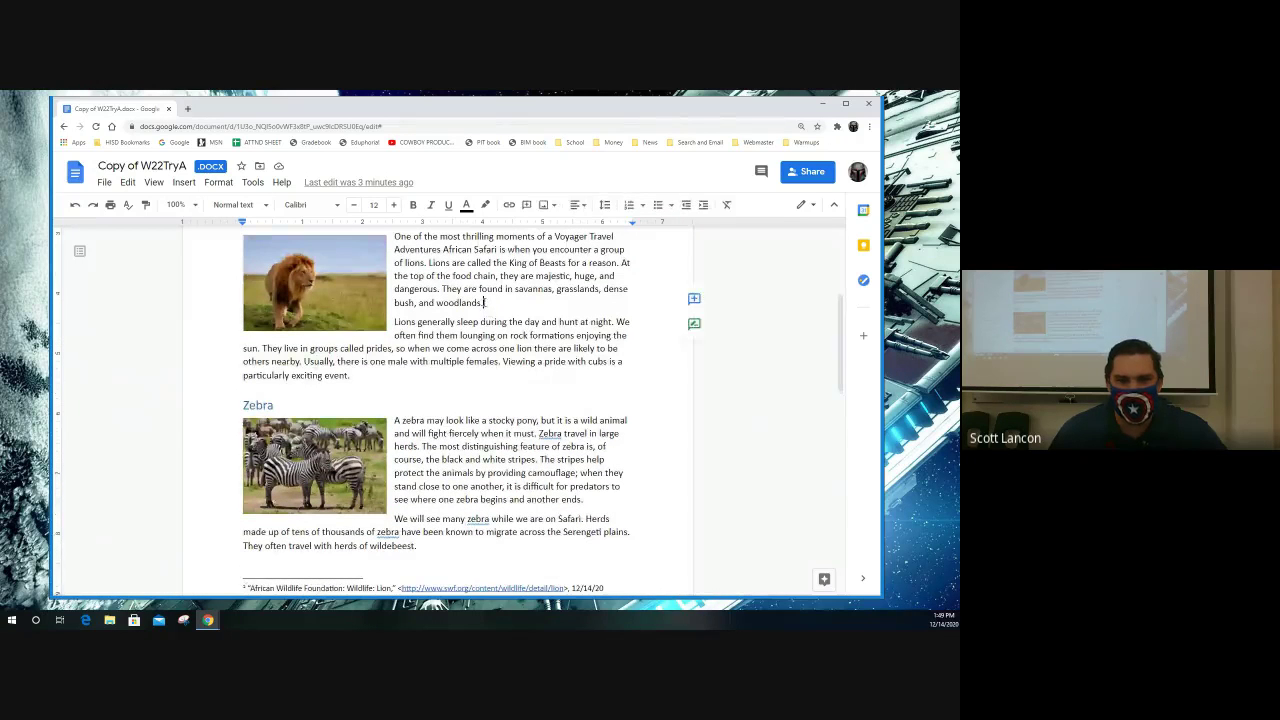
{"action": "right_click", "coordinate": [485, 303]}
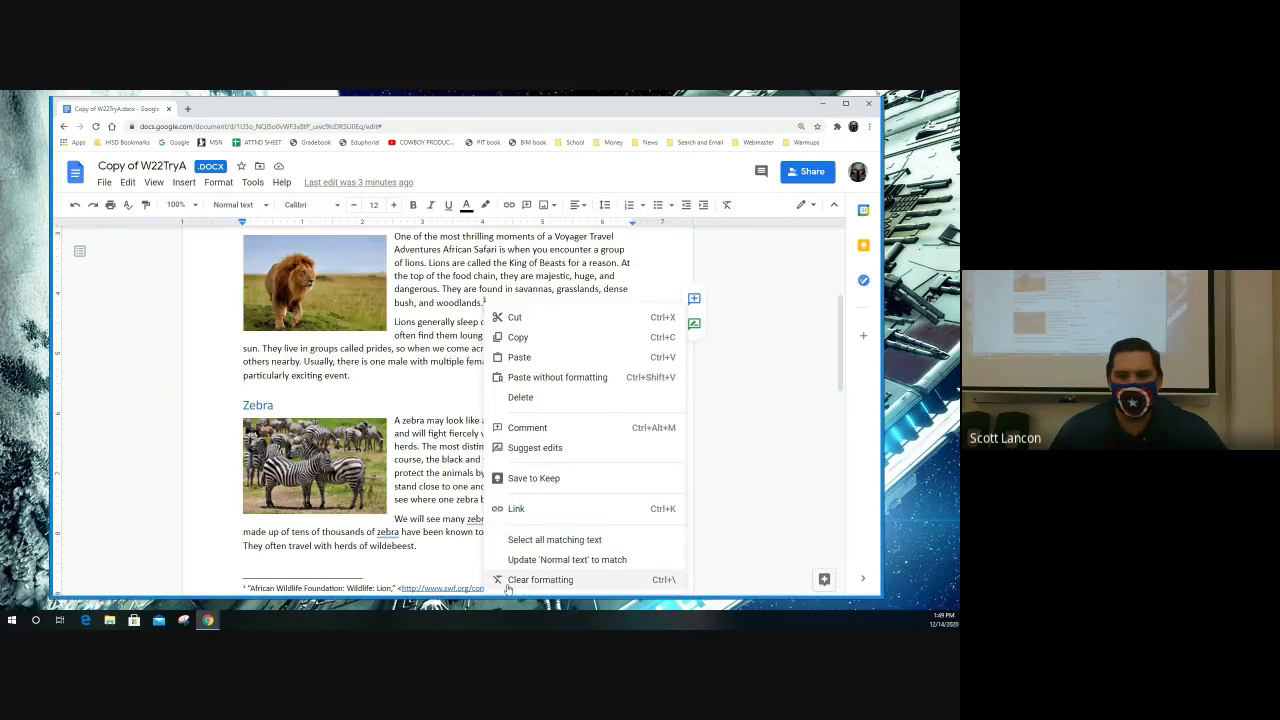
{"action": "left_click", "coordinate": [489, 330]}
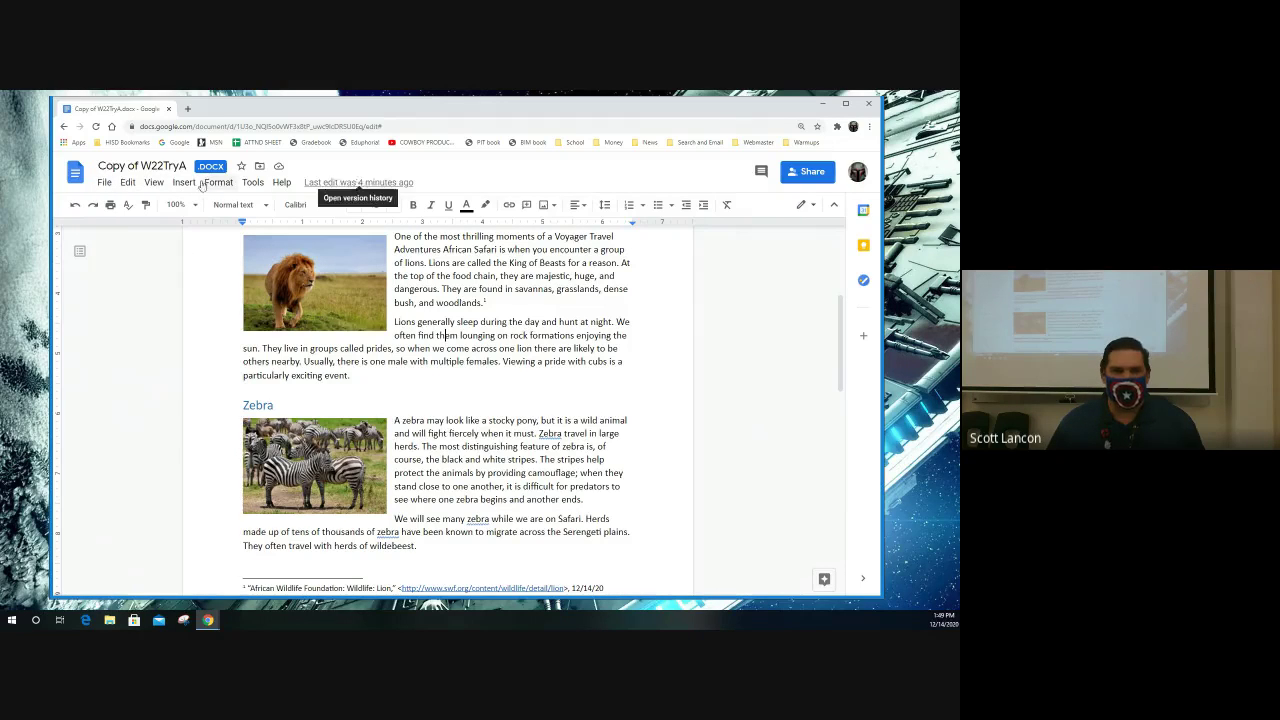
{"action": "left_click", "coordinate": [106, 183]}
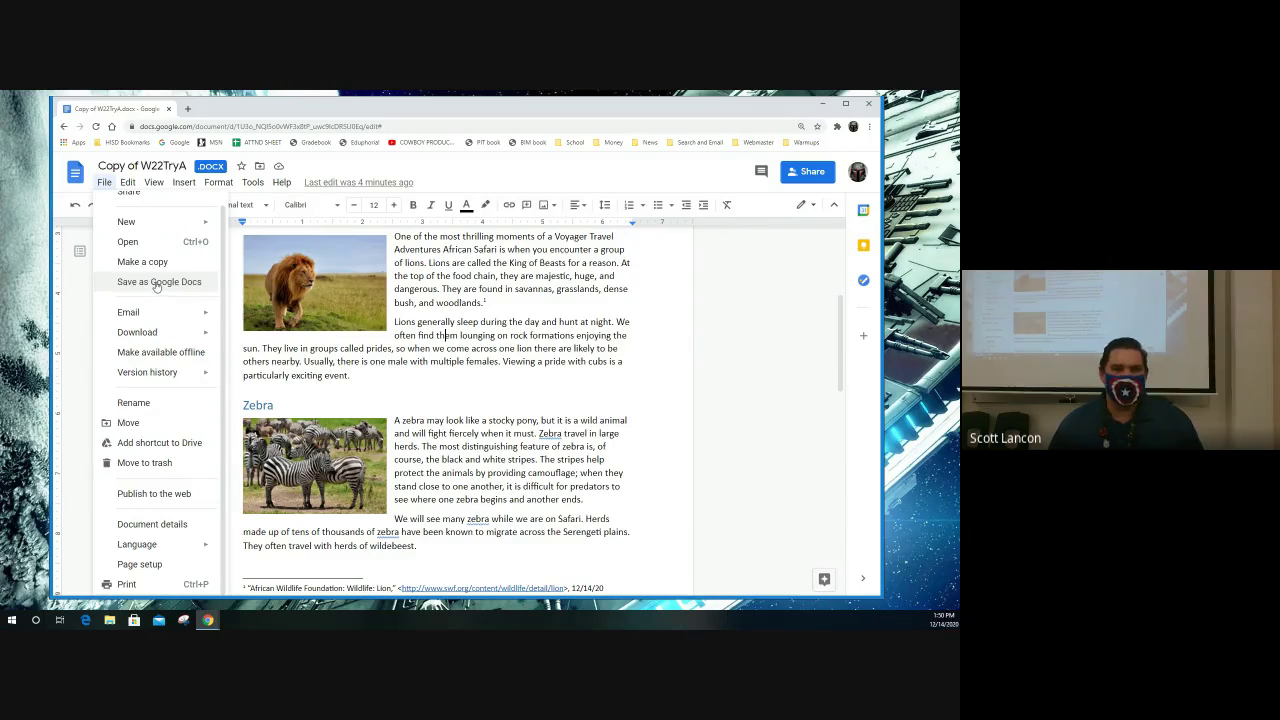
{"action": "mouse_move", "coordinate": [143, 333]}
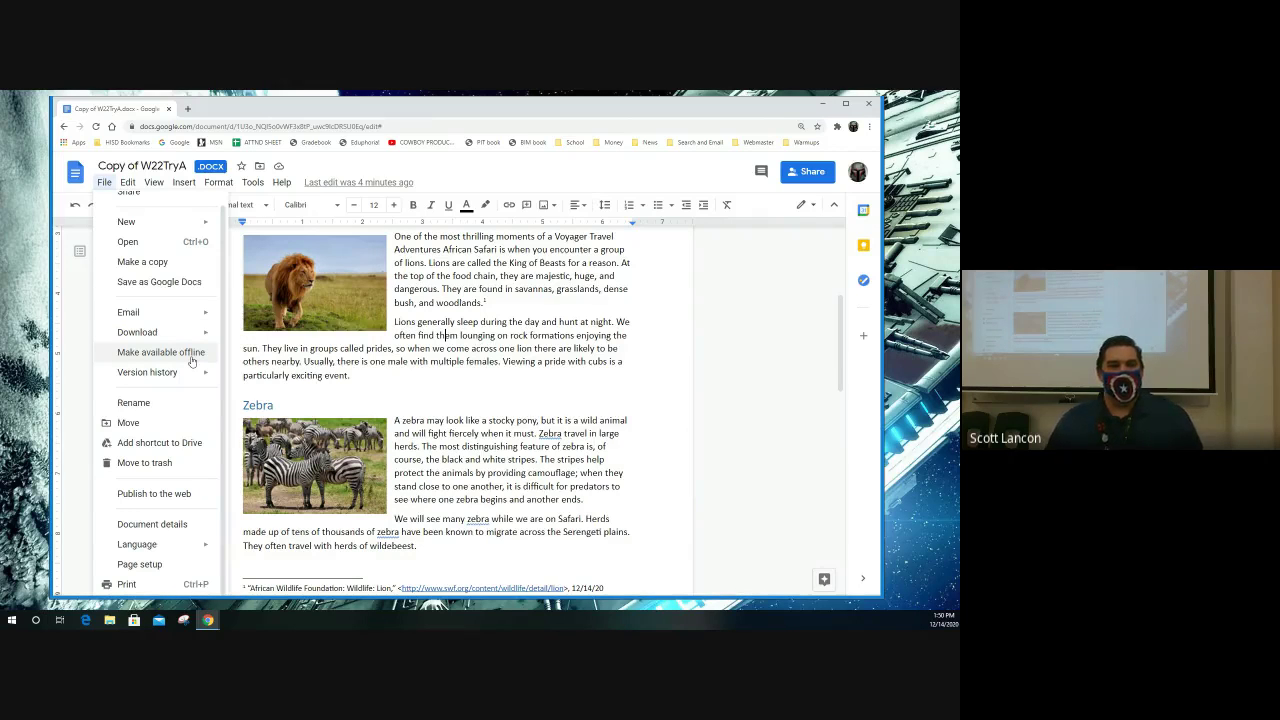
{"action": "mouse_move", "coordinate": [174, 378]}
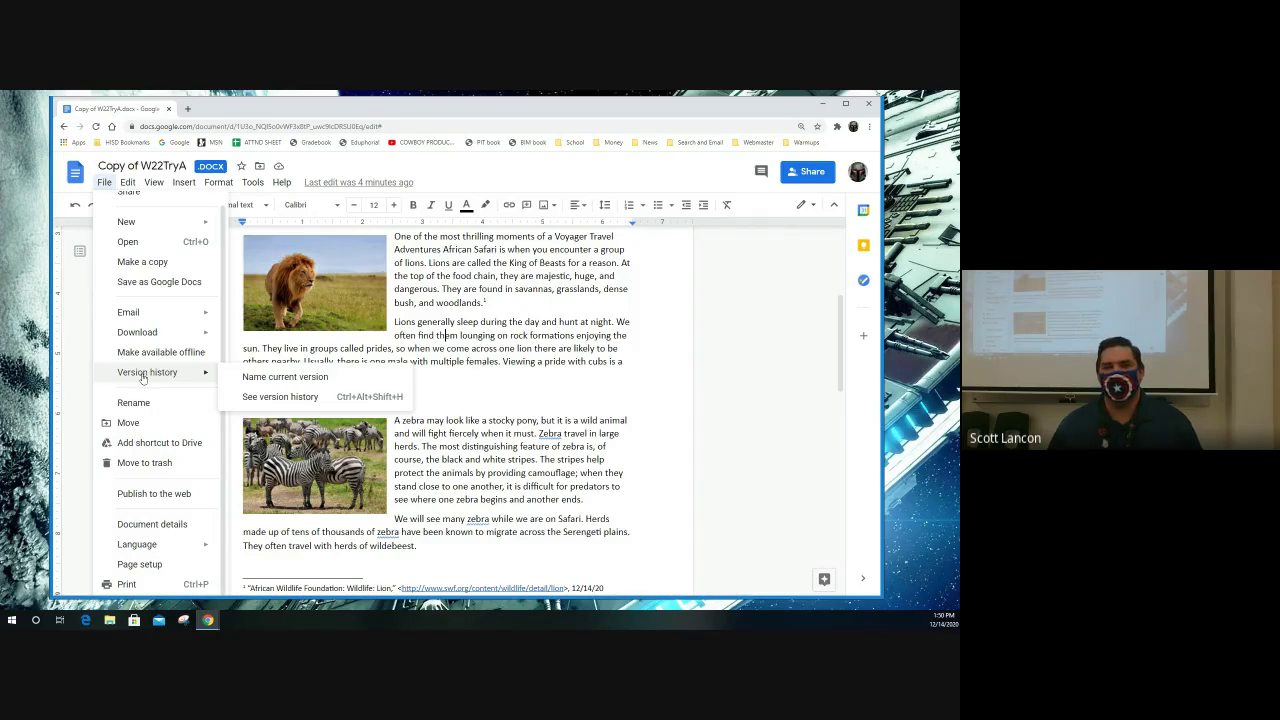
{"action": "left_click", "coordinate": [153, 182]}
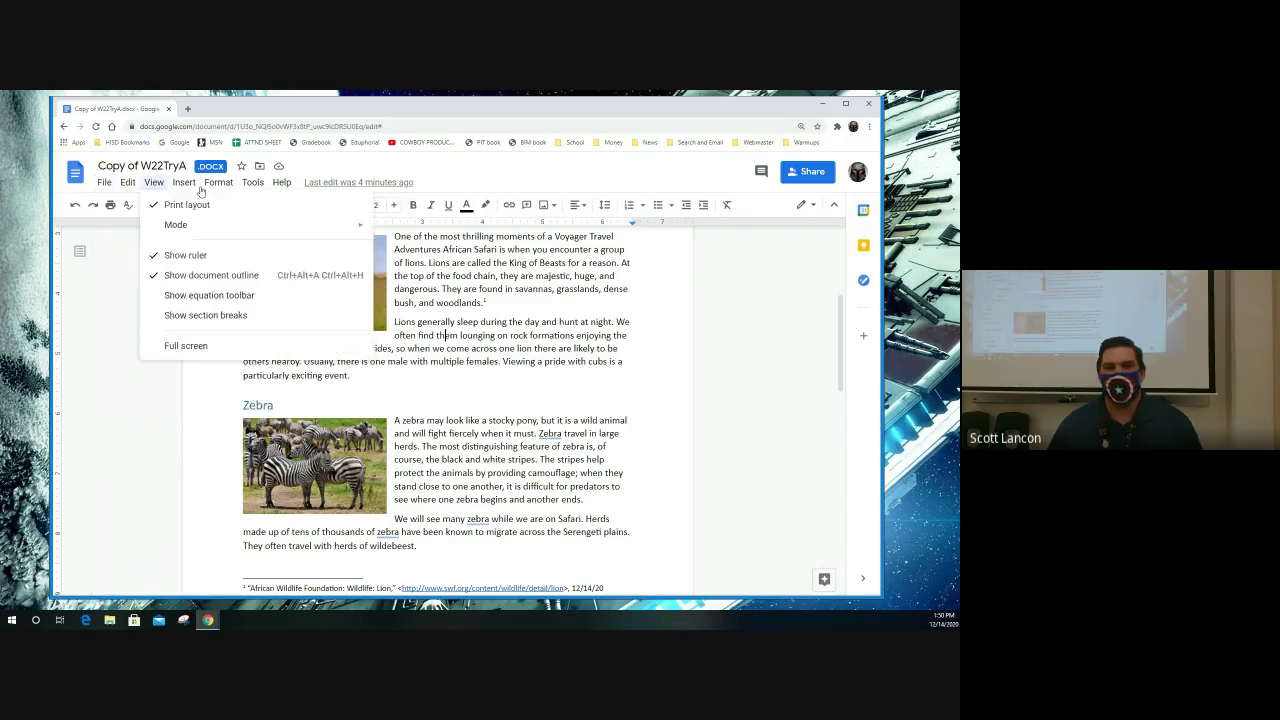
{"action": "mouse_move", "coordinate": [104, 182]}
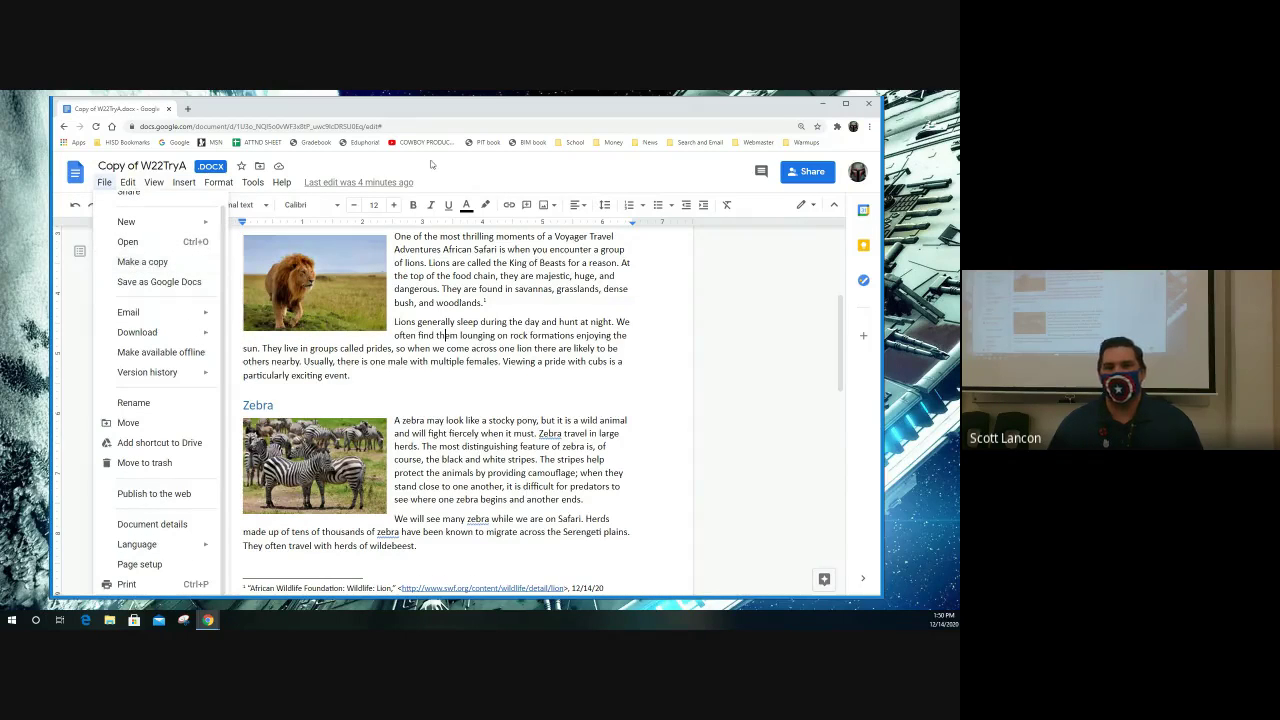
{"action": "left_click", "coordinate": [431, 164]}
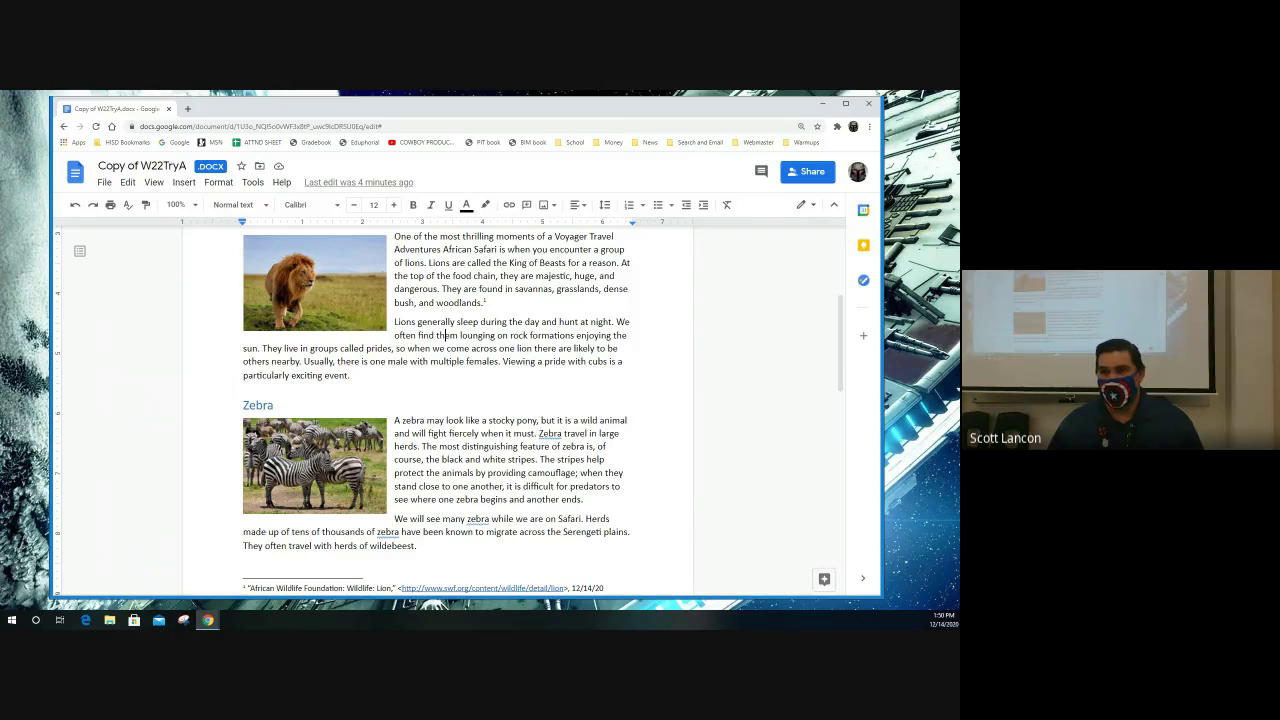